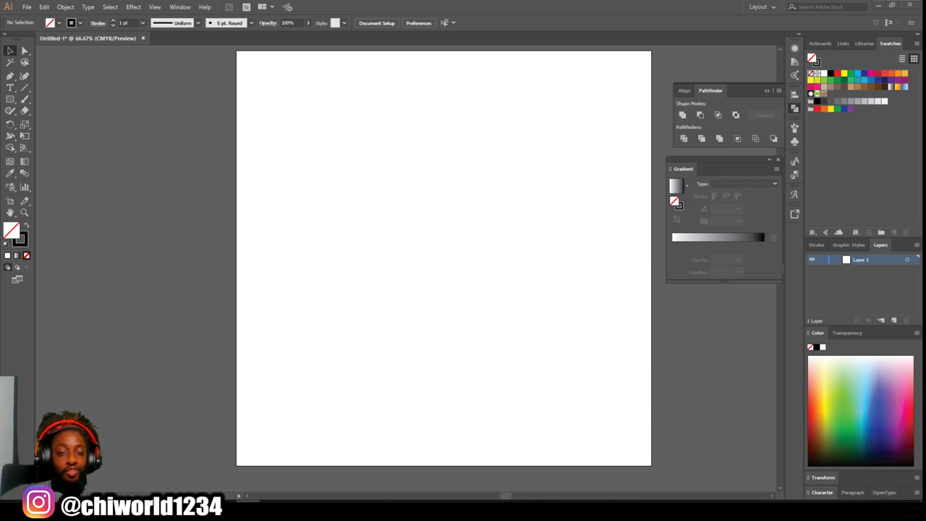
Create a new 3 pt calligraphic brush with pressure-sensitive size and make it current
{"action": "left_click", "coordinate": [249, 24]}
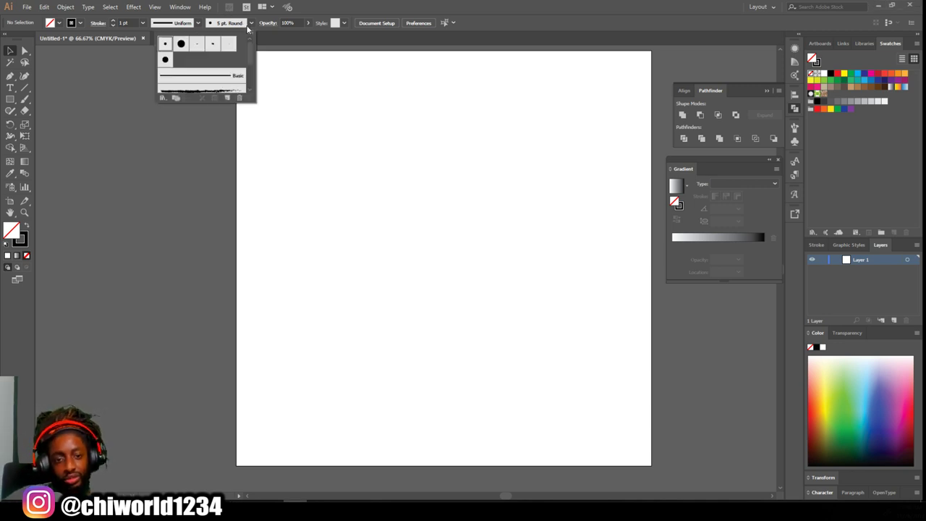
{"action": "left_click", "coordinate": [227, 97]}
{"action": "left_click", "coordinate": [33, 109]}
{"action": "left_click", "coordinate": [174, 154]}
{"action": "left_click", "coordinate": [153, 180]}
{"action": "left_click", "coordinate": [113, 149]}
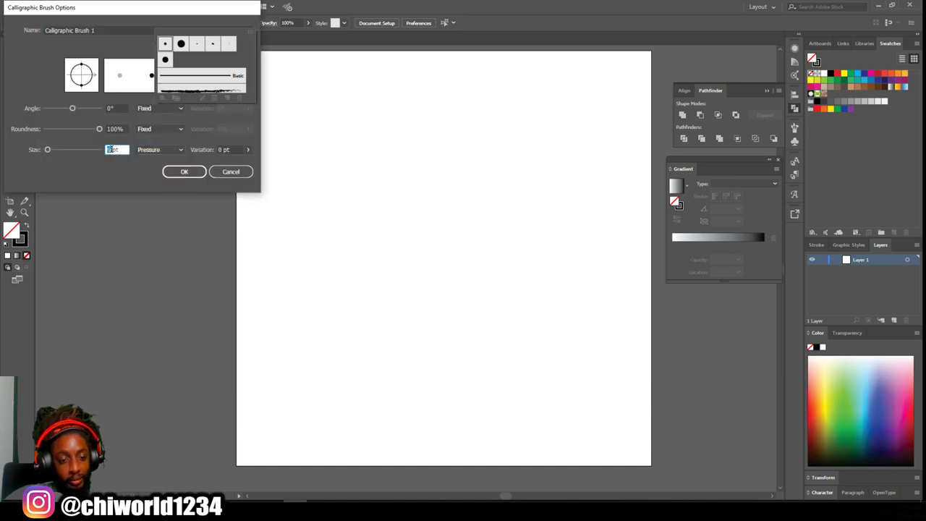
{"action": "type", "text": "3"}
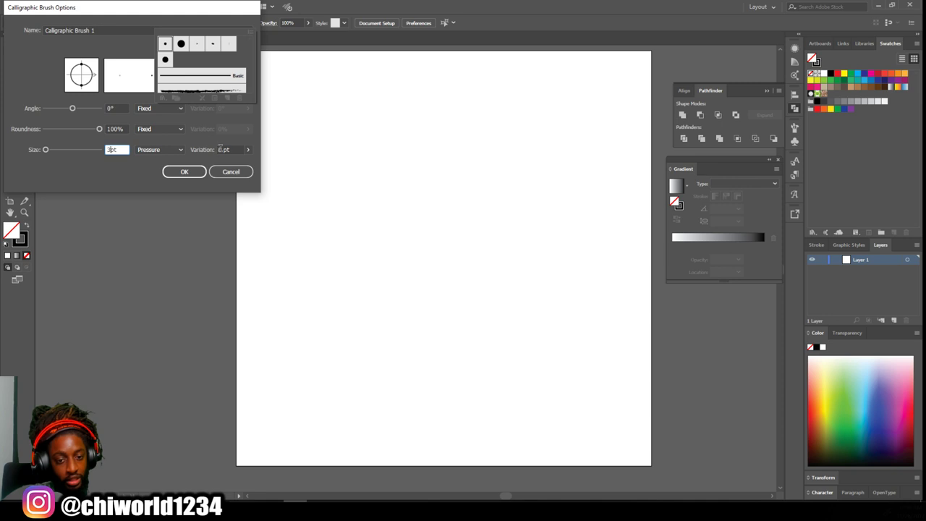
{"action": "left_click", "coordinate": [199, 172]}
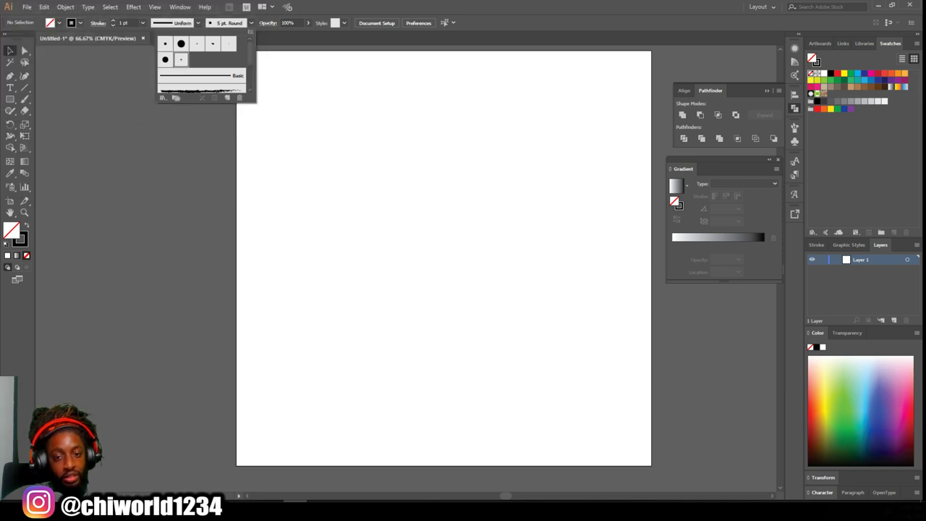
{"action": "left_click", "coordinate": [140, 160]}
Set the stroke to 36% opacity and bright pink ED004F
{"action": "left_click", "coordinate": [309, 24]}
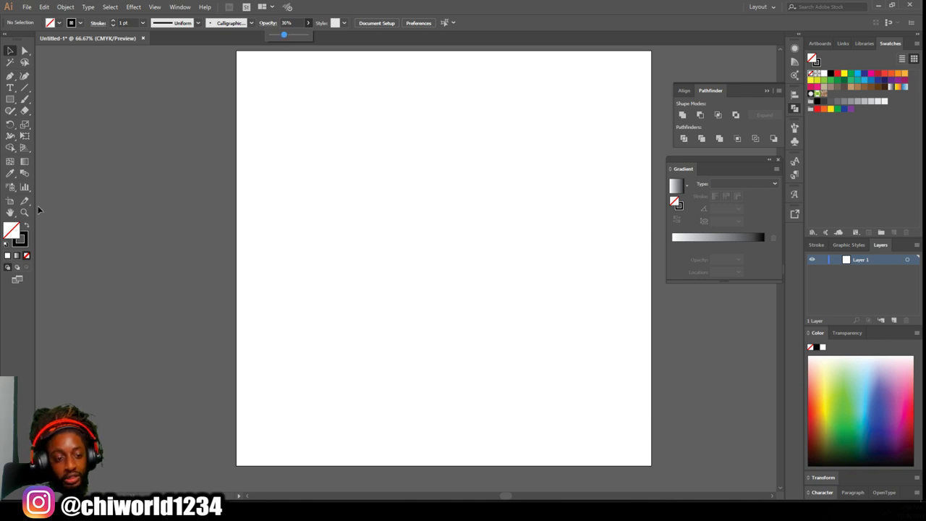
{"action": "double_click", "coordinate": [21, 239]}
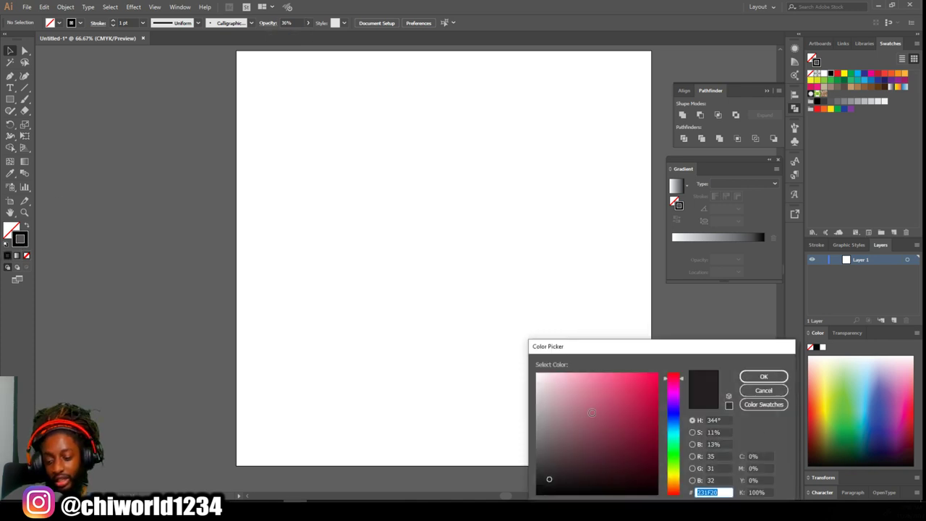
{"action": "type", "text": "ED0061"}
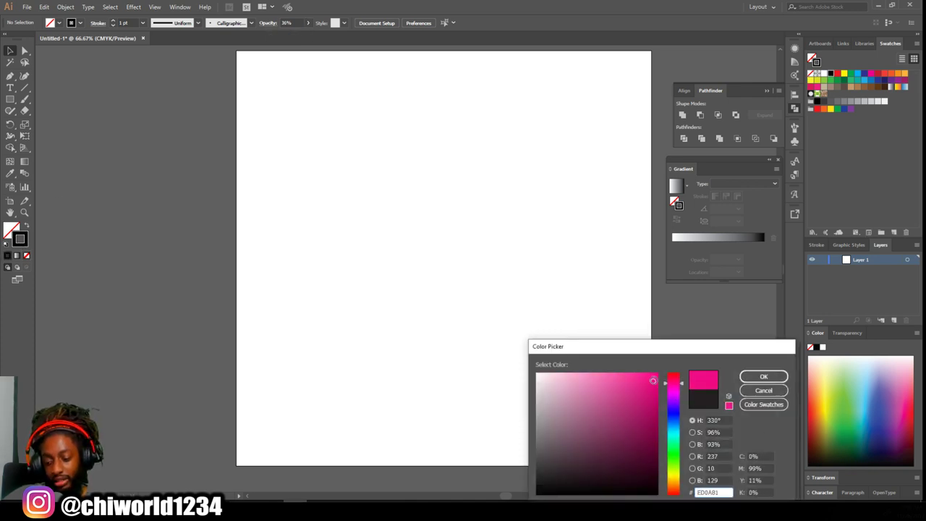
{"action": "left_click_drag", "start_coordinate": [678, 382], "coordinate": [678, 381]}
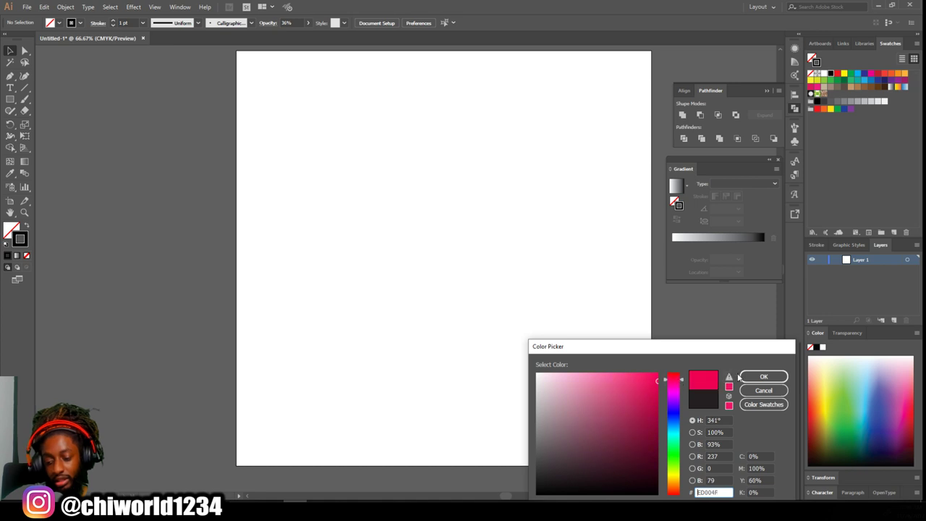
{"action": "left_click", "coordinate": [763, 377]}
{"action": "left_click", "coordinate": [26, 102]}
Paint a test stroke, then sketch and rework the large loop of the head
{"action": "left_click_drag", "start_coordinate": [123, 115], "coordinate": [184, 108]}
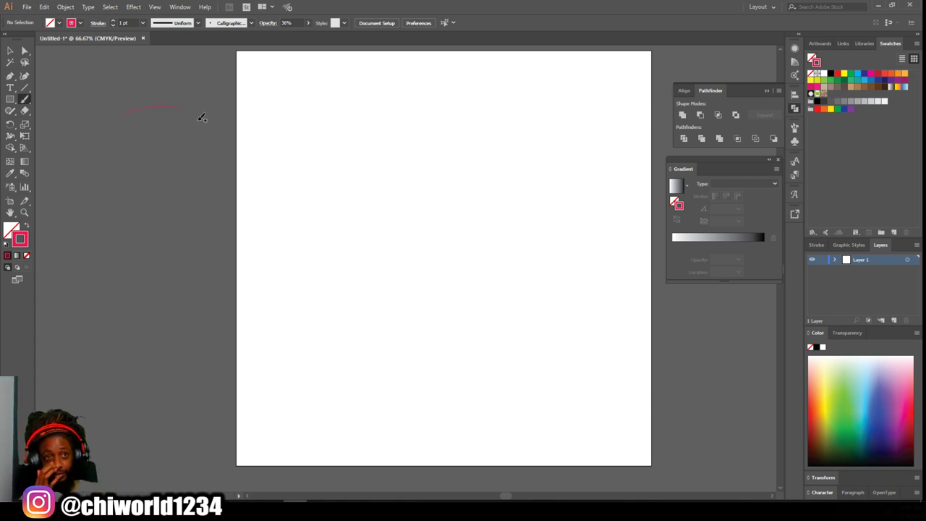
{"action": "mouse_move", "coordinate": [431, 394]}
{"action": "left_mouse_down"}
{"action": "mouse_move", "coordinate": [377, 265]}
{"action": "mouse_move", "coordinate": [372, 275]}
{"action": "mouse_move", "coordinate": [412, 298]}
{"action": "left_mouse_up"}
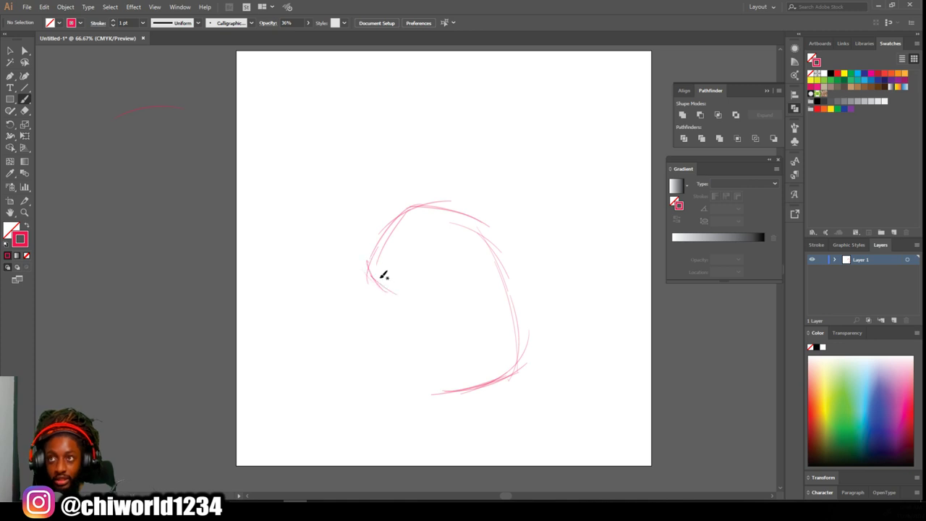
{"action": "mouse_move", "coordinate": [445, 294]}
{"action": "left_mouse_down"}
{"action": "mouse_move", "coordinate": [479, 243]}
{"action": "mouse_move", "coordinate": [351, 267]}
{"action": "mouse_move", "coordinate": [402, 295]}
{"action": "mouse_move", "coordinate": [376, 283]}
{"action": "left_mouse_up"}
{"action": "mouse_move", "coordinate": [430, 307]}
{"action": "left_mouse_down"}
{"action": "mouse_move", "coordinate": [479, 243]}
{"action": "mouse_move", "coordinate": [477, 201]}
{"action": "left_mouse_up"}
{"action": "mouse_move", "coordinate": [371, 217]}
{"action": "left_mouse_down"}
{"action": "mouse_move", "coordinate": [360, 268]}
{"action": "mouse_move", "coordinate": [348, 218]}
{"action": "mouse_move", "coordinate": [373, 202]}
{"action": "left_mouse_up"}
Sketch the oval right eye, the left eye, the muzzle shapes and the right cheek curve
{"action": "mouse_move", "coordinate": [490, 194]}
{"action": "left_mouse_down"}
{"action": "mouse_move", "coordinate": [521, 186]}
{"action": "mouse_move", "coordinate": [527, 149]}
{"action": "mouse_move", "coordinate": [486, 186]}
{"action": "left_mouse_up"}
{"action": "left_click_drag", "start_coordinate": [477, 119], "coordinate": [473, 189]}
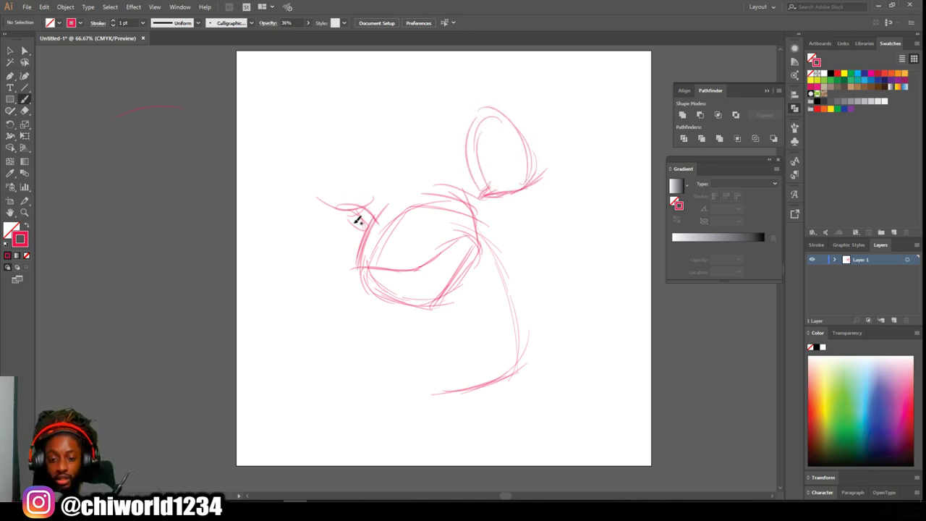
{"action": "mouse_move", "coordinate": [356, 220]}
{"action": "left_mouse_down"}
{"action": "mouse_move", "coordinate": [316, 230]}
{"action": "mouse_move", "coordinate": [361, 243]}
{"action": "left_mouse_up"}
{"action": "left_click_drag", "start_coordinate": [434, 304], "coordinate": [443, 351]}
{"action": "left_click_drag", "start_coordinate": [438, 352], "coordinate": [528, 332]}
{"action": "mouse_move", "coordinate": [548, 262]}
{"action": "left_mouse_down"}
{"action": "mouse_move", "coordinate": [533, 326]}
{"action": "mouse_move", "coordinate": [529, 249]}
{"action": "left_mouse_up"}
{"action": "mouse_move", "coordinate": [387, 379]}
{"action": "left_mouse_down"}
{"action": "mouse_move", "coordinate": [448, 348]}
{"action": "mouse_move", "coordinate": [401, 355]}
{"action": "mouse_move", "coordinate": [360, 347]}
{"action": "mouse_move", "coordinate": [354, 288]}
{"action": "left_mouse_up"}
Sketch the muzzle's left side, lines beneath it, the right side and the chin
{"action": "left_click_drag", "start_coordinate": [356, 331], "coordinate": [356, 261]}
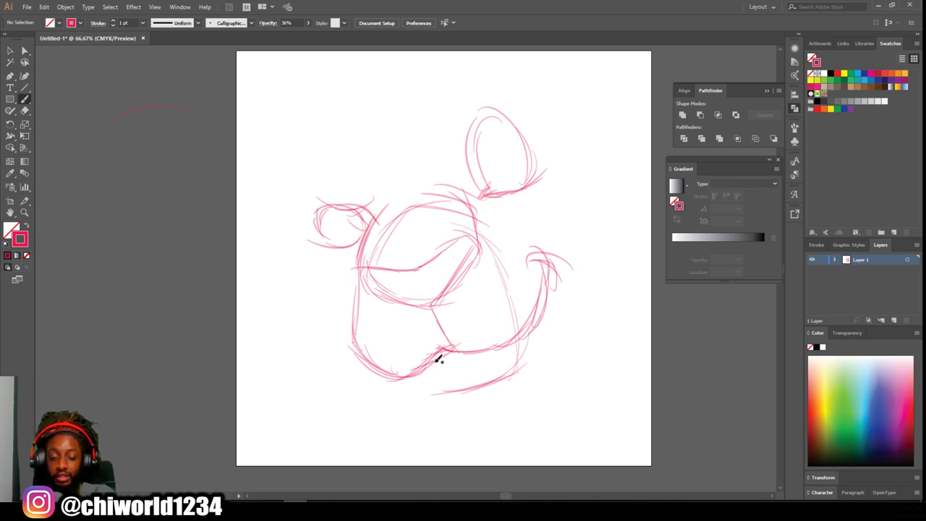
{"action": "left_click_drag", "start_coordinate": [475, 353], "coordinate": [411, 356]}
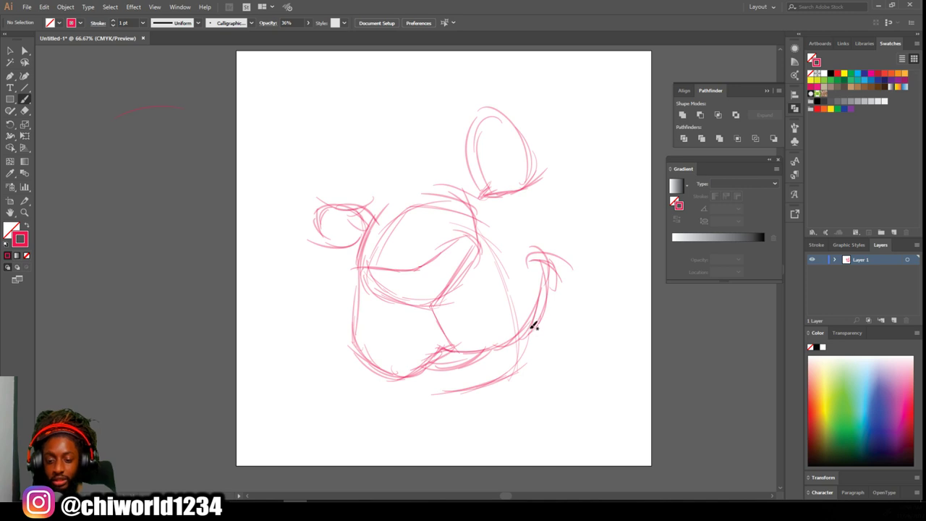
{"action": "left_click_drag", "start_coordinate": [555, 280], "coordinate": [542, 347]}
{"action": "left_click_drag", "start_coordinate": [544, 311], "coordinate": [535, 406]}
{"action": "mouse_move", "coordinate": [544, 340]}
{"action": "left_mouse_down"}
{"action": "mouse_move", "coordinate": [532, 434]}
{"action": "mouse_move", "coordinate": [417, 439]}
{"action": "left_mouse_up"}
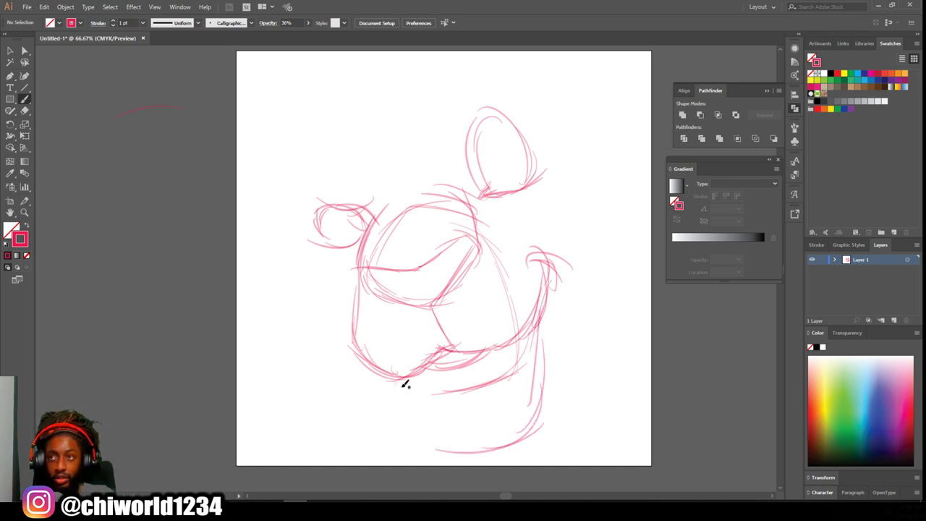
{"action": "mouse_move", "coordinate": [398, 394]}
{"action": "left_mouse_down"}
{"action": "mouse_move", "coordinate": [400, 427]}
{"action": "mouse_move", "coordinate": [286, 346]}
{"action": "left_mouse_up"}
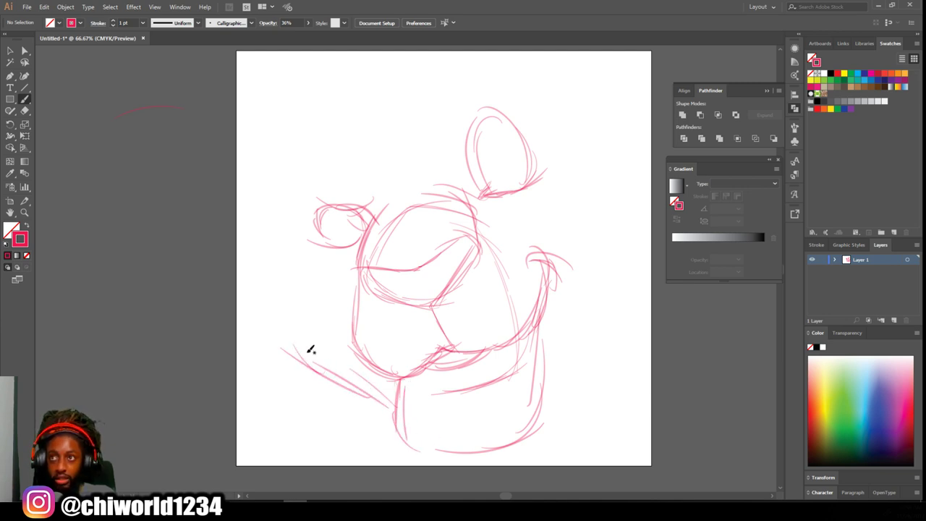
Sketch the left side of the face and the right edge of the head
{"action": "mouse_move", "coordinate": [313, 358]}
{"action": "left_mouse_down"}
{"action": "mouse_move", "coordinate": [283, 236]}
{"action": "mouse_move", "coordinate": [305, 288]}
{"action": "left_mouse_up"}
{"action": "left_click_drag", "start_coordinate": [282, 243], "coordinate": [307, 303]}
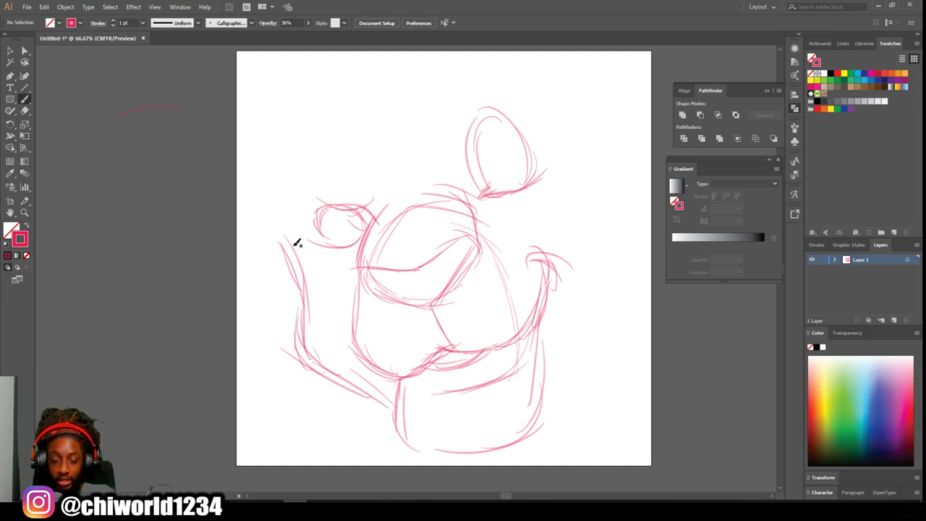
{"action": "left_click_drag", "start_coordinate": [547, 379], "coordinate": [579, 329]}
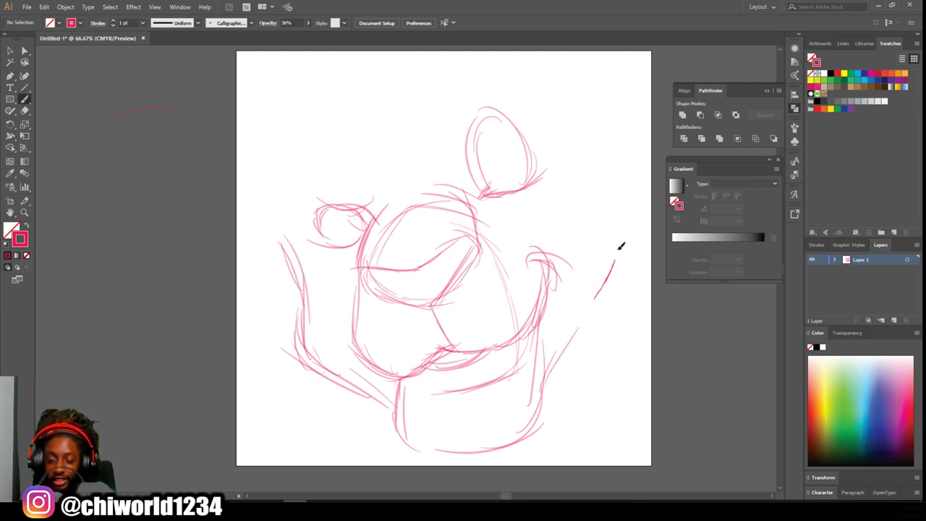
{"action": "mouse_move", "coordinate": [613, 287]}
{"action": "left_mouse_down"}
{"action": "mouse_move", "coordinate": [612, 220]}
{"action": "mouse_move", "coordinate": [585, 165]}
{"action": "left_mouse_up"}
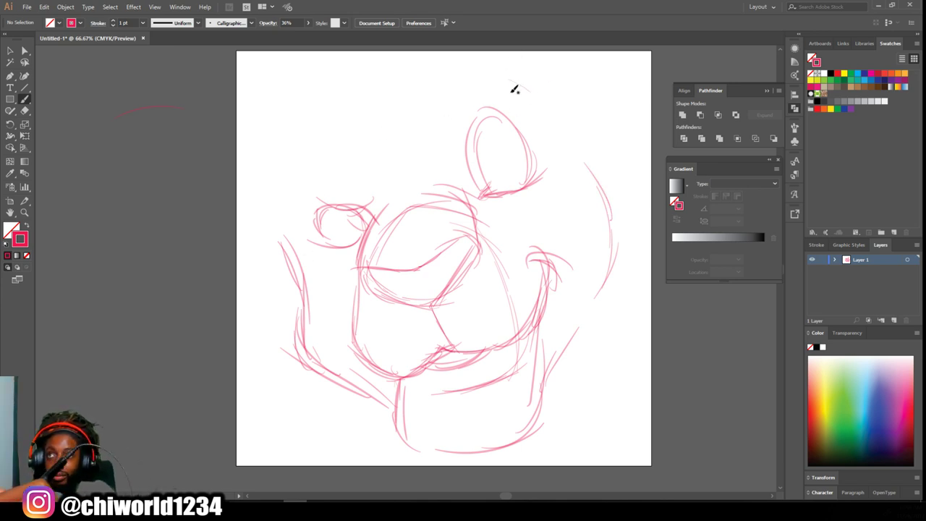
Sketch the brow arcs, the nose top line and the long upper-left head arc
{"action": "mouse_move", "coordinate": [467, 75]}
{"action": "left_mouse_down"}
{"action": "mouse_move", "coordinate": [528, 98]}
{"action": "mouse_move", "coordinate": [459, 65]}
{"action": "left_mouse_up"}
{"action": "mouse_move", "coordinate": [434, 105]}
{"action": "left_mouse_down"}
{"action": "mouse_move", "coordinate": [454, 74]}
{"action": "mouse_move", "coordinate": [445, 76]}
{"action": "left_mouse_up"}
{"action": "left_click_drag", "start_coordinate": [411, 117], "coordinate": [435, 90]}
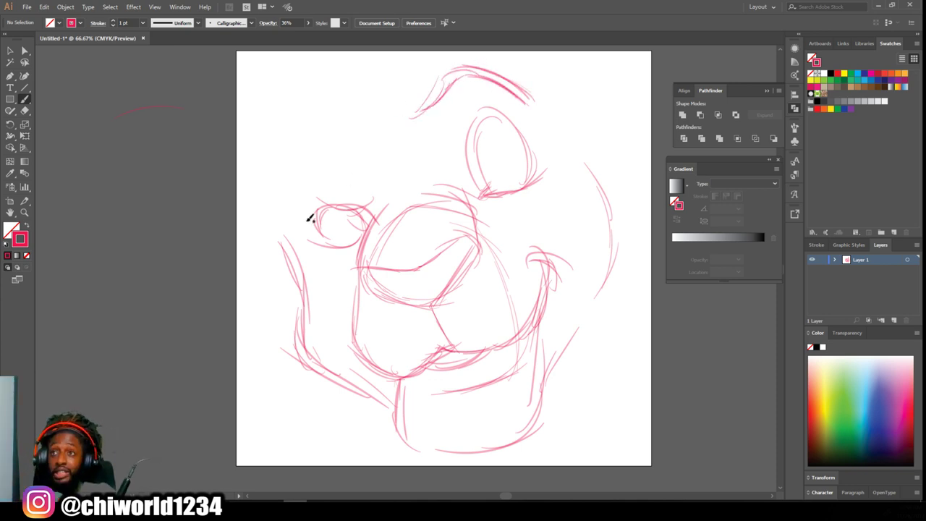
{"action": "mouse_move", "coordinate": [285, 223]}
{"action": "left_mouse_down"}
{"action": "mouse_move", "coordinate": [293, 186]}
{"action": "mouse_move", "coordinate": [377, 182]}
{"action": "mouse_move", "coordinate": [282, 182]}
{"action": "left_mouse_up"}
{"action": "mouse_move", "coordinate": [466, 190]}
{"action": "left_mouse_down"}
{"action": "mouse_move", "coordinate": [410, 187]}
{"action": "mouse_move", "coordinate": [411, 197]}
{"action": "left_mouse_up"}
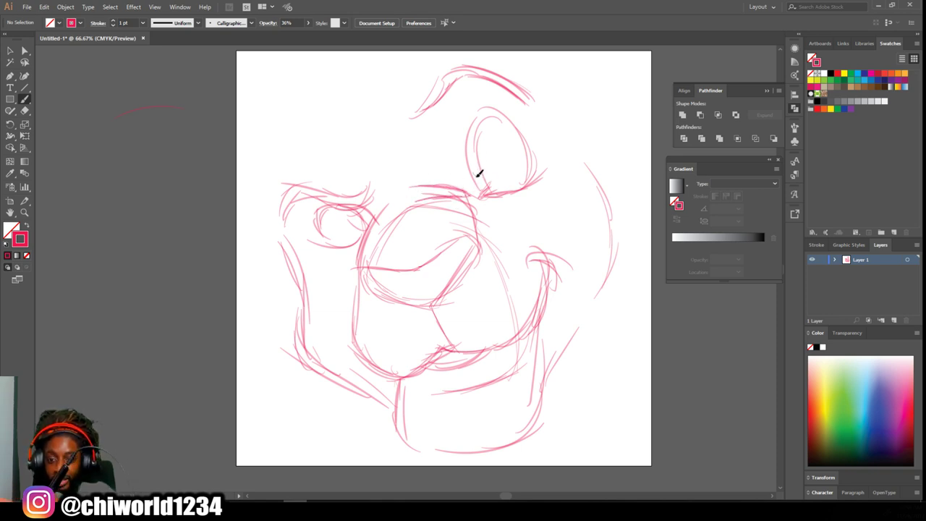
{"action": "left_click_drag", "start_coordinate": [476, 128], "coordinate": [495, 101]}
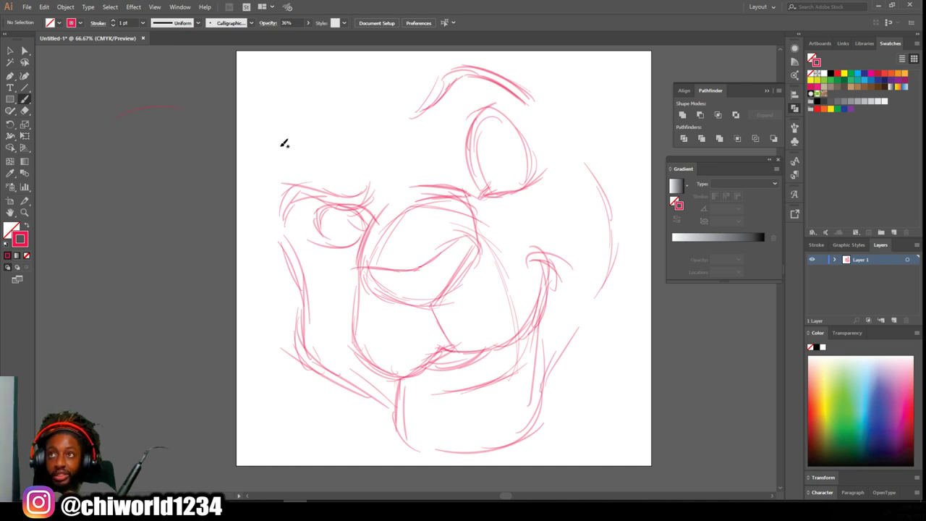
{"action": "mouse_move", "coordinate": [264, 166]}
{"action": "left_mouse_down"}
{"action": "mouse_move", "coordinate": [311, 64]}
{"action": "mouse_move", "coordinate": [446, 41]}
{"action": "left_mouse_up"}
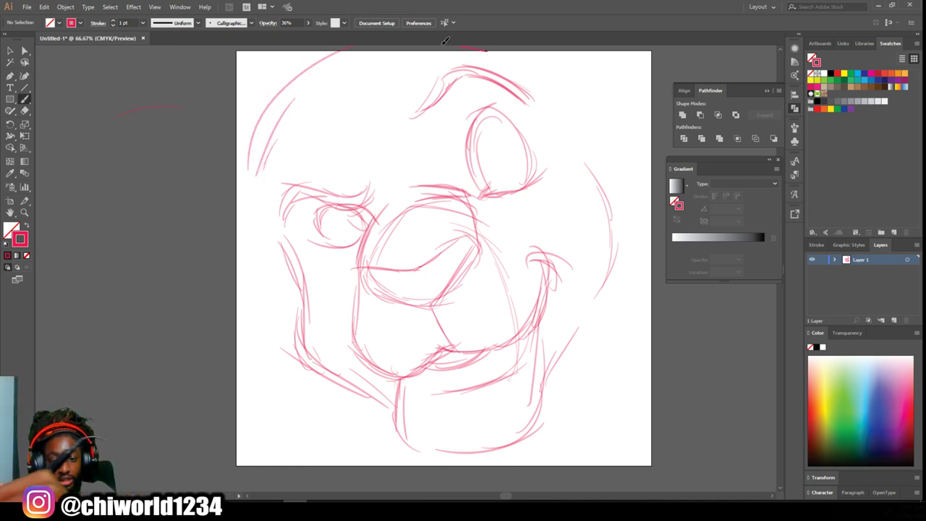
Scale the whole sketch down and move it down and right onto the artboard
{"action": "left_click", "coordinate": [8, 51]}
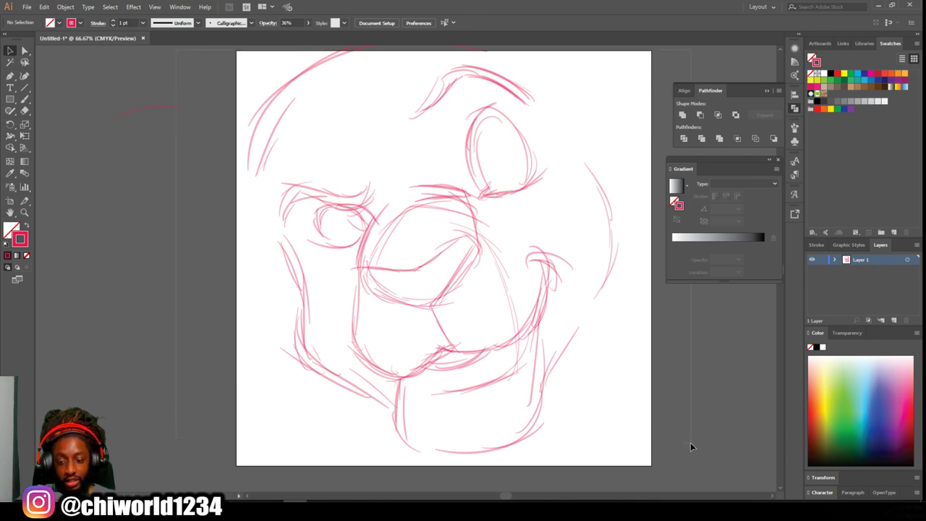
{"action": "key", "text": "ctrl+a"}
{"action": "left_click_drag", "start_coordinate": [618, 454], "coordinate": [562, 375]}
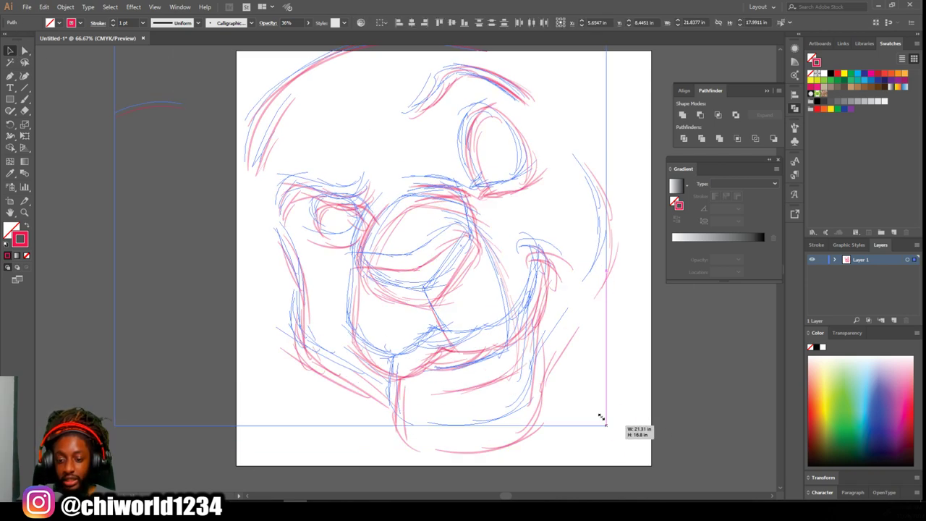
{"action": "left_click_drag", "start_coordinate": [435, 291], "coordinate": [481, 345]}
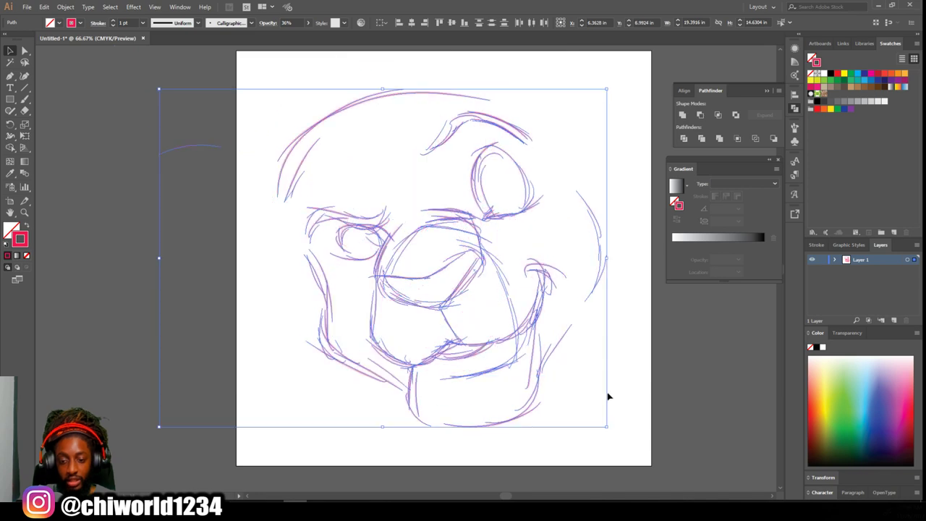
{"action": "key", "text": "ctrl+shift+a"}
Add mane strokes across the top of the head and hairy strokes at the chin
{"action": "key", "text": "b"}
{"action": "left_click_drag", "start_coordinate": [615, 96], "coordinate": [563, 165]}
{"action": "left_click_drag", "start_coordinate": [518, 97], "coordinate": [291, 74]}
{"action": "mouse_move", "coordinate": [366, 102]}
{"action": "left_mouse_down"}
{"action": "mouse_move", "coordinate": [316, 107]}
{"action": "mouse_move", "coordinate": [279, 127]}
{"action": "left_mouse_up"}
{"action": "mouse_move", "coordinate": [413, 375]}
{"action": "left_mouse_down"}
{"action": "mouse_move", "coordinate": [420, 422]}
{"action": "mouse_move", "coordinate": [499, 439]}
{"action": "left_mouse_up"}
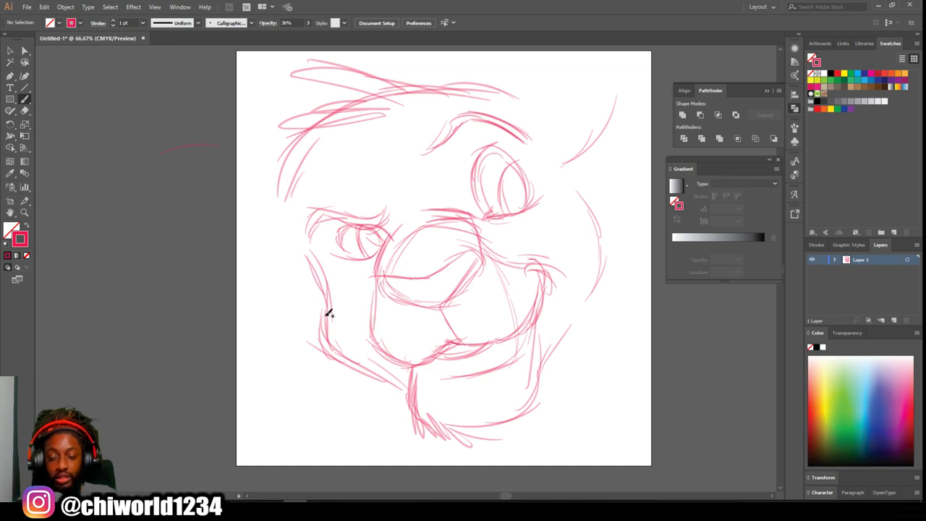
Select the mouth strokes and resize the ear to fit the head
{"action": "key", "text": "v"}
{"action": "left_click_drag", "start_coordinate": [439, 395], "coordinate": [529, 297]}
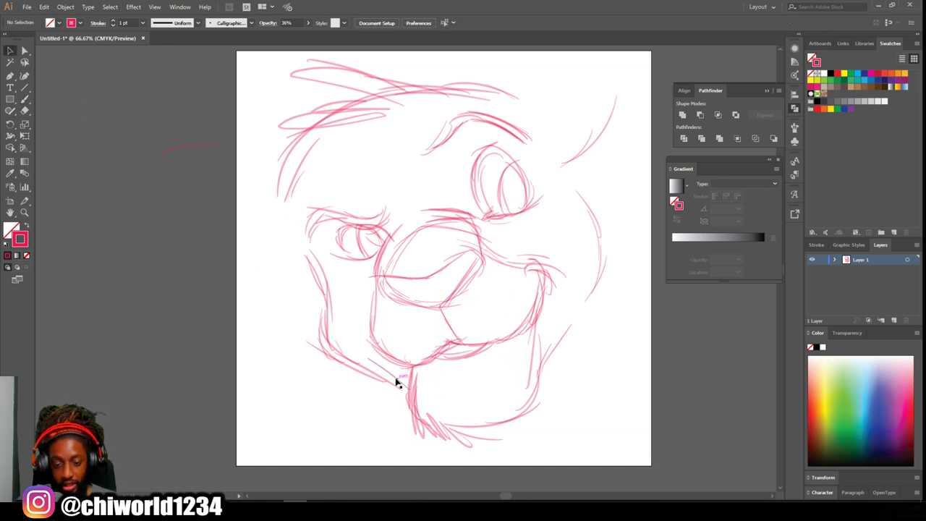
{"action": "mouse_move", "coordinate": [368, 291]}
{"action": "left_mouse_down"}
{"action": "mouse_move", "coordinate": [507, 372]}
{"action": "mouse_move", "coordinate": [554, 355]}
{"action": "left_mouse_up"}
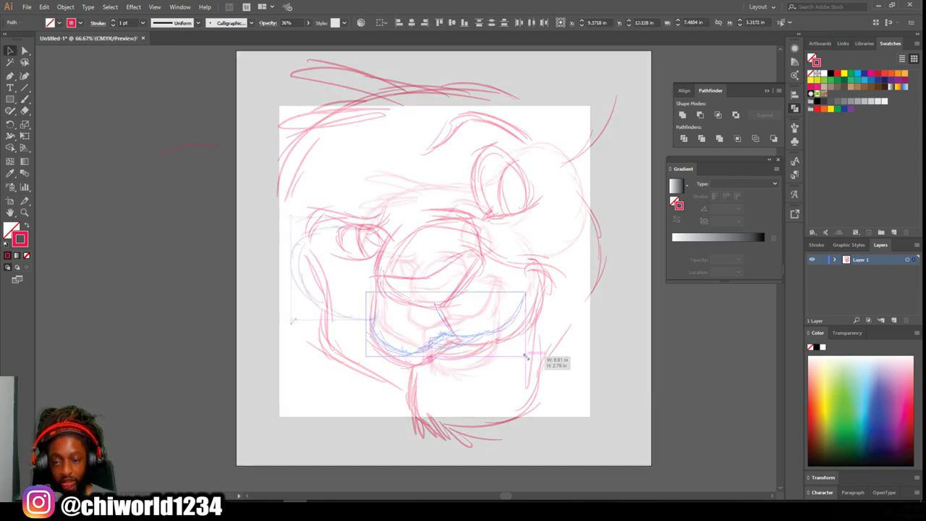
{"action": "mouse_move", "coordinate": [588, 141]}
{"action": "left_mouse_down"}
{"action": "mouse_move", "coordinate": [568, 176]}
{"action": "mouse_move", "coordinate": [560, 159]}
{"action": "left_mouse_up"}
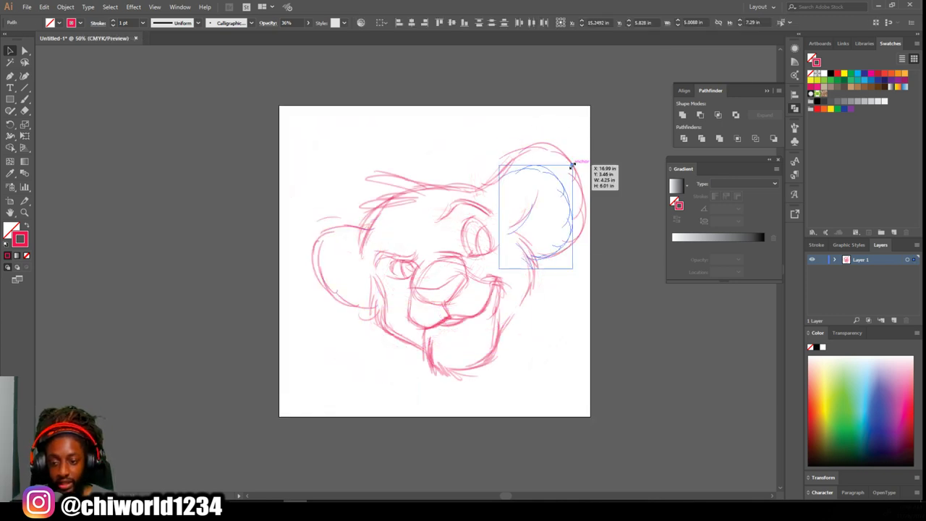
{"action": "left_click", "coordinate": [589, 338]}
Draw inner lines along both ears and brow strokes above both eyes
{"action": "key", "text": "b"}
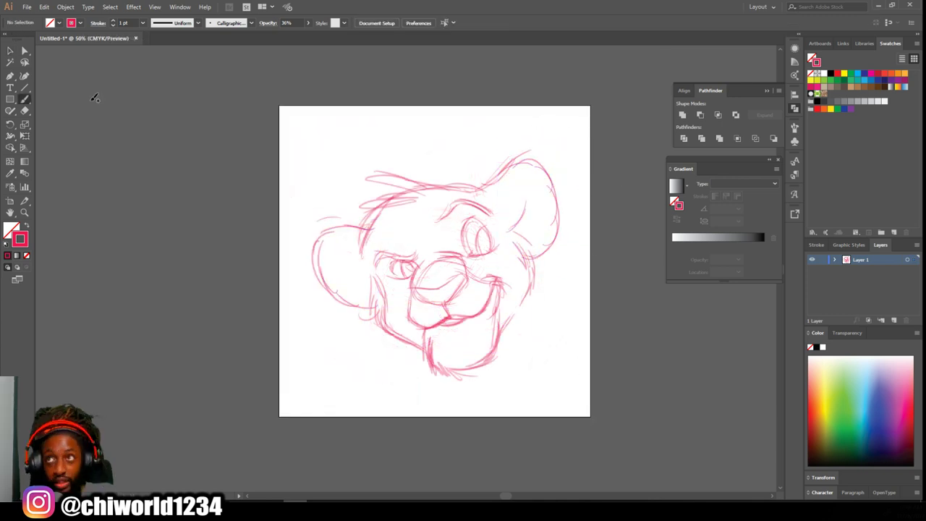
{"action": "left_click_drag", "start_coordinate": [511, 231], "coordinate": [536, 167]}
{"action": "left_click_drag", "start_coordinate": [372, 260], "coordinate": [318, 239]}
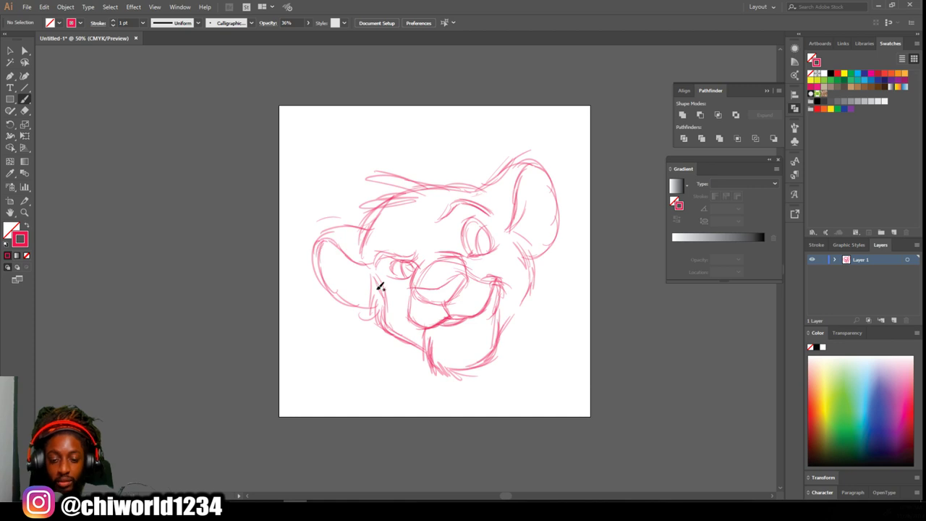
{"action": "left_click_drag", "start_coordinate": [444, 215], "coordinate": [490, 211]}
{"action": "left_click_drag", "start_coordinate": [418, 251], "coordinate": [383, 259]}
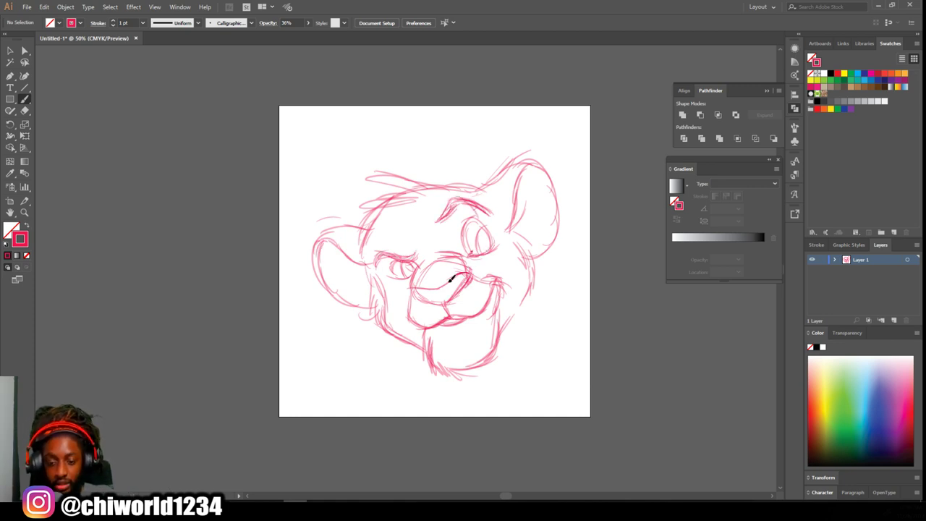
Resize the nose strokes and nudge them slightly left and down
{"action": "key", "text": "v"}
{"action": "mouse_move", "coordinate": [426, 288]}
{"action": "left_mouse_down"}
{"action": "mouse_move", "coordinate": [475, 284]}
{"action": "mouse_move", "coordinate": [473, 308]}
{"action": "mouse_move", "coordinate": [484, 311]}
{"action": "left_mouse_up"}
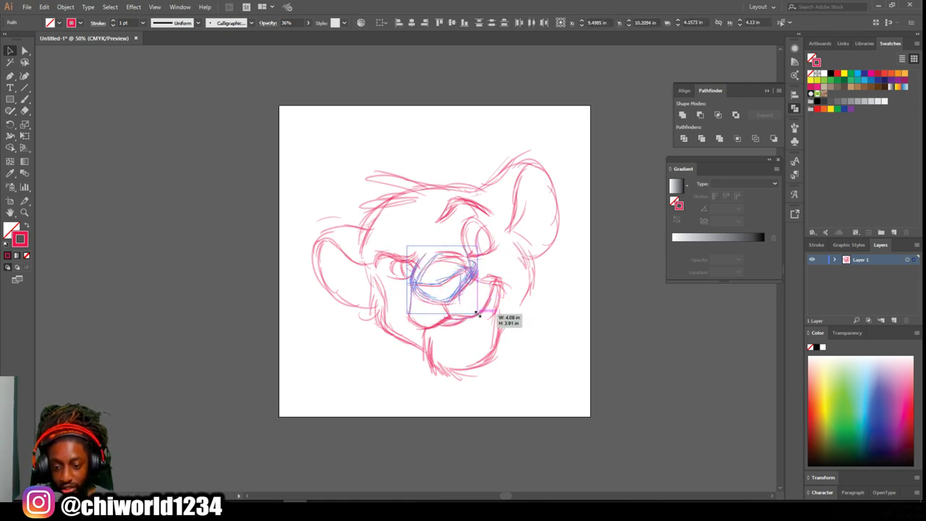
{"action": "left_click_drag", "start_coordinate": [484, 311], "coordinate": [482, 311]}
{"action": "left_click_drag", "start_coordinate": [406, 279], "coordinate": [407, 289]}
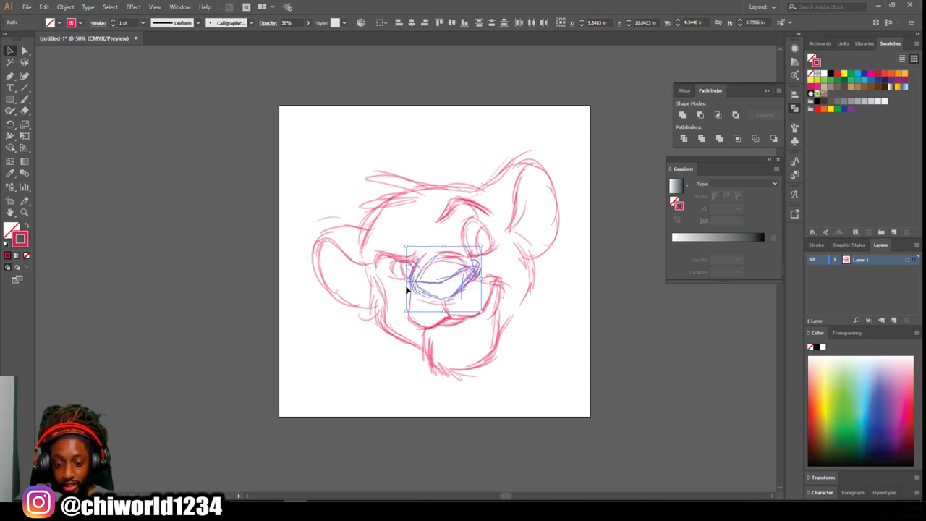
{"action": "key", "text": "a"}
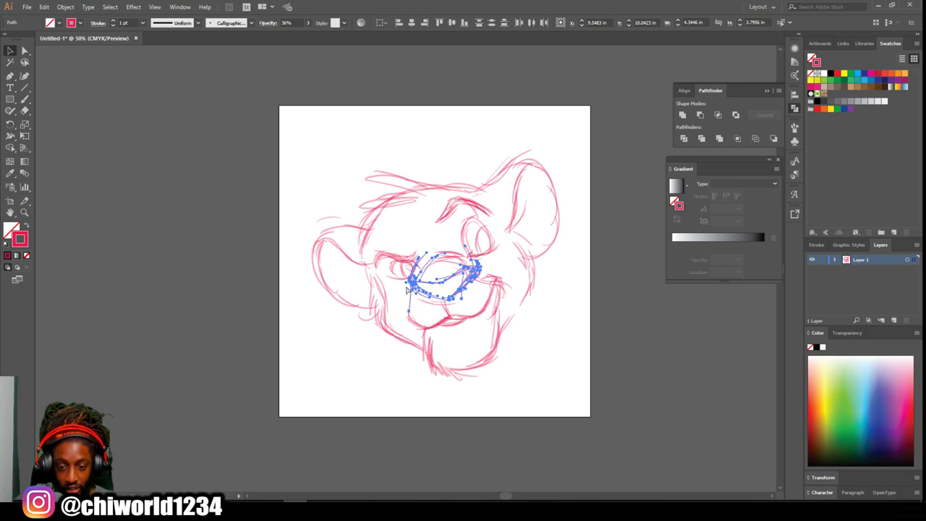
{"action": "key", "text": "v"}
{"action": "left_click_drag", "start_coordinate": [407, 288], "coordinate": [410, 287]}
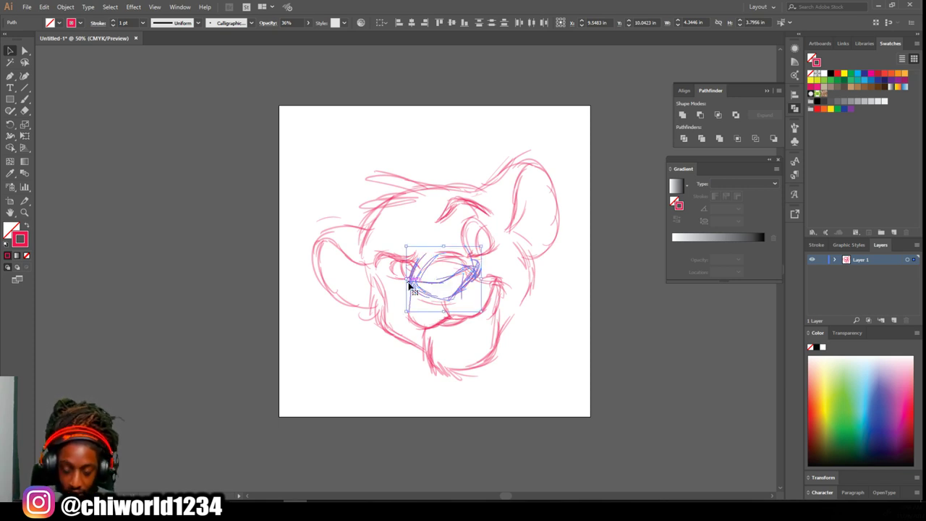
{"action": "left_click_drag", "start_coordinate": [410, 282], "coordinate": [433, 288]}
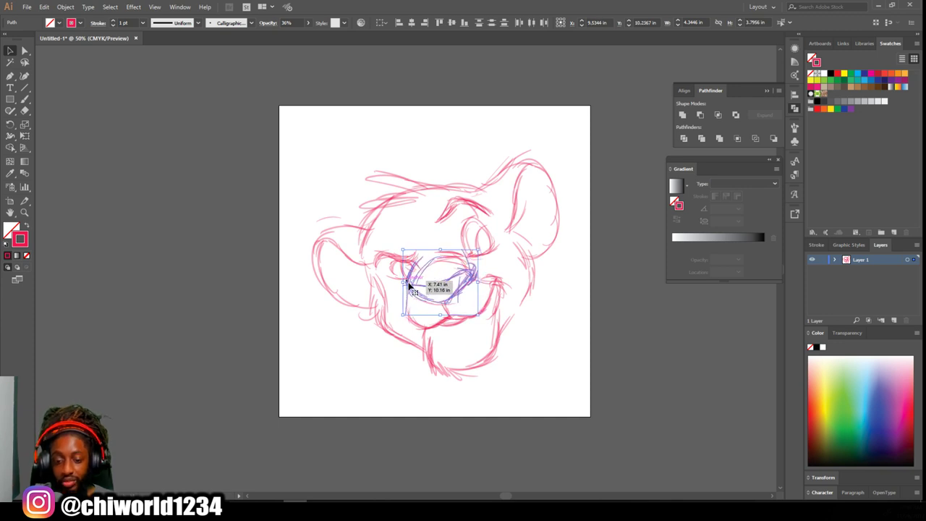
{"action": "left_click", "coordinate": [678, 309]}
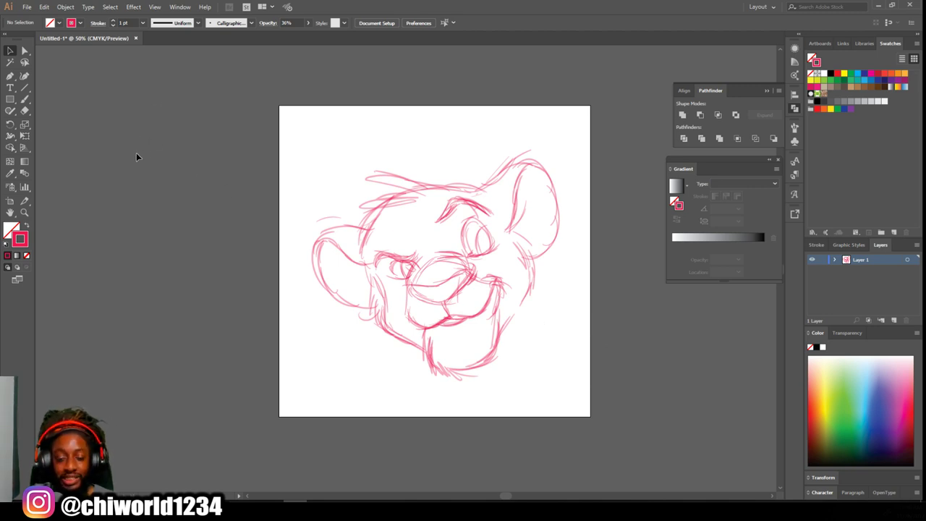
Fade all sketch strokes to 11% opacity and add Layer 2 above them
{"action": "left_click_drag", "start_coordinate": [287, 117], "coordinate": [629, 405]}
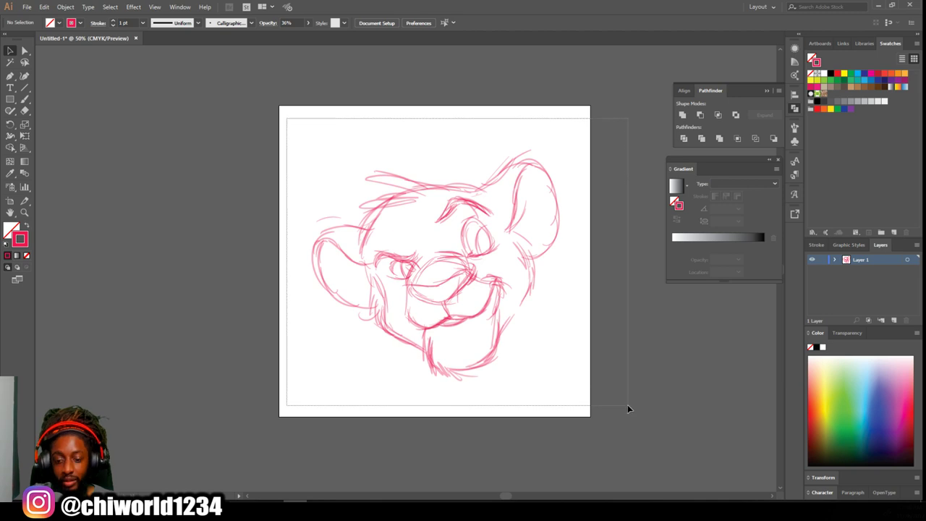
{"action": "left_click", "coordinate": [307, 24]}
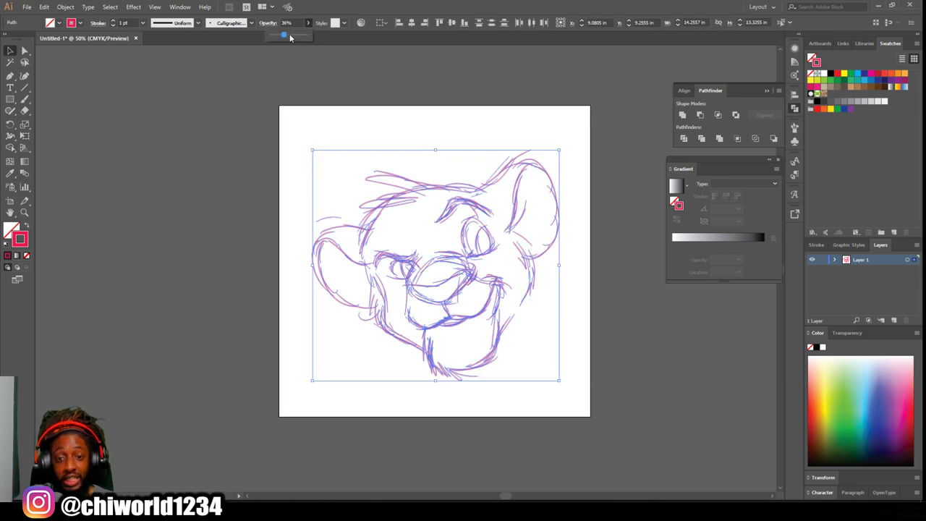
{"action": "left_click_drag", "start_coordinate": [275, 36], "coordinate": [275, 37]}
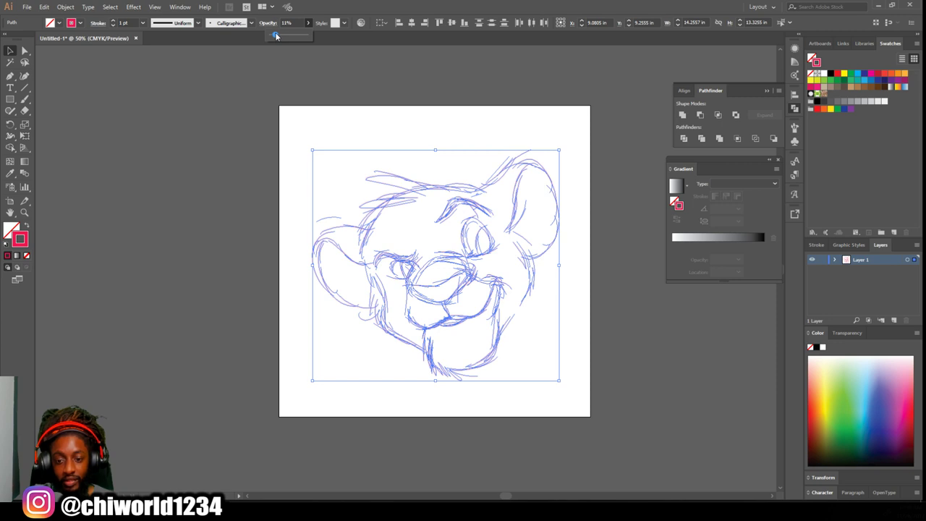
{"action": "left_click", "coordinate": [394, 75]}
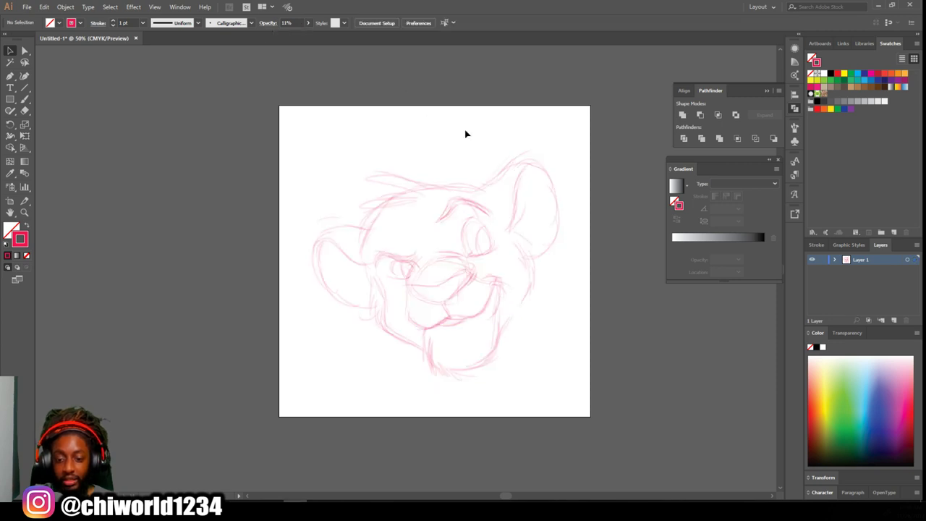
{"action": "left_click", "coordinate": [894, 320]}
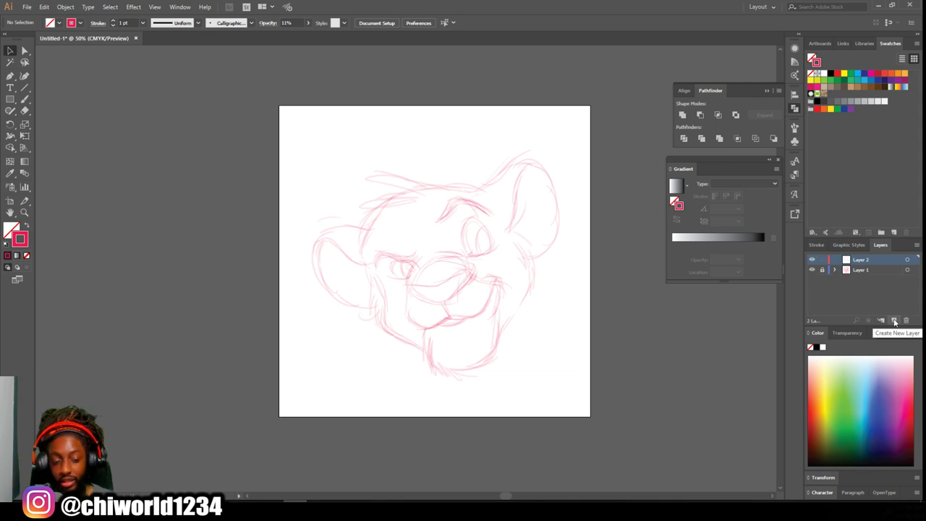
Reset to a white fill and black stroke, and accept the Paintbrush Tool Options
{"action": "left_click", "coordinate": [6, 245]}
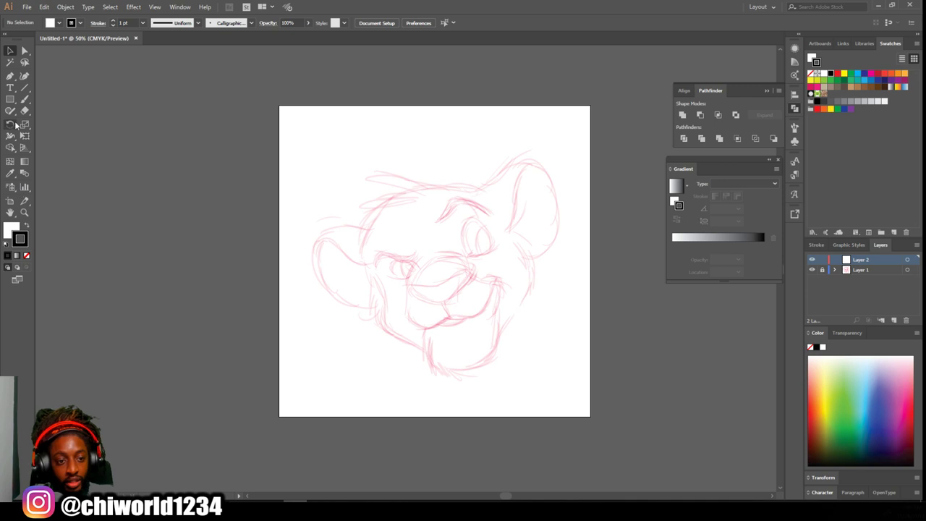
{"action": "double_click", "coordinate": [24, 100]}
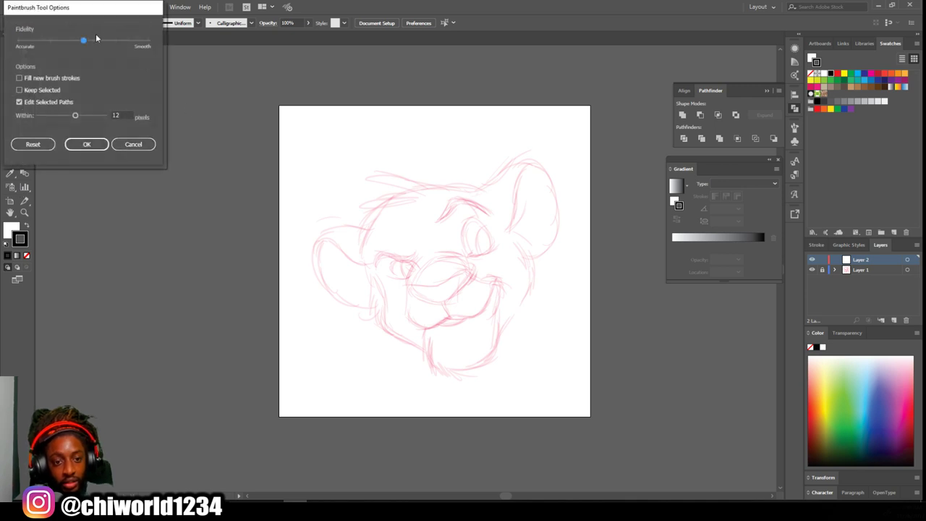
{"action": "left_click", "coordinate": [86, 144]}
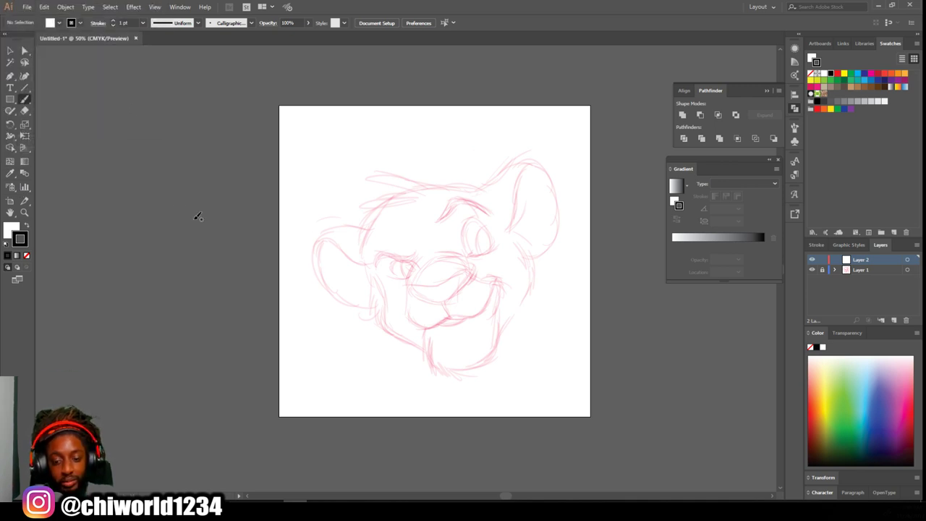
Ink the right eye's outer outline in black, thickening its bottom and upper-left edges
{"action": "scroll", "coordinate": [502, 358], "scroll_direction": "up", "scroll_amount": 1}
{"action": "scroll", "coordinate": [504, 362], "scroll_direction": "up", "scroll_amount": 2}
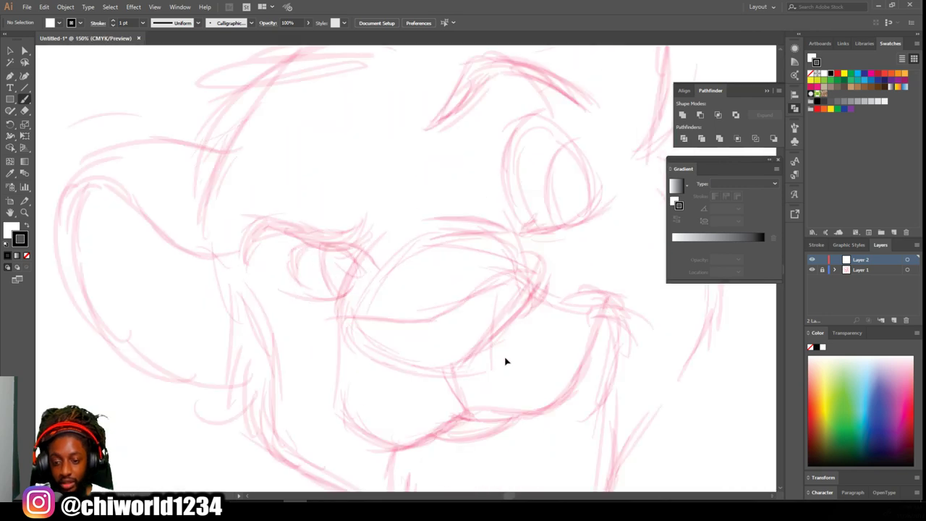
{"action": "scroll", "coordinate": [505, 358], "scroll_direction": "up", "scroll_amount": 1}
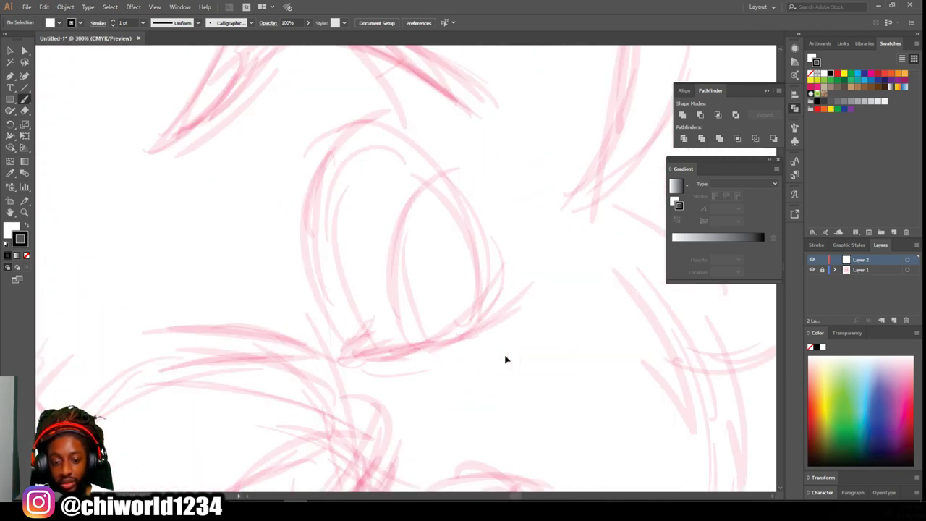
{"action": "left_click_drag", "start_coordinate": [511, 304], "coordinate": [512, 280]}
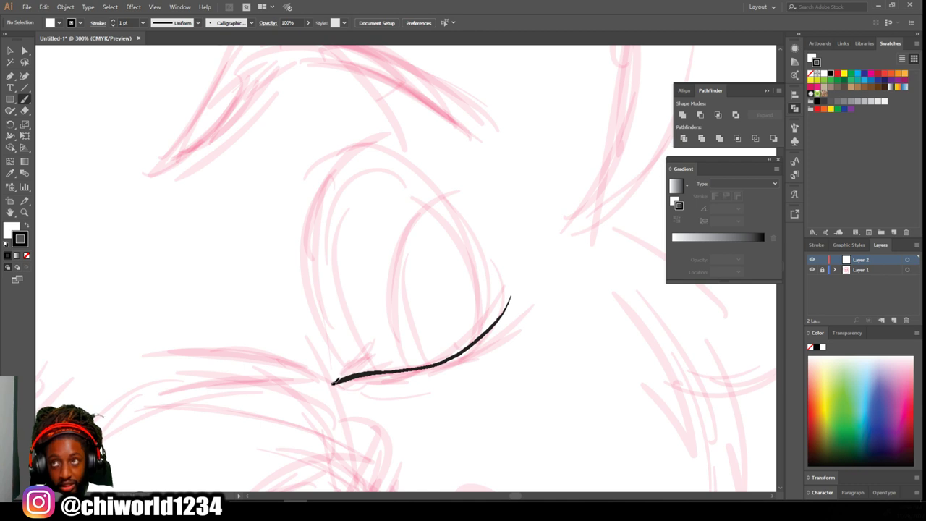
{"action": "left_click_drag", "start_coordinate": [345, 363], "coordinate": [345, 371]}
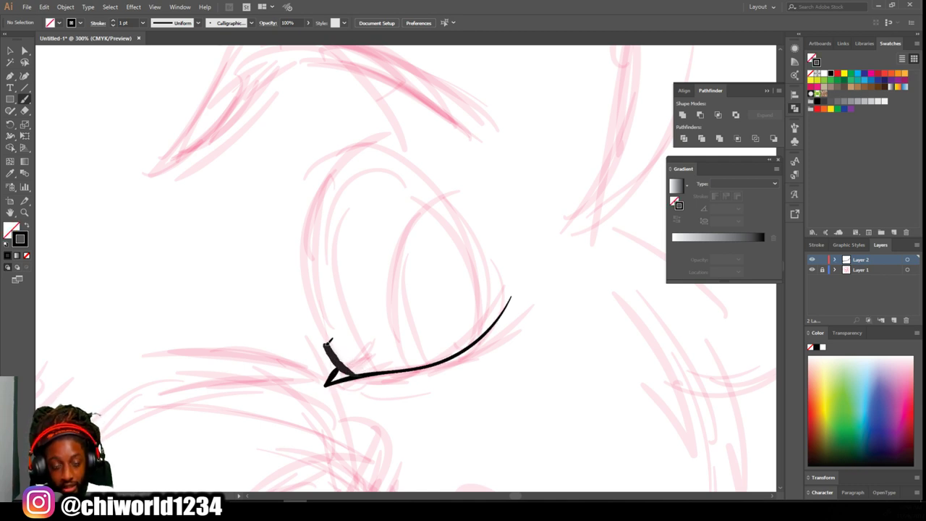
{"action": "mouse_move", "coordinate": [317, 316]}
{"action": "left_mouse_down"}
{"action": "mouse_move", "coordinate": [297, 269]}
{"action": "mouse_move", "coordinate": [296, 219]}
{"action": "mouse_move", "coordinate": [312, 173]}
{"action": "mouse_move", "coordinate": [338, 147]}
{"action": "mouse_move", "coordinate": [378, 135]}
{"action": "mouse_move", "coordinate": [414, 149]}
{"action": "mouse_move", "coordinate": [457, 189]}
{"action": "mouse_move", "coordinate": [484, 295]}
{"action": "left_mouse_up"}
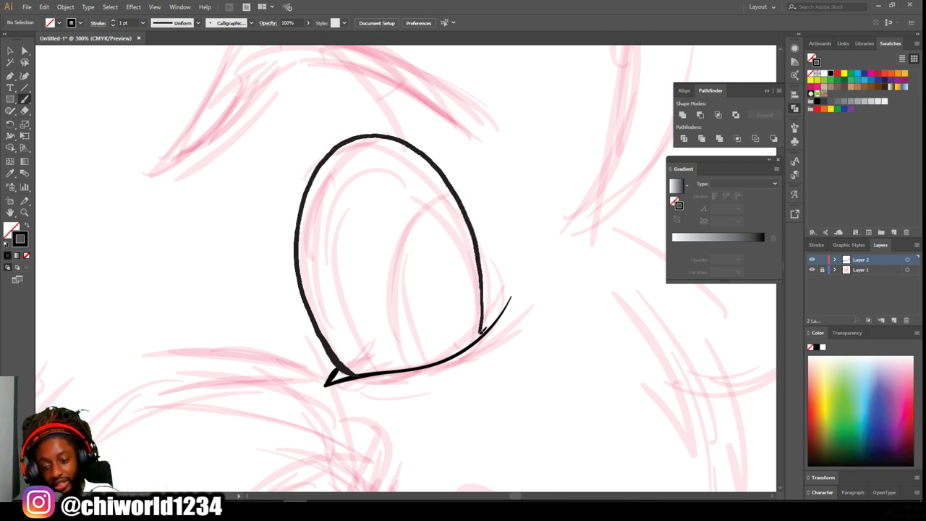
{"action": "left_click_drag", "start_coordinate": [479, 339], "coordinate": [477, 341]}
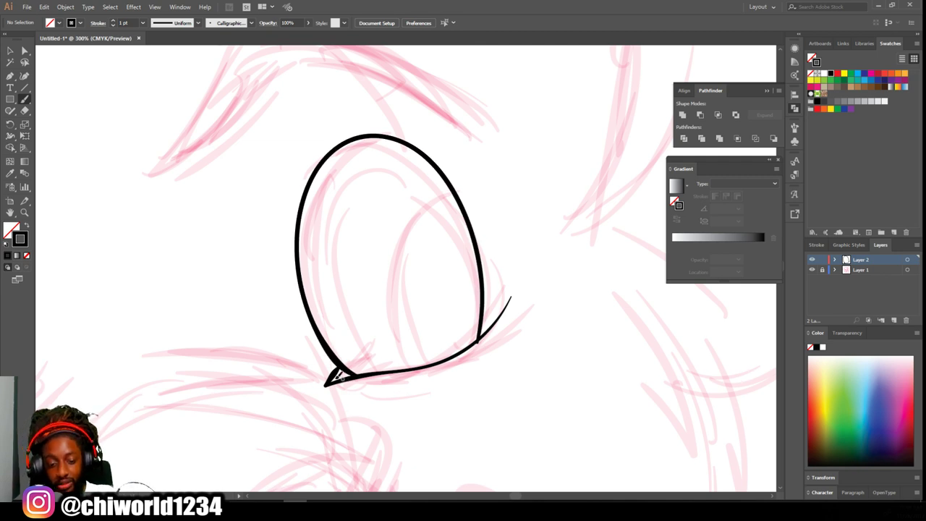
{"action": "mouse_move", "coordinate": [335, 377]}
{"action": "left_mouse_down"}
{"action": "mouse_move", "coordinate": [431, 365]}
{"action": "mouse_move", "coordinate": [501, 323]}
{"action": "left_mouse_up"}
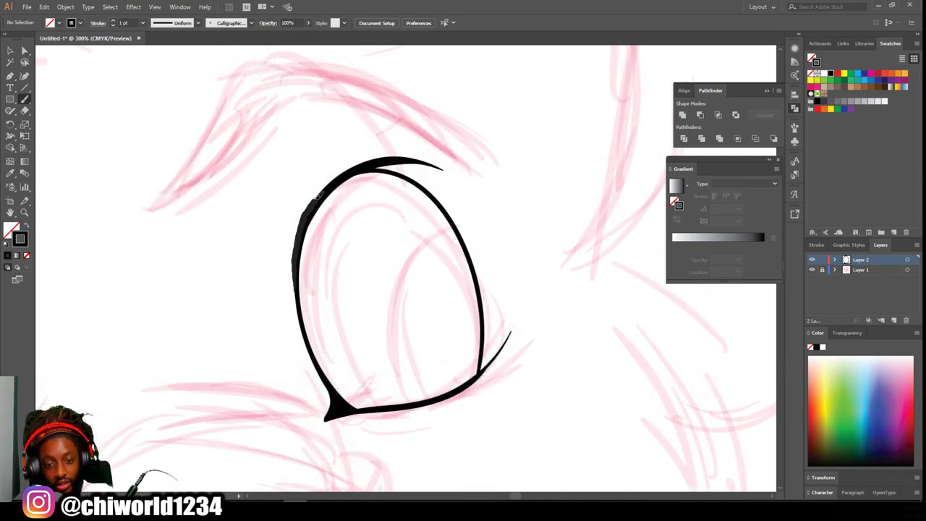
{"action": "left_click_drag", "start_coordinate": [319, 194], "coordinate": [367, 166]}
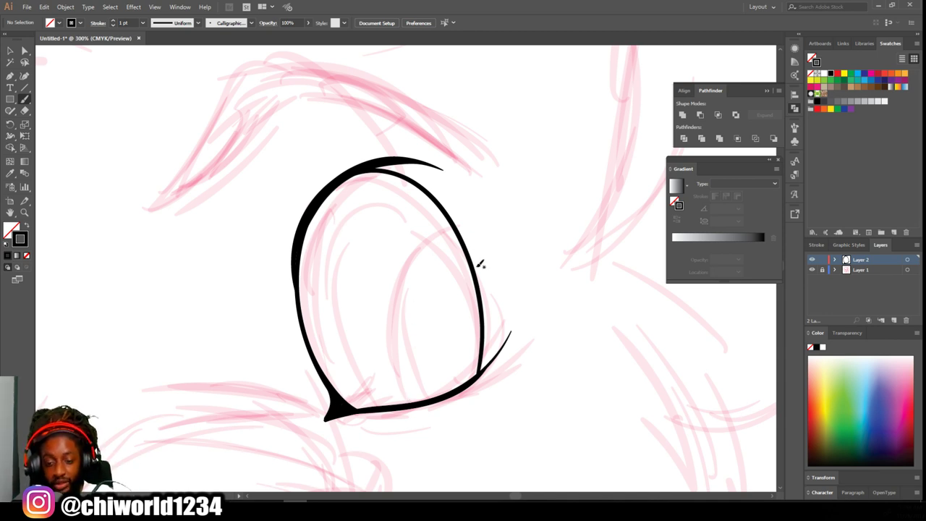
Draw the two nested inner iris arcs inside the right eye
{"action": "left_click_drag", "start_coordinate": [474, 270], "coordinate": [389, 389]}
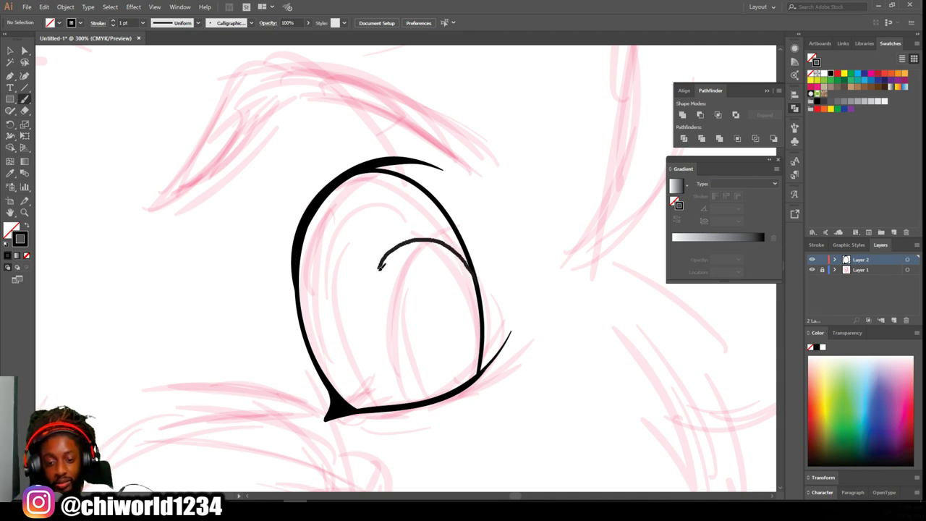
{"action": "left_click_drag", "start_coordinate": [401, 406], "coordinate": [396, 404]}
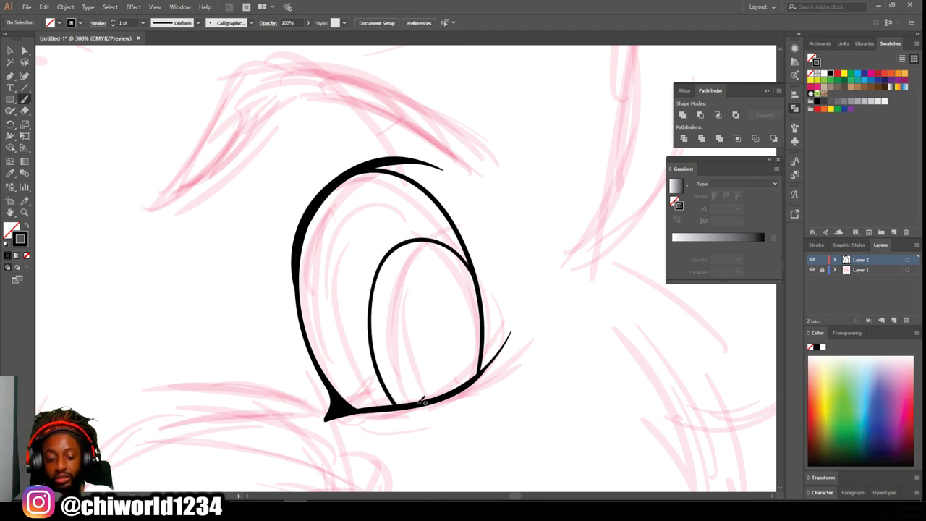
{"action": "mouse_move", "coordinate": [402, 352]}
{"action": "left_mouse_down"}
{"action": "mouse_move", "coordinate": [394, 307]}
{"action": "mouse_move", "coordinate": [408, 273]}
{"action": "mouse_move", "coordinate": [429, 260]}
{"action": "mouse_move", "coordinate": [476, 292]}
{"action": "mouse_move", "coordinate": [486, 326]}
{"action": "left_mouse_up"}
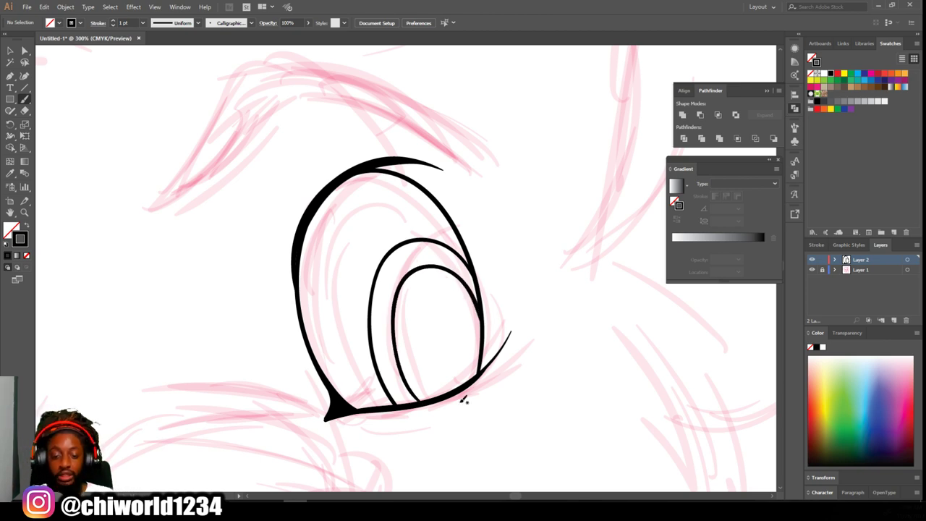
{"action": "key", "text": "ctrl+minus"}
{"action": "key", "text": "ctrl+minus"}
Zoom in on the muzzle and ink the lines along the nose's lower edge
{"action": "scroll", "coordinate": [499, 399], "scroll_direction": "left", "scroll_amount": 1}
{"action": "scroll", "coordinate": [498, 399], "scroll_direction": "down", "scroll_amount": 1}
{"action": "key", "text": "ctrl+plus"}
{"action": "key", "text": "ctrl+plus"}
{"action": "scroll", "coordinate": [499, 399], "scroll_direction": "down", "scroll_amount": 1}
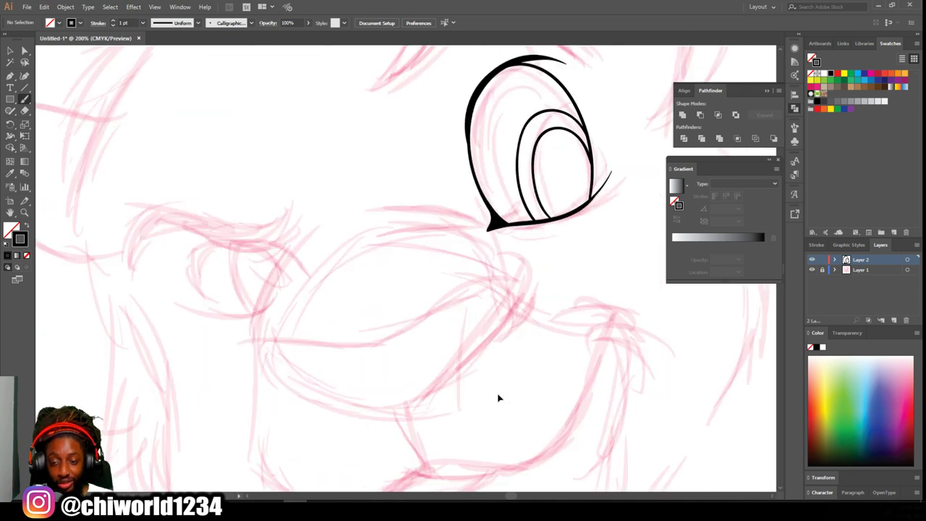
{"action": "scroll", "coordinate": [499, 400], "scroll_direction": "left", "scroll_amount": 1}
{"action": "scroll", "coordinate": [498, 399], "scroll_direction": "left", "scroll_amount": 1}
{"action": "scroll", "coordinate": [502, 390], "scroll_direction": "down", "scroll_amount": 1}
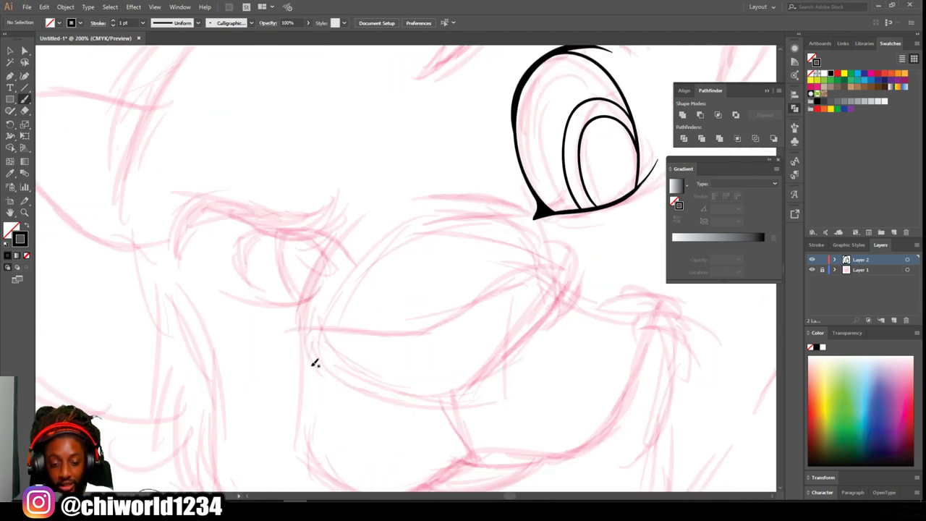
{"action": "mouse_move", "coordinate": [308, 361]}
{"action": "left_mouse_down"}
{"action": "mouse_move", "coordinate": [490, 369]}
{"action": "mouse_move", "coordinate": [543, 327]}
{"action": "left_mouse_up"}
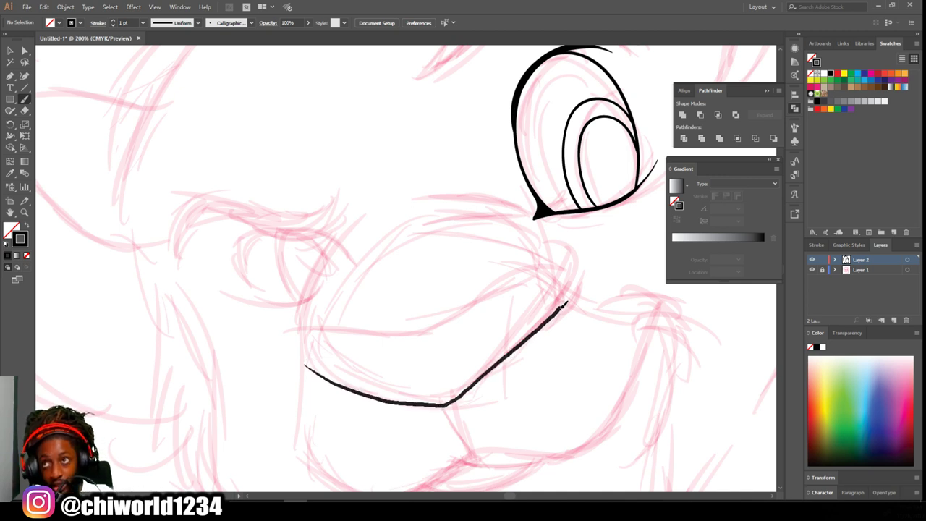
{"action": "mouse_move", "coordinate": [512, 273]}
{"action": "left_mouse_down"}
{"action": "mouse_move", "coordinate": [440, 329]}
{"action": "mouse_move", "coordinate": [366, 337]}
{"action": "mouse_move", "coordinate": [310, 326]}
{"action": "mouse_move", "coordinate": [304, 358]}
{"action": "mouse_move", "coordinate": [376, 393]}
{"action": "left_mouse_up"}
Ink the nose's left, top and right edges and the curve above it
{"action": "scroll", "coordinate": [376, 393], "scroll_direction": "right", "scroll_amount": 2}
{"action": "mouse_move", "coordinate": [269, 330]}
{"action": "left_mouse_down"}
{"action": "mouse_move", "coordinate": [283, 268]}
{"action": "mouse_move", "coordinate": [324, 217]}
{"action": "left_mouse_up"}
{"action": "scroll", "coordinate": [345, 203], "scroll_direction": "up", "scroll_amount": 1}
{"action": "mouse_move", "coordinate": [296, 271]}
{"action": "left_mouse_down"}
{"action": "mouse_move", "coordinate": [254, 252]}
{"action": "mouse_move", "coordinate": [190, 266]}
{"action": "mouse_move", "coordinate": [216, 313]}
{"action": "mouse_move", "coordinate": [254, 331]}
{"action": "mouse_move", "coordinate": [273, 323]}
{"action": "mouse_move", "coordinate": [182, 356]}
{"action": "left_mouse_up"}
{"action": "mouse_move", "coordinate": [441, 341]}
{"action": "left_mouse_down"}
{"action": "mouse_move", "coordinate": [424, 307]}
{"action": "mouse_move", "coordinate": [321, 268]}
{"action": "mouse_move", "coordinate": [287, 279]}
{"action": "left_mouse_up"}
{"action": "left_click_drag", "start_coordinate": [398, 275], "coordinate": [358, 257]}
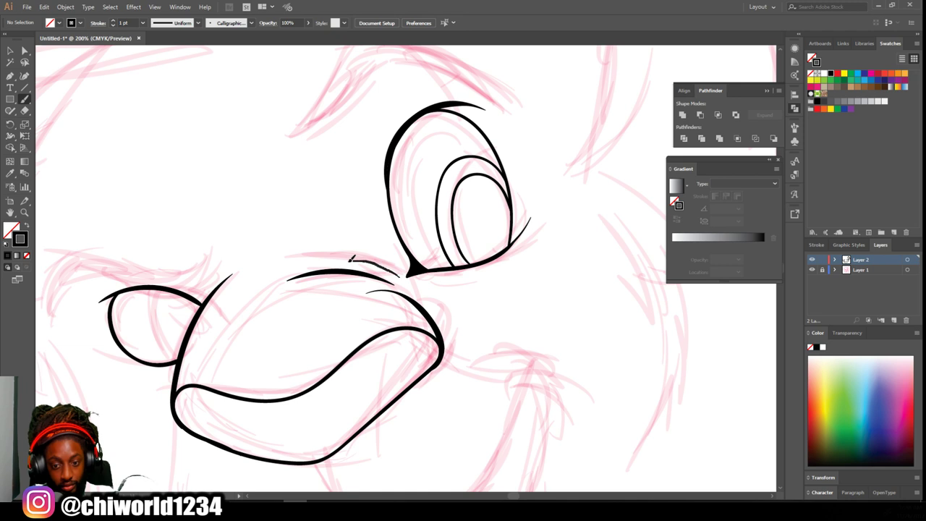
Add two inner detail strokes to the small far eye
{"action": "scroll", "coordinate": [86, 326], "scroll_direction": "up", "scroll_amount": 3}
{"action": "mouse_move", "coordinate": [333, 394]}
{"action": "left_mouse_down"}
{"action": "mouse_move", "coordinate": [286, 250]}
{"action": "mouse_move", "coordinate": [296, 208]}
{"action": "left_mouse_up"}
{"action": "mouse_move", "coordinate": [365, 391]}
{"action": "left_mouse_down"}
{"action": "mouse_move", "coordinate": [321, 262]}
{"action": "mouse_move", "coordinate": [333, 216]}
{"action": "left_mouse_up"}
{"action": "scroll", "coordinate": [345, 302], "scroll_direction": "down", "scroll_amount": 3}
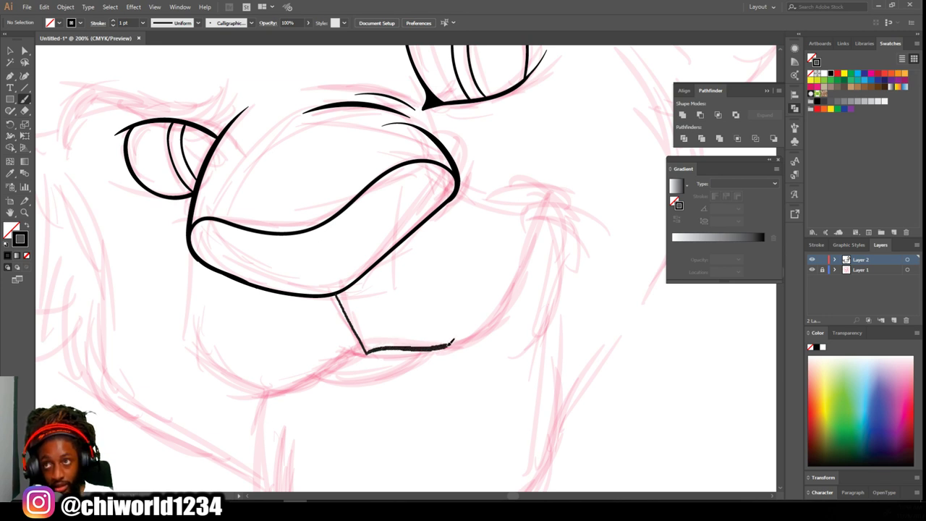
Ink the smile curve up the right cheek and the jaw around the chin
{"action": "mouse_move", "coordinate": [516, 288]}
{"action": "left_mouse_down"}
{"action": "mouse_move", "coordinate": [551, 198]}
{"action": "mouse_move", "coordinate": [546, 186]}
{"action": "mouse_move", "coordinate": [576, 224]}
{"action": "left_mouse_up"}
{"action": "left_click_drag", "start_coordinate": [190, 233], "coordinate": [186, 286]}
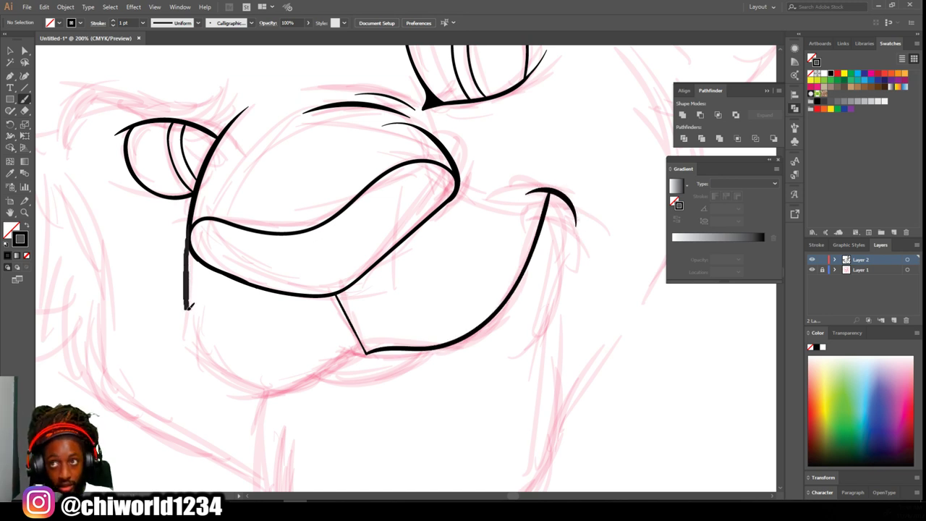
{"action": "mouse_move", "coordinate": [194, 333]}
{"action": "left_mouse_down"}
{"action": "mouse_move", "coordinate": [269, 395]}
{"action": "mouse_move", "coordinate": [347, 361]}
{"action": "left_mouse_up"}
{"action": "left_click_drag", "start_coordinate": [397, 344], "coordinate": [398, 344]}
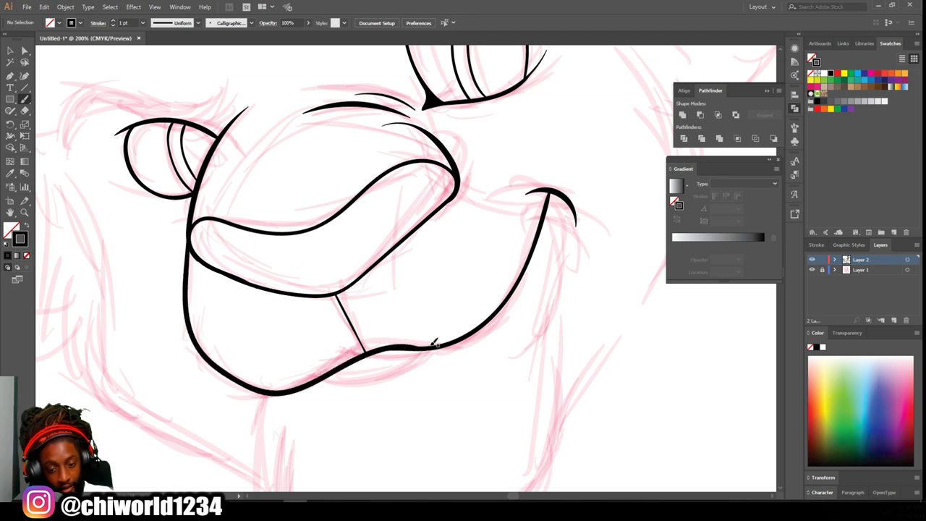
Ink the lower lip with three overlapping strokes
{"action": "left_click_drag", "start_coordinate": [337, 364], "coordinate": [489, 323]}
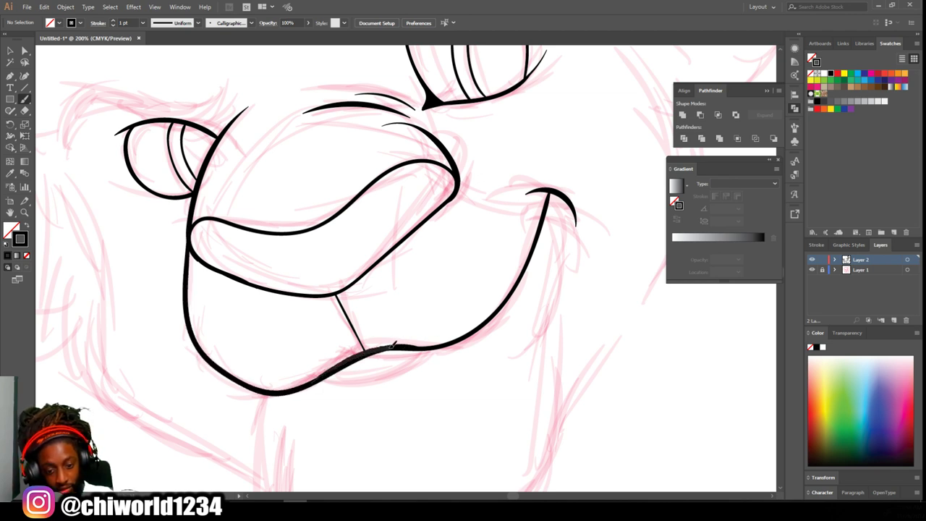
{"action": "mouse_move", "coordinate": [317, 380]}
{"action": "left_mouse_down"}
{"action": "mouse_move", "coordinate": [413, 361]}
{"action": "mouse_move", "coordinate": [437, 345]}
{"action": "left_mouse_up"}
{"action": "key", "text": "ctrl+minus"}
{"action": "left_click_drag", "start_coordinate": [290, 278], "coordinate": [288, 304]}
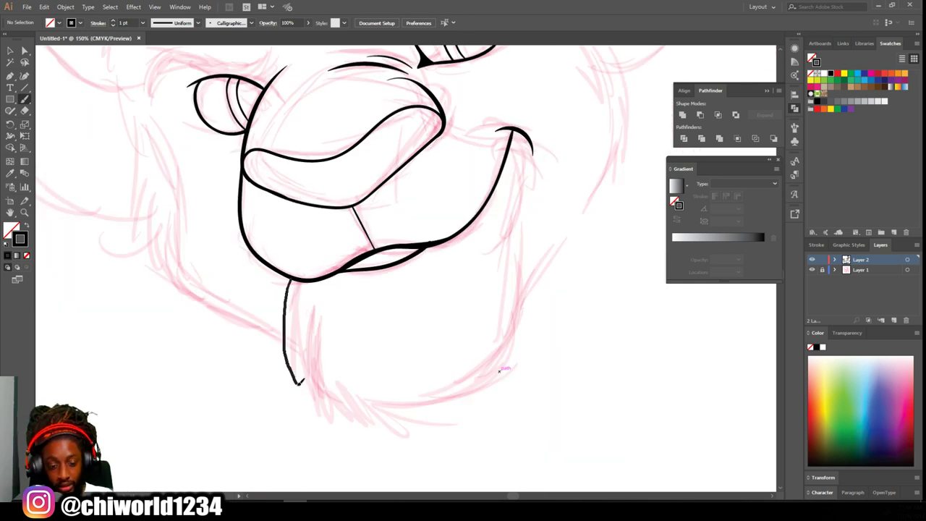
Ink the chin line below the mouth, the left nostril and the furry left cheek edge
{"action": "mouse_move", "coordinate": [349, 423]}
{"action": "left_mouse_down"}
{"action": "mouse_move", "coordinate": [417, 427]}
{"action": "mouse_move", "coordinate": [514, 365]}
{"action": "mouse_move", "coordinate": [534, 322]}
{"action": "mouse_move", "coordinate": [529, 267]}
{"action": "mouse_move", "coordinate": [478, 267]}
{"action": "mouse_move", "coordinate": [445, 329]}
{"action": "left_mouse_up"}
{"action": "key", "text": "ctrl+equal"}
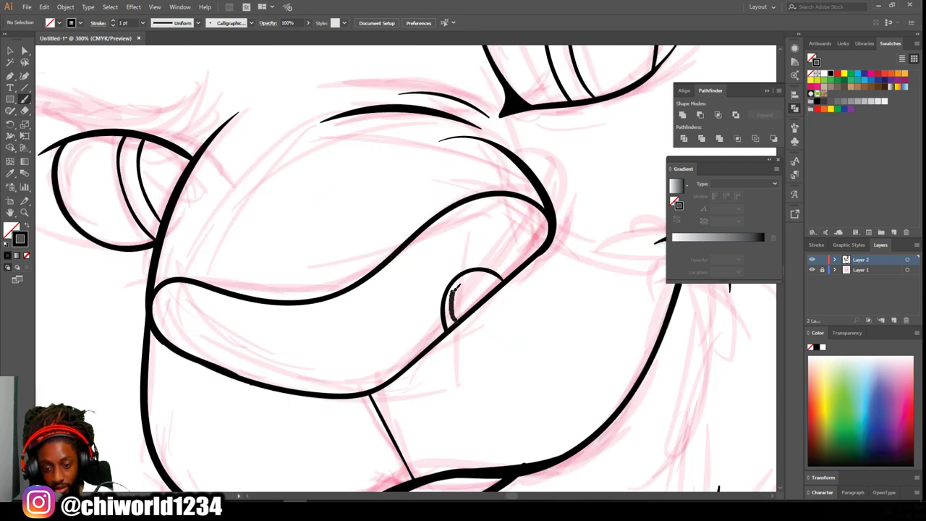
{"action": "mouse_move", "coordinate": [284, 387]}
{"action": "left_mouse_down"}
{"action": "mouse_move", "coordinate": [241, 337]}
{"action": "mouse_move", "coordinate": [216, 359]}
{"action": "left_mouse_up"}
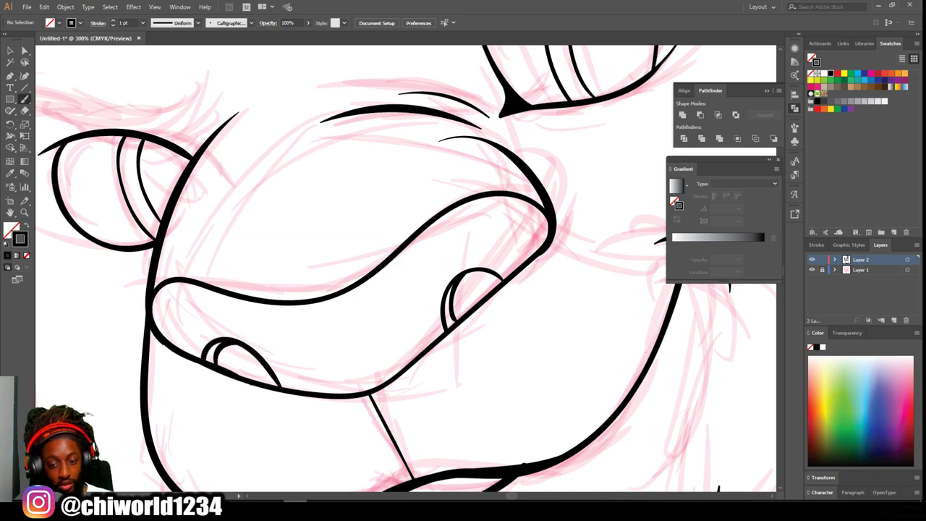
{"action": "key", "text": "ctrl+0"}
{"action": "key", "text": "ctrl+1"}
{"action": "mouse_move", "coordinate": [354, 425]}
{"action": "left_mouse_down"}
{"action": "mouse_move", "coordinate": [237, 313]}
{"action": "mouse_move", "coordinate": [255, 237]}
{"action": "left_mouse_up"}
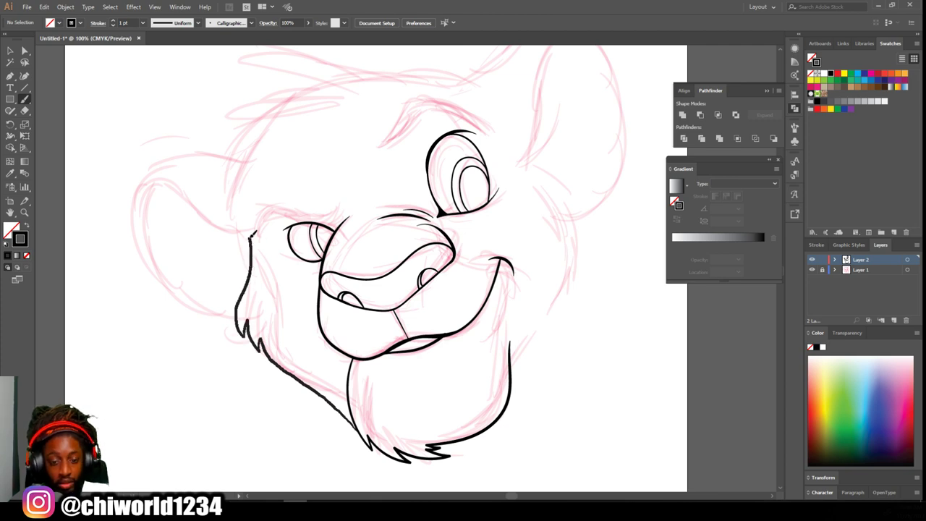
{"action": "key", "text": "ctrl+0"}
{"action": "key", "text": "ctrl+plus"}
{"action": "key", "text": "ctrl+plus"}
{"action": "key", "text": "ctrl+plus"}
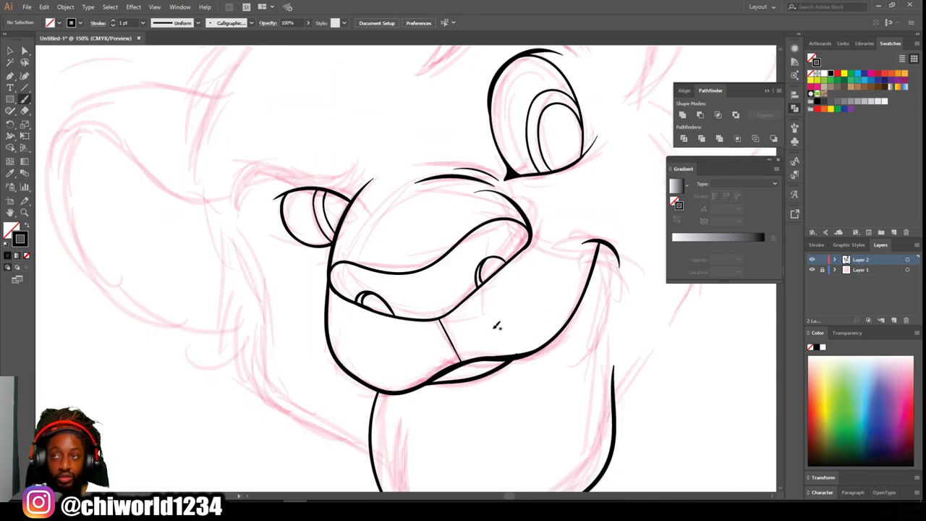
Enlarge the small far eye beside the nose by dragging its corner handle
{"action": "key", "text": "v"}
{"action": "mouse_move", "coordinate": [239, 149]}
{"action": "left_mouse_down"}
{"action": "mouse_move", "coordinate": [331, 186]}
{"action": "mouse_move", "coordinate": [251, 173]}
{"action": "left_mouse_up"}
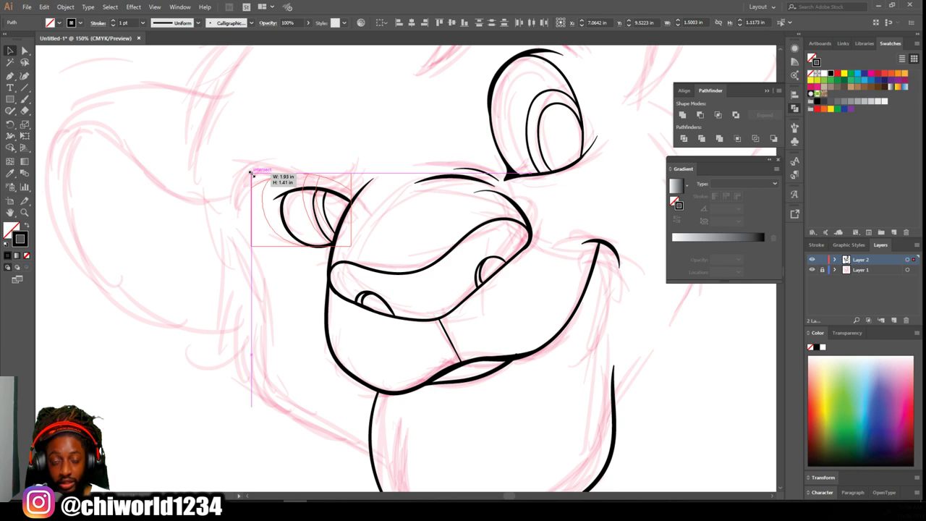
{"action": "key", "text": "ctrl+z"}
{"action": "left_click_drag", "start_coordinate": [272, 186], "coordinate": [260, 182]}
{"action": "left_click", "coordinate": [577, 389]}
{"action": "key", "text": "ctrl+0"}
{"action": "key", "text": "ctrl+plus"}
{"action": "key", "text": "ctrl+plus"}
{"action": "key", "text": "ctrl+plus"}
Ink the furry left jaw line toward the chin
{"action": "key", "text": "b"}
{"action": "scroll", "coordinate": [356, 429], "scroll_direction": "down", "scroll_amount": 1}
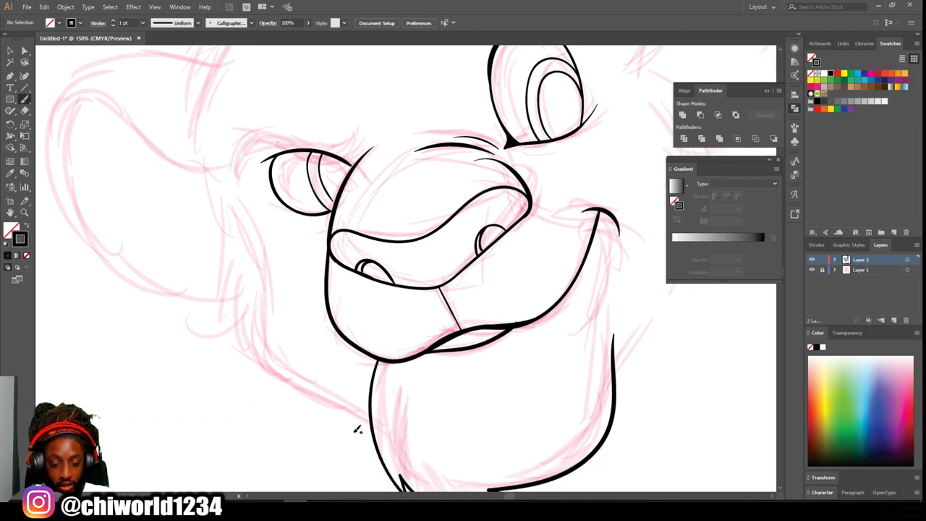
{"action": "left_click_drag", "start_coordinate": [368, 427], "coordinate": [303, 368]}
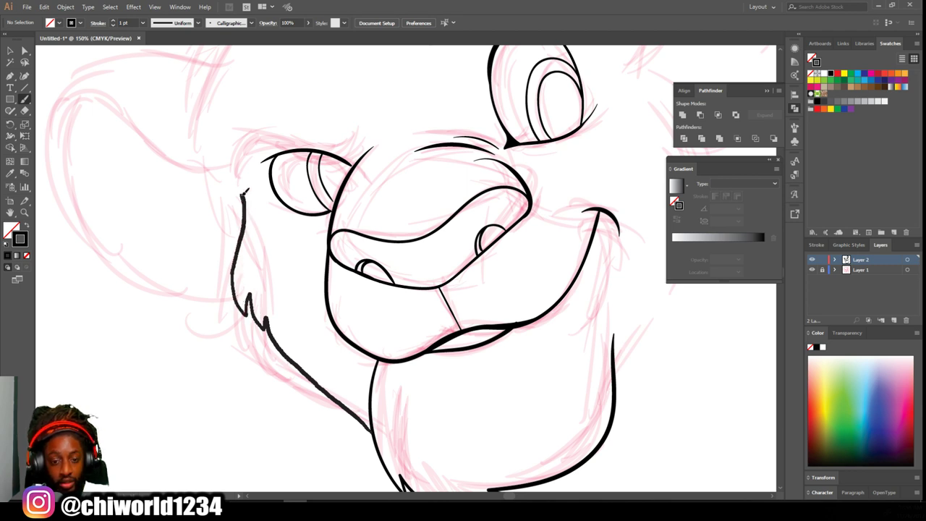
{"action": "key", "text": "ctrl+minus"}
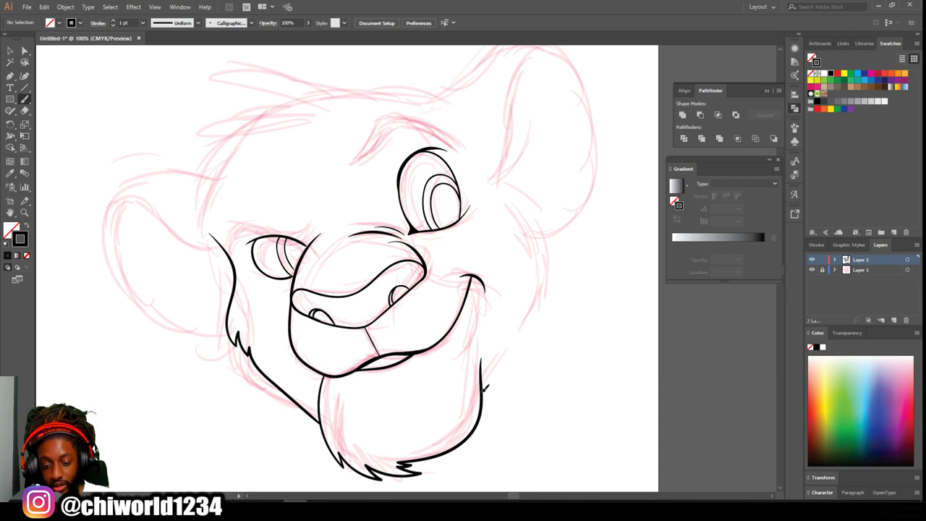
Ink fur along the right cheek, the top curve of the head and a spiky forelock tuft
{"action": "left_click_drag", "start_coordinate": [529, 320], "coordinate": [556, 274]}
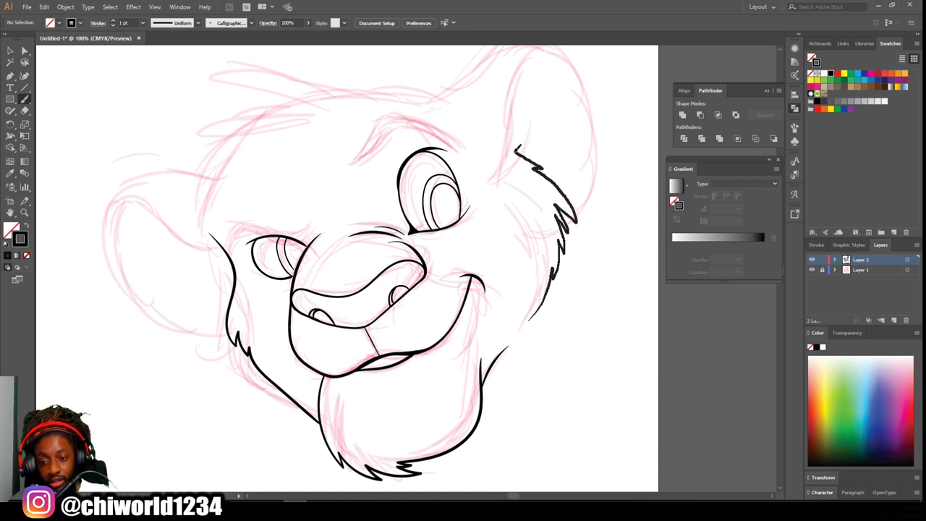
{"action": "scroll", "coordinate": [518, 214], "scroll_direction": "up", "scroll_amount": 4}
{"action": "mouse_move", "coordinate": [507, 210]}
{"action": "left_mouse_down"}
{"action": "mouse_move", "coordinate": [251, 196]}
{"action": "mouse_move", "coordinate": [321, 197]}
{"action": "mouse_move", "coordinate": [267, 222]}
{"action": "mouse_move", "coordinate": [328, 205]}
{"action": "mouse_move", "coordinate": [249, 262]}
{"action": "mouse_move", "coordinate": [318, 220]}
{"action": "mouse_move", "coordinate": [271, 286]}
{"action": "mouse_move", "coordinate": [329, 227]}
{"action": "mouse_move", "coordinate": [309, 267]}
{"action": "left_mouse_up"}
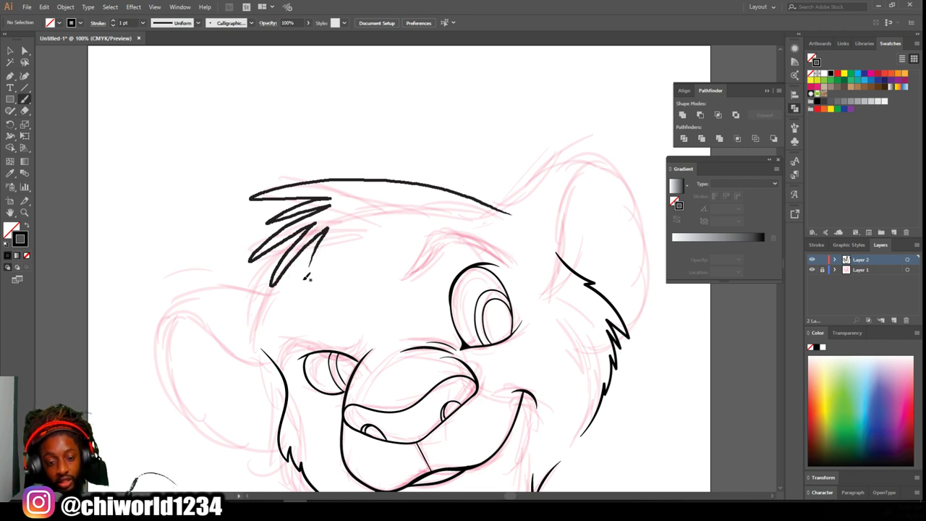
{"action": "mouse_move", "coordinate": [258, 330]}
{"action": "left_mouse_down"}
{"action": "mouse_move", "coordinate": [259, 297]}
{"action": "mouse_move", "coordinate": [296, 230]}
{"action": "mouse_move", "coordinate": [320, 219]}
{"action": "left_mouse_up"}
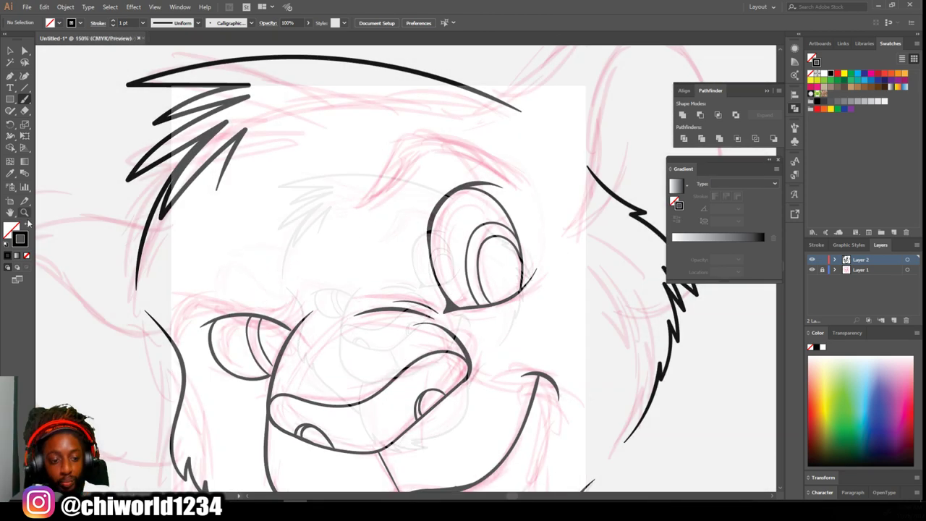
Set a black fill with no stroke and trace the brow arc above the right eye with the pencil
{"action": "left_click", "coordinate": [25, 226]}
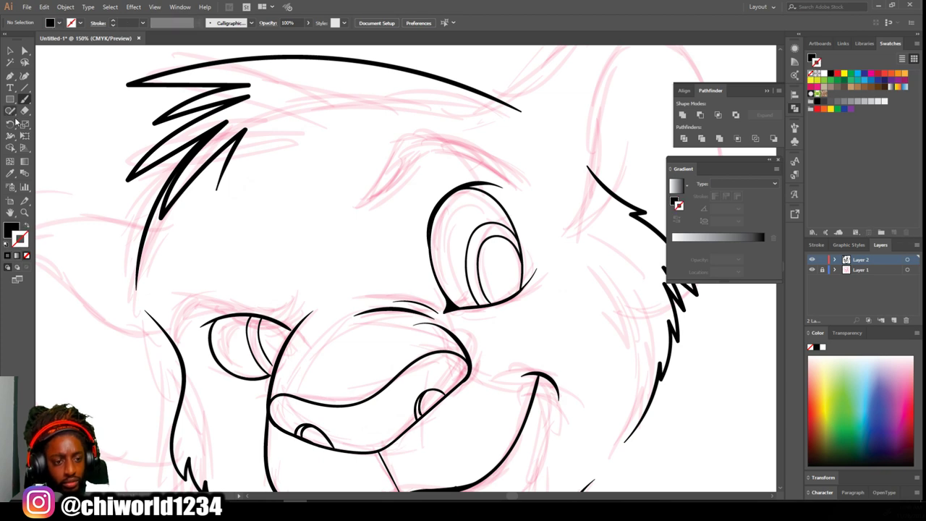
{"action": "left_click_drag", "start_coordinate": [12, 112], "coordinate": [38, 122]}
{"action": "left_click", "coordinate": [38, 122]}
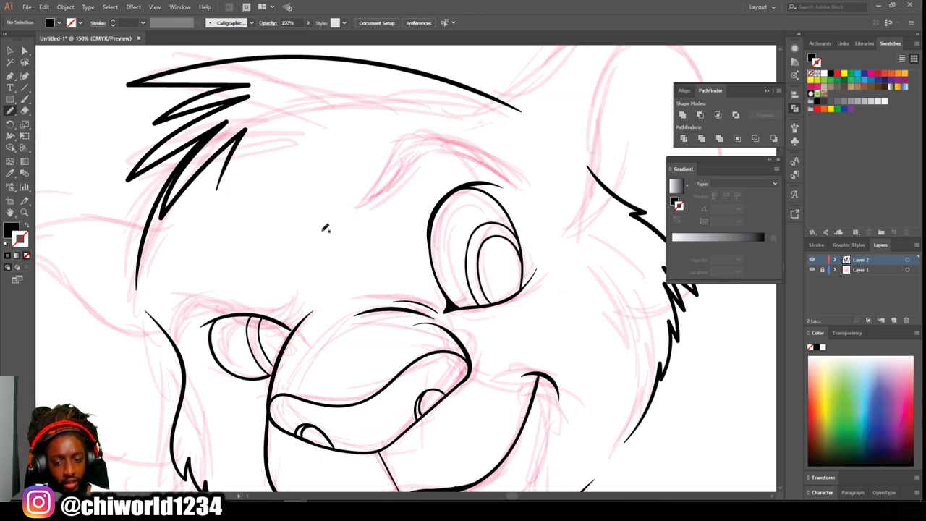
{"action": "scroll", "coordinate": [542, 247], "scroll_direction": "up", "scroll_amount": 1}
{"action": "scroll", "coordinate": [542, 247], "scroll_direction": "up", "scroll_amount": 1}
{"action": "scroll", "coordinate": [542, 247], "scroll_direction": "up", "scroll_amount": 1}
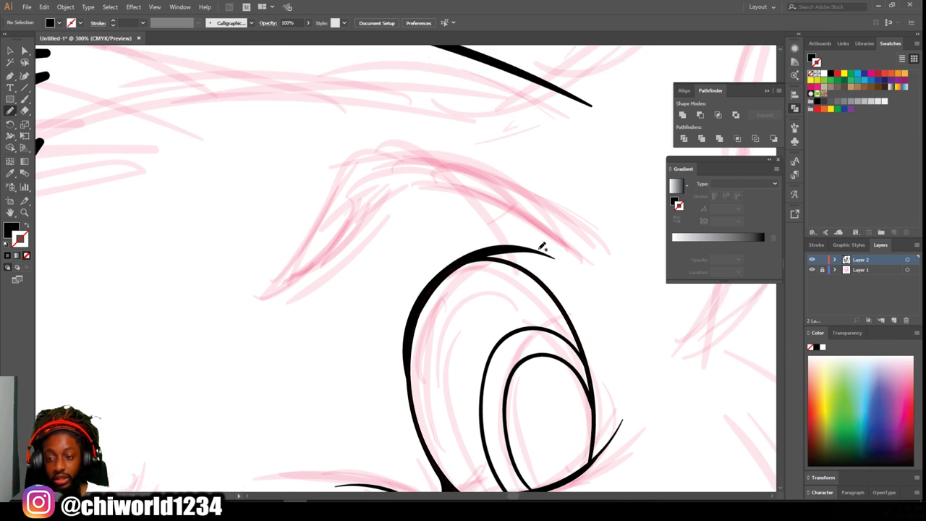
{"action": "scroll", "coordinate": [522, 206], "scroll_direction": "up", "scroll_amount": 1}
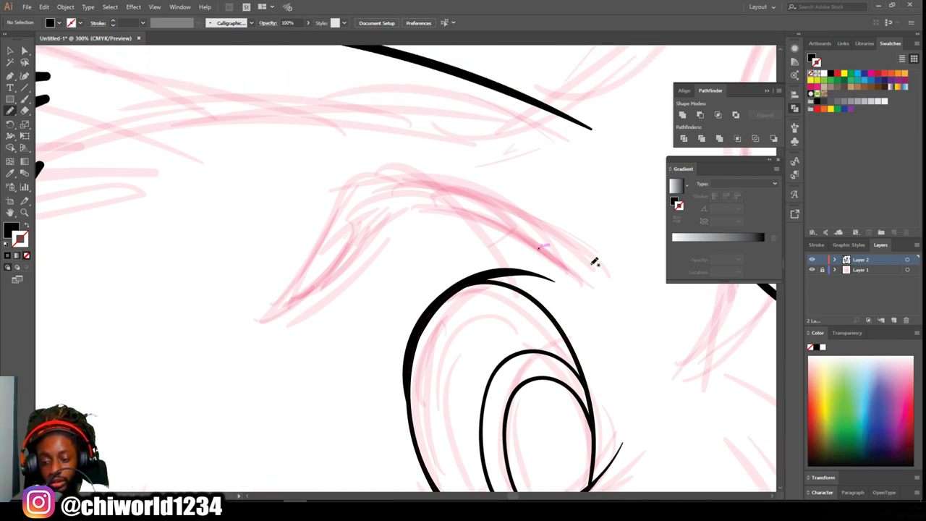
{"action": "mouse_move", "coordinate": [597, 269]}
{"action": "left_mouse_down"}
{"action": "mouse_move", "coordinate": [379, 217]}
{"action": "mouse_move", "coordinate": [324, 304]}
{"action": "mouse_move", "coordinate": [230, 352]}
{"action": "mouse_move", "coordinate": [287, 306]}
{"action": "mouse_move", "coordinate": [393, 141]}
{"action": "mouse_move", "coordinate": [413, 135]}
{"action": "mouse_move", "coordinate": [492, 140]}
{"action": "mouse_move", "coordinate": [548, 172]}
{"action": "mouse_move", "coordinate": [600, 222]}
{"action": "mouse_move", "coordinate": [614, 304]}
{"action": "left_mouse_up"}
Fill the right eye's iris black, then draw the far eye's eyebrow and inner outline
{"action": "scroll", "coordinate": [526, 388], "scroll_direction": "down", "scroll_amount": 5}
{"action": "scroll", "coordinate": [521, 366], "scroll_direction": "up", "scroll_amount": 5}
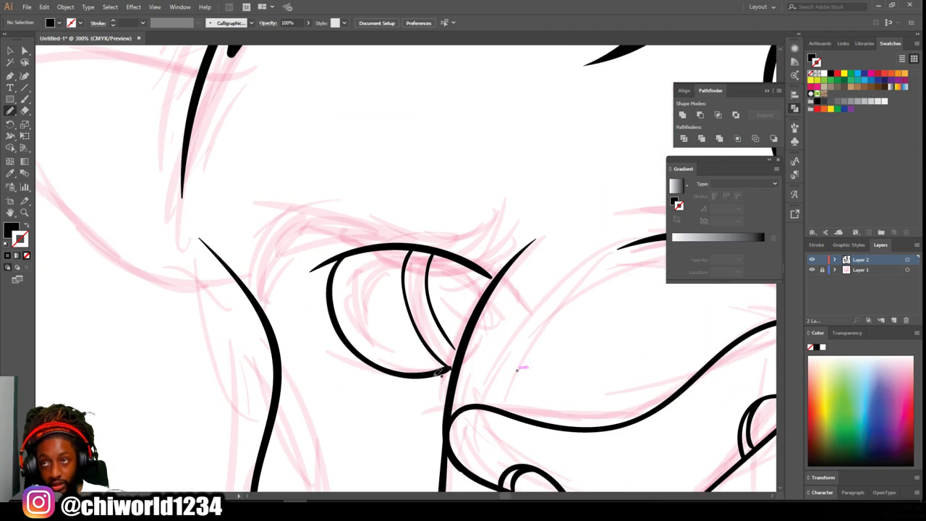
{"action": "mouse_move", "coordinate": [457, 365]}
{"action": "left_mouse_down"}
{"action": "mouse_move", "coordinate": [495, 273]}
{"action": "mouse_move", "coordinate": [427, 286]}
{"action": "mouse_move", "coordinate": [438, 355]}
{"action": "mouse_move", "coordinate": [449, 362]}
{"action": "left_mouse_up"}
{"action": "scroll", "coordinate": [517, 370], "scroll_direction": "up", "scroll_amount": 1}
{"action": "scroll", "coordinate": [434, 333], "scroll_direction": "up", "scroll_amount": 2}
{"action": "mouse_move", "coordinate": [233, 311]}
{"action": "left_mouse_down"}
{"action": "mouse_move", "coordinate": [328, 270]}
{"action": "mouse_move", "coordinate": [445, 306]}
{"action": "mouse_move", "coordinate": [521, 238]}
{"action": "mouse_move", "coordinate": [507, 258]}
{"action": "mouse_move", "coordinate": [273, 238]}
{"action": "mouse_move", "coordinate": [222, 268]}
{"action": "left_mouse_up"}
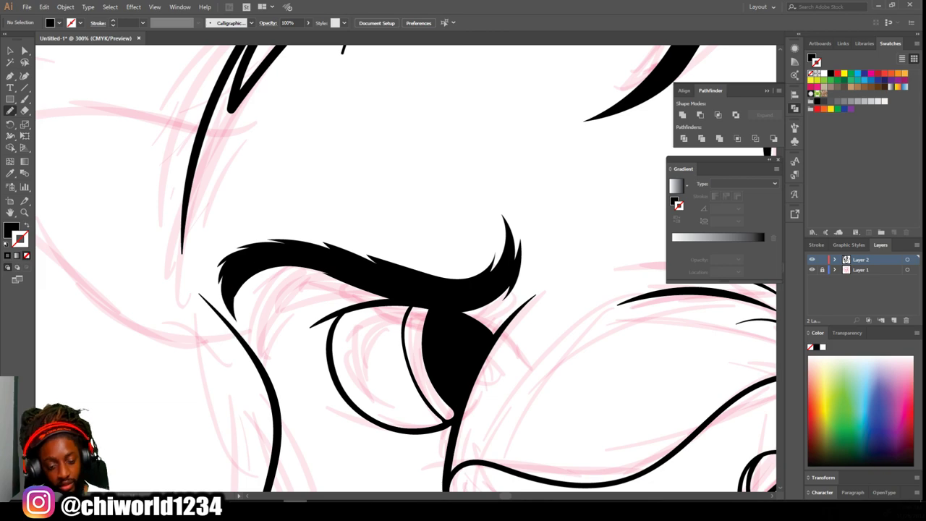
{"action": "key", "text": "ctrl+minus"}
{"action": "key", "text": "ctrl+minus"}
{"action": "key", "text": "ctrl+minus"}
{"action": "key", "text": "ctrl+plus"}
{"action": "key", "text": "ctrl+plus"}
{"action": "key", "text": "ctrl+plus"}
{"action": "key", "text": "ctrl+plus"}
{"action": "key", "text": "ctrl+plus"}
{"action": "key", "text": "ctrl+plus"}
{"action": "mouse_move", "coordinate": [445, 463]}
{"action": "left_mouse_down"}
{"action": "mouse_move", "coordinate": [384, 368]}
{"action": "mouse_move", "coordinate": [500, 204]}
{"action": "mouse_move", "coordinate": [434, 461]}
{"action": "left_mouse_up"}
Fill the left and right nostrils solid black
{"action": "key", "text": "ctrl+minus"}
{"action": "key", "text": "ctrl+minus"}
{"action": "key", "text": "ctrl+minus"}
{"action": "key", "text": "ctrl+minus"}
{"action": "key", "text": "ctrl+minus"}
{"action": "key", "text": "ctrl+minus"}
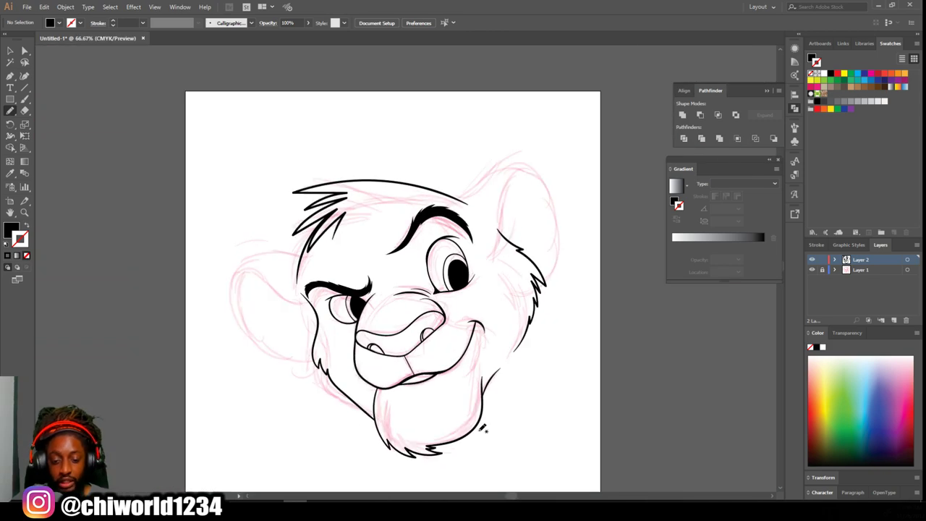
{"action": "key", "text": "ctrl+plus"}
{"action": "key", "text": "ctrl+plus"}
{"action": "key", "text": "ctrl+plus"}
{"action": "key", "text": "ctrl+plus"}
{"action": "key", "text": "ctrl+plus"}
{"action": "key", "text": "ctrl+plus"}
{"action": "left_click_drag", "start_coordinate": [289, 310], "coordinate": [413, 384]}
{"action": "key", "text": "ctrl+minus"}
{"action": "key", "text": "ctrl+minus"}
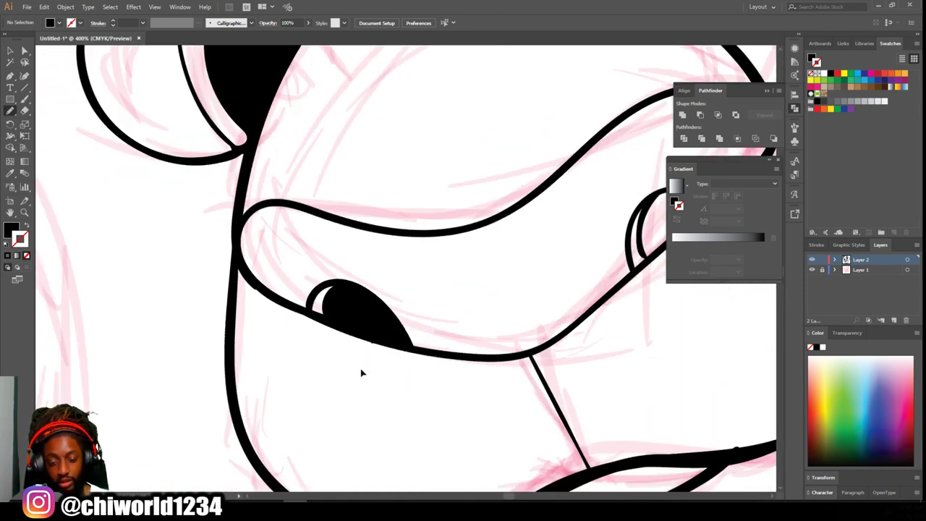
{"action": "key", "text": "ctrl+plus"}
{"action": "key", "text": "ctrl+plus"}
{"action": "left_click_drag", "start_coordinate": [478, 311], "coordinate": [444, 378]}
{"action": "key", "text": "ctrl+minus"}
{"action": "key", "text": "ctrl+minus"}
{"action": "key", "text": "ctrl+minus"}
{"action": "key", "text": "ctrl+plus"}
{"action": "key", "text": "ctrl+plus"}
Draw the right ear's outline with the brush and a short stroke ending the head line
{"action": "key", "text": "b"}
{"action": "scroll", "coordinate": [523, 227], "scroll_direction": "up", "scroll_amount": 3}
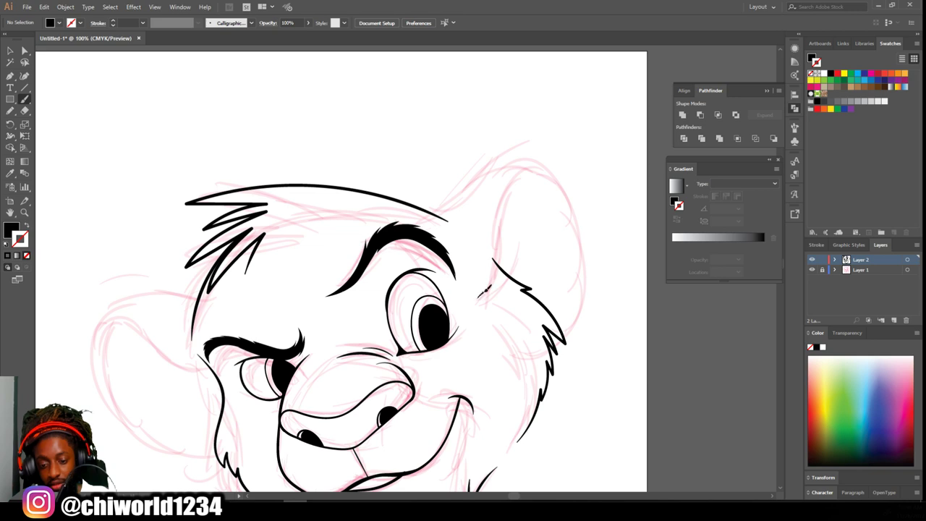
{"action": "left_click_drag", "start_coordinate": [499, 204], "coordinate": [548, 210]}
{"action": "key", "text": "ctrl+0"}
{"action": "scroll", "coordinate": [514, 227], "scroll_direction": "up", "scroll_amount": 3}
{"action": "mouse_move", "coordinate": [289, 269]}
{"action": "left_mouse_down"}
{"action": "mouse_move", "coordinate": [319, 265]}
{"action": "mouse_move", "coordinate": [498, 439]}
{"action": "left_mouse_up"}
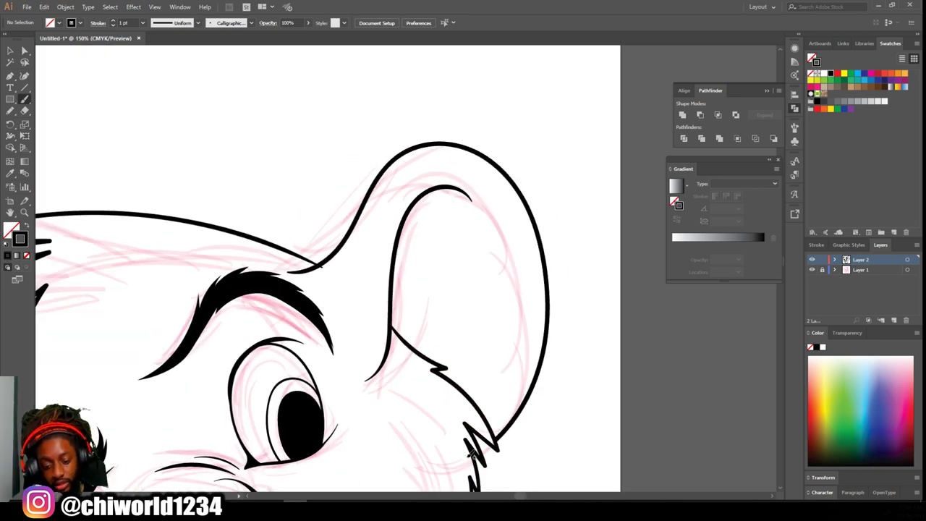
Draw the left ear's outer curve down the side and its top outline
{"action": "scroll", "coordinate": [487, 402], "scroll_direction": "down", "scroll_amount": 1}
{"action": "key", "text": "ctrl+0"}
{"action": "scroll", "coordinate": [427, 466], "scroll_direction": "up", "scroll_amount": 3}
{"action": "scroll", "coordinate": [354, 305], "scroll_direction": "up", "scroll_amount": 1}
{"action": "left_click_drag", "start_coordinate": [347, 306], "coordinate": [244, 318]}
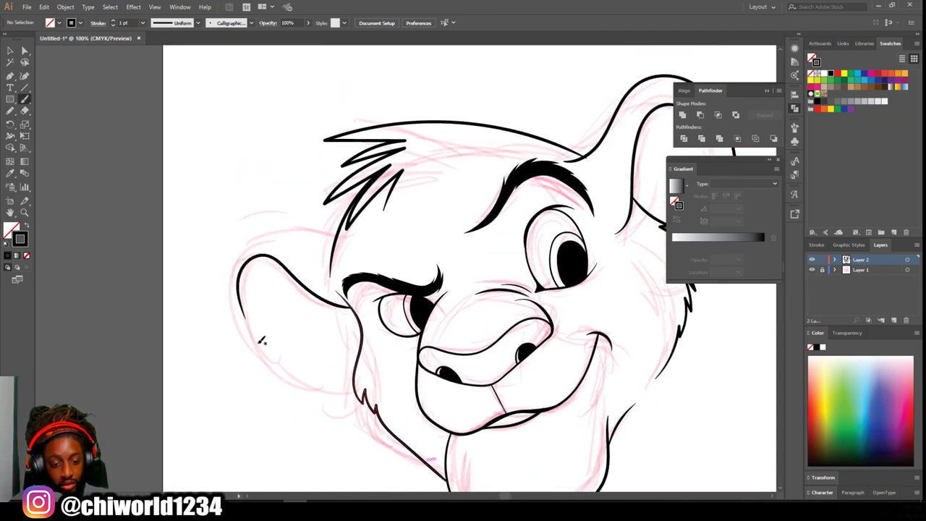
{"action": "left_click_drag", "start_coordinate": [230, 251], "coordinate": [332, 239]}
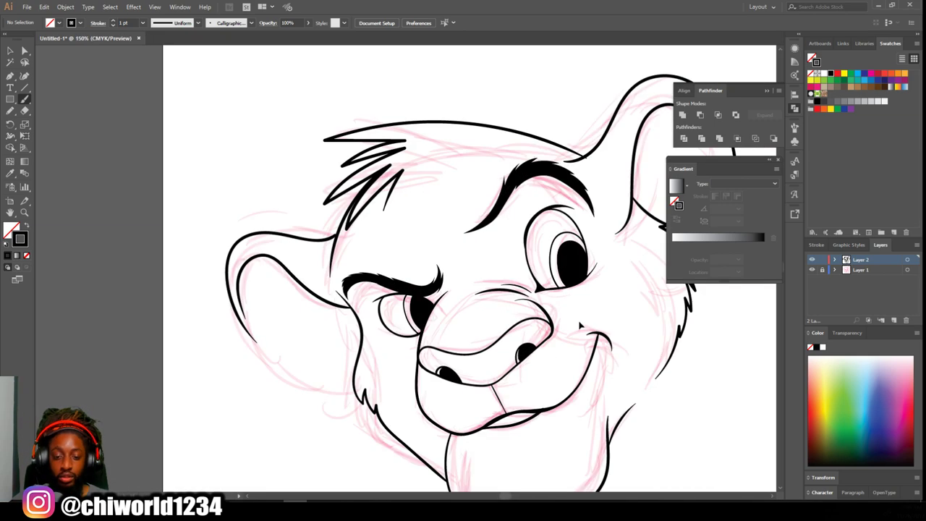
{"action": "scroll", "coordinate": [406, 209], "scroll_direction": "up", "scroll_amount": 2}
{"action": "scroll", "coordinate": [265, 254], "scroll_direction": "down", "scroll_amount": 5}
{"action": "left_click_drag", "start_coordinate": [70, 248], "coordinate": [273, 407]}
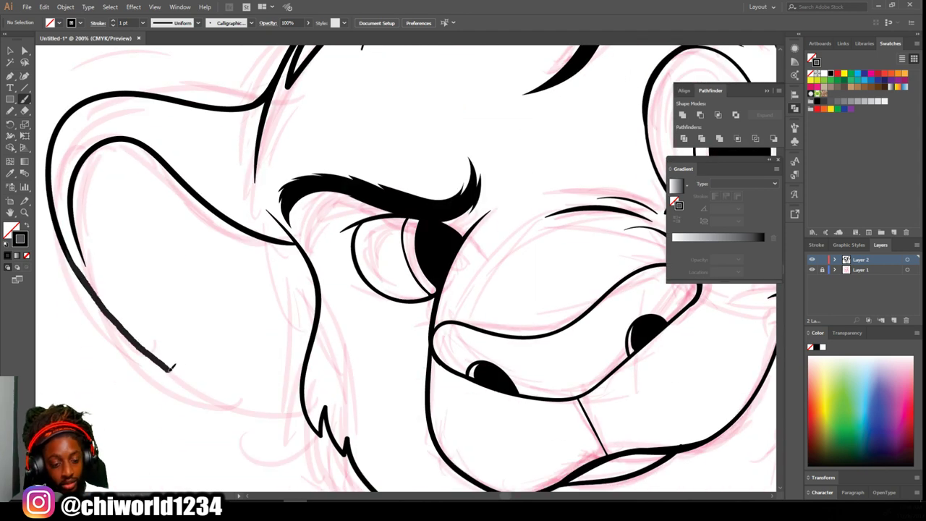
Add two fur lines inside the right ear and a short fur stroke on the left cheek
{"action": "key", "text": "ctrl+0"}
{"action": "scroll", "coordinate": [414, 478], "scroll_direction": "up", "scroll_amount": 3}
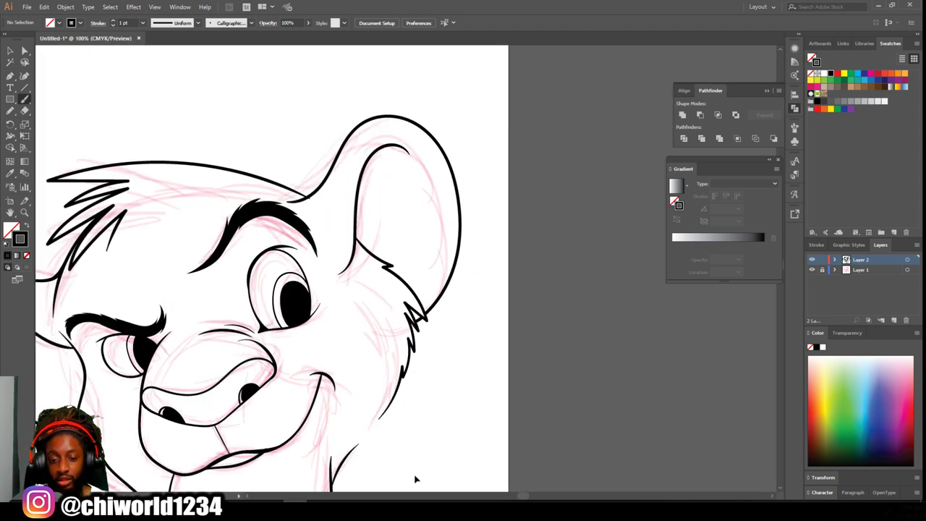
{"action": "scroll", "coordinate": [416, 476], "scroll_direction": "up", "scroll_amount": 2}
{"action": "left_click_drag", "start_coordinate": [311, 291], "coordinate": [391, 248]}
{"action": "left_click_drag", "start_coordinate": [330, 238], "coordinate": [412, 190]}
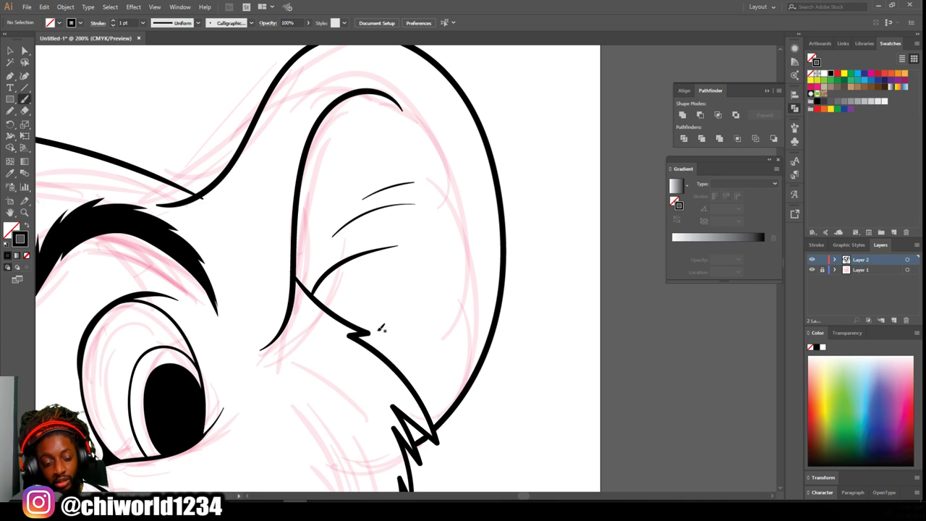
{"action": "scroll", "coordinate": [275, 475], "scroll_direction": "down", "scroll_amount": 3}
{"action": "scroll", "coordinate": [192, 340], "scroll_direction": "up", "scroll_amount": 2}
{"action": "left_click_drag", "start_coordinate": [302, 370], "coordinate": [242, 383]}
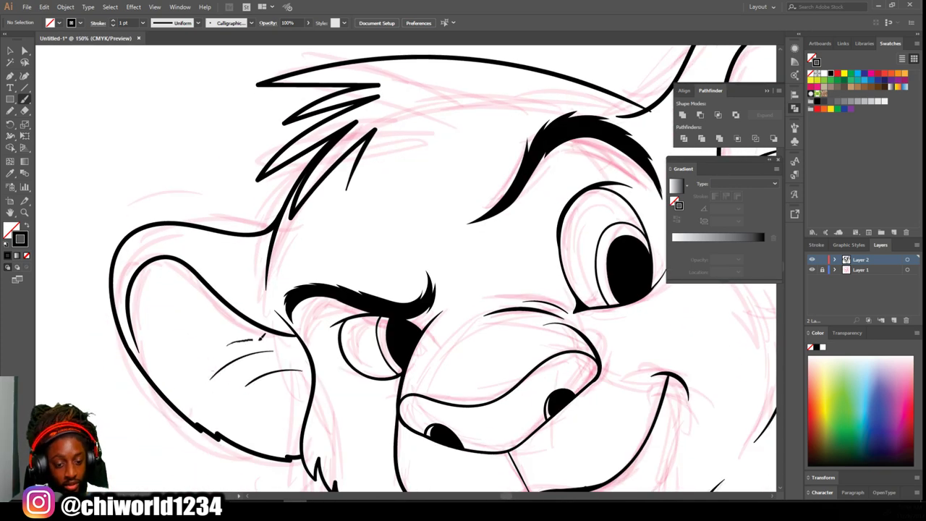
Switch to the Blob Brush and swap the fill and stroke colours
{"action": "scroll", "coordinate": [262, 337], "scroll_direction": "down", "scroll_amount": 2}
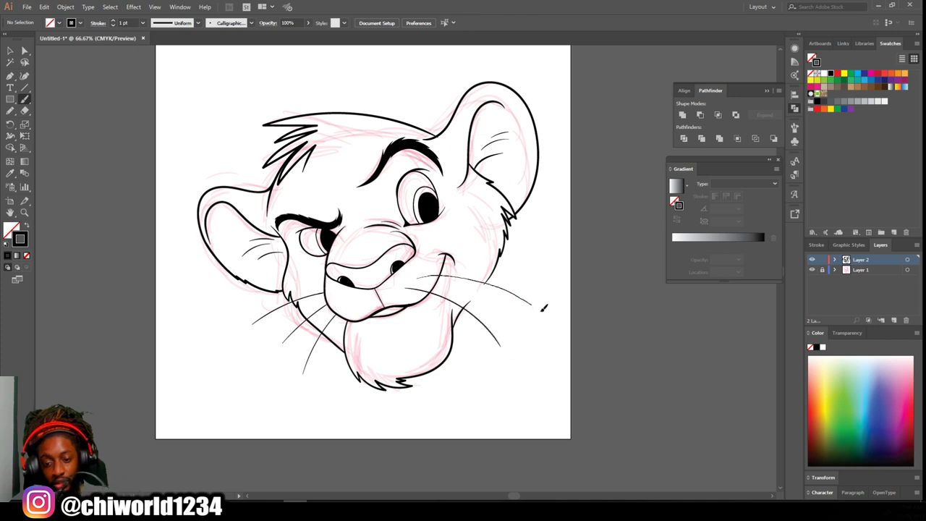
{"action": "scroll", "coordinate": [407, 467], "scroll_direction": "down", "scroll_amount": 2}
{"action": "scroll", "coordinate": [407, 467], "scroll_direction": "up", "scroll_amount": 3}
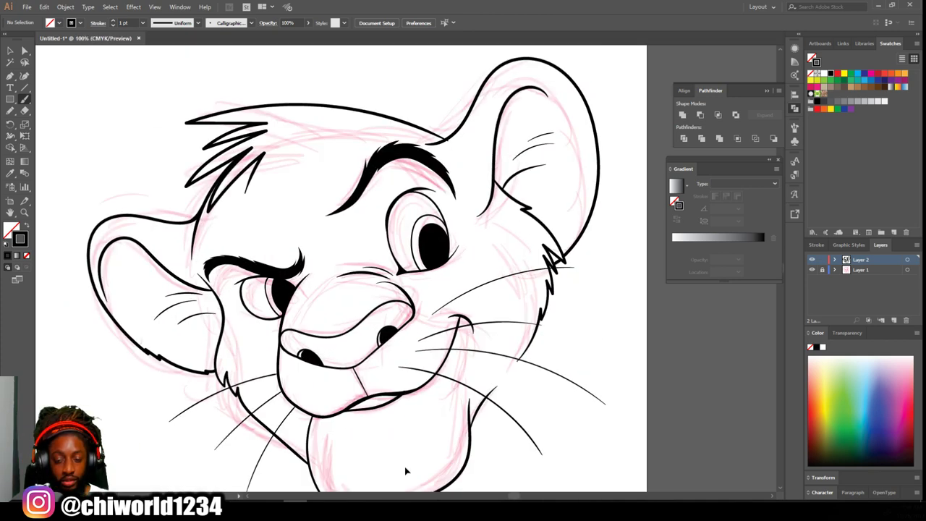
{"action": "key", "text": "shift+b"}
{"action": "key", "text": "shift+x"}
{"action": "scroll", "coordinate": [479, 360], "scroll_direction": "up", "scroll_amount": 1}
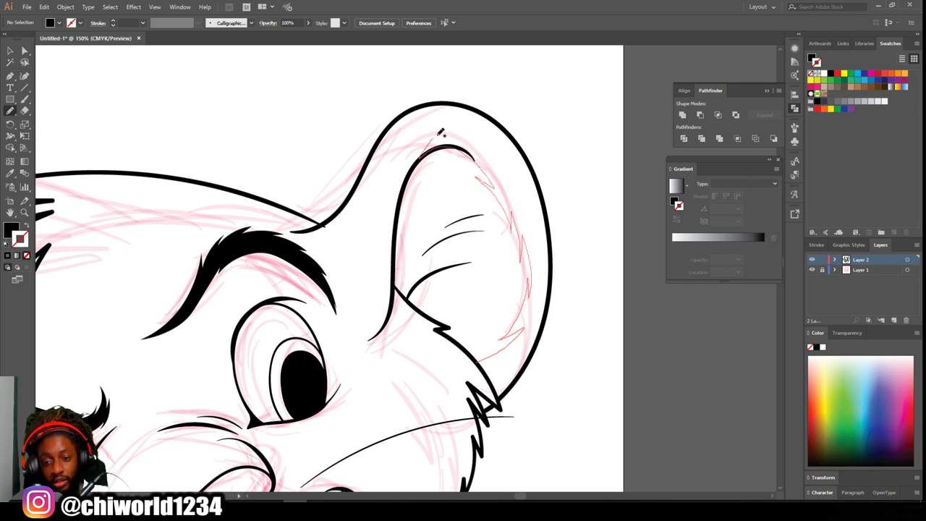
Shade the insides of the right and left ears thick black
{"action": "left_click_drag", "start_coordinate": [441, 132], "coordinate": [487, 408]}
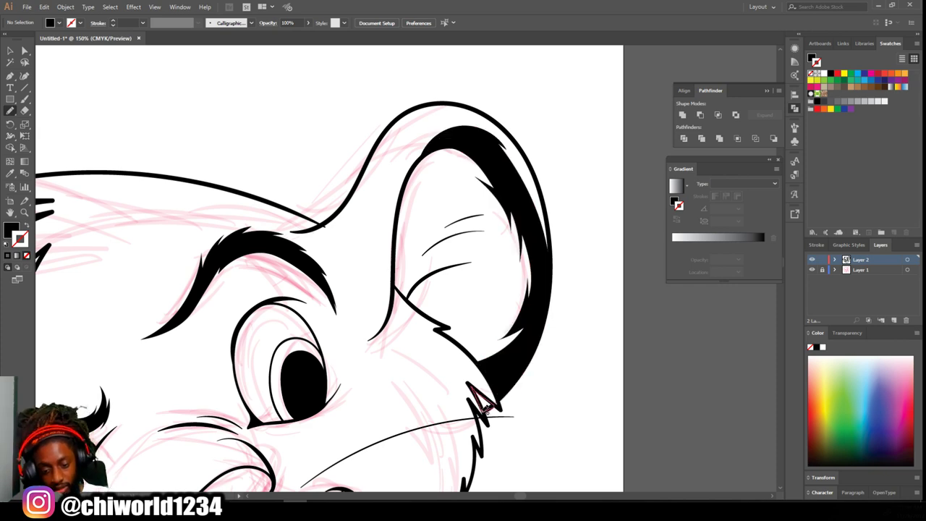
{"action": "scroll", "coordinate": [478, 405], "scroll_direction": "down", "scroll_amount": 3}
{"action": "scroll", "coordinate": [449, 462], "scroll_direction": "left", "scroll_amount": 3}
{"action": "scroll", "coordinate": [449, 462], "scroll_direction": "up", "scroll_amount": 4}
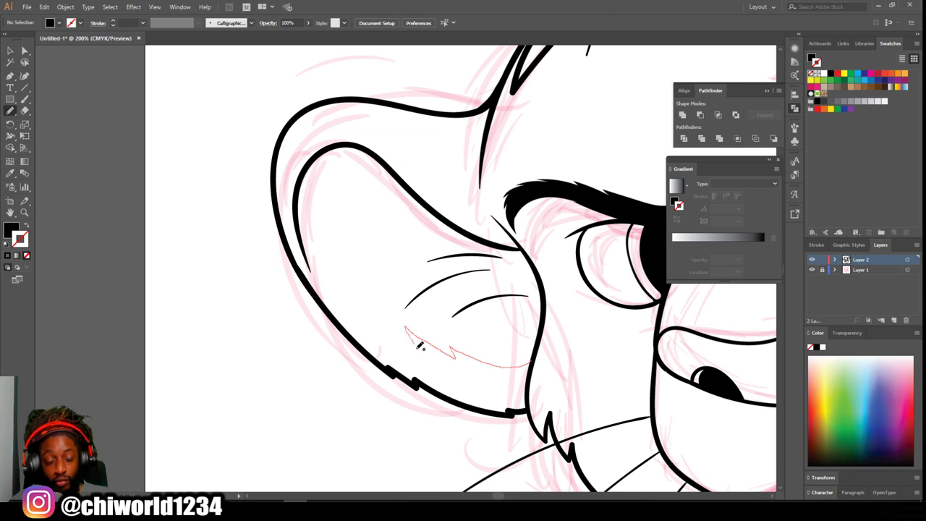
{"action": "left_click_drag", "start_coordinate": [419, 346], "coordinate": [526, 413]}
Thicken the lower lip with two black strokes
{"action": "key", "text": "ctrl+0"}
{"action": "scroll", "coordinate": [512, 434], "scroll_direction": "up", "scroll_amount": 5}
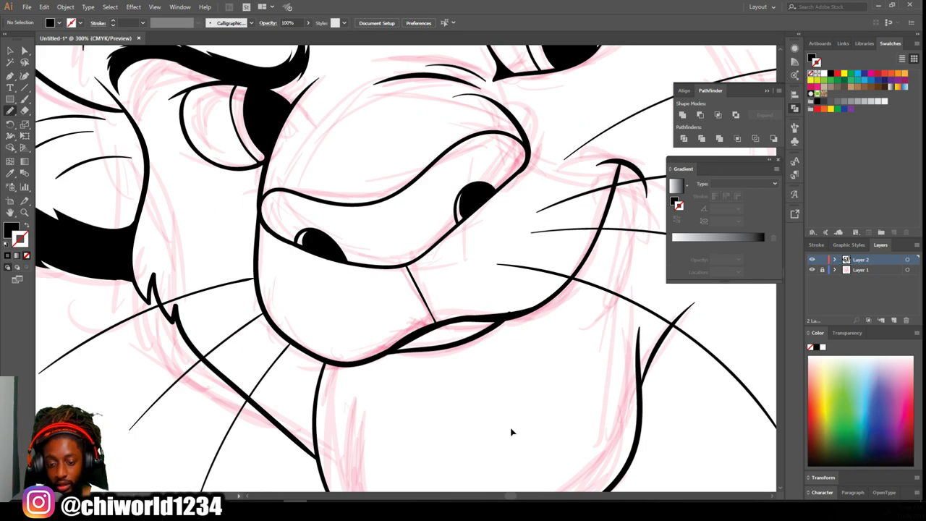
{"action": "scroll", "coordinate": [512, 432], "scroll_direction": "up", "scroll_amount": 2}
{"action": "left_click_drag", "start_coordinate": [497, 309], "coordinate": [322, 366]}
{"action": "left_click_drag", "start_coordinate": [411, 352], "coordinate": [323, 367]}
{"action": "scroll", "coordinate": [498, 424], "scroll_direction": "down", "scroll_amount": 5}
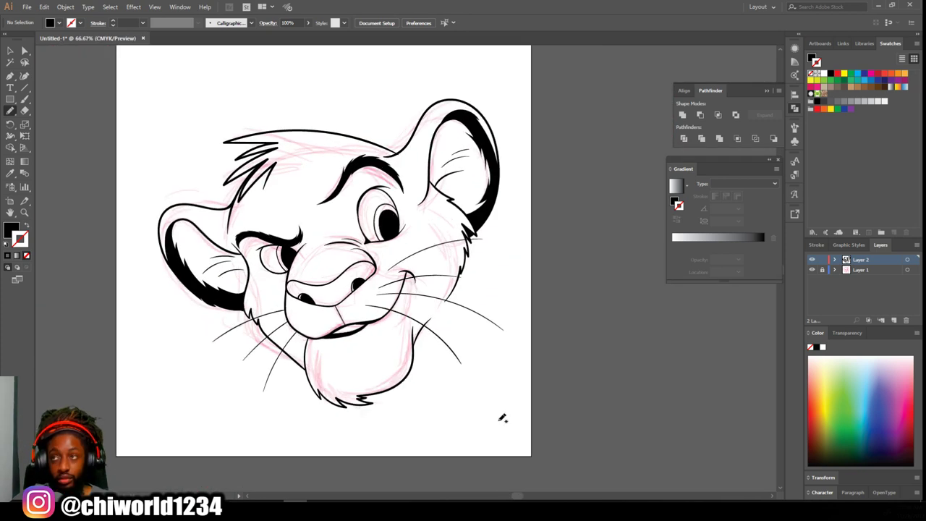
{"action": "scroll", "coordinate": [499, 424], "scroll_direction": "up", "scroll_amount": 3}
Draw the right cheek outline with the Paintbrush and hide the pink sketch layer
{"action": "key", "text": "b"}
{"action": "scroll", "coordinate": [497, 415], "scroll_direction": "down", "scroll_amount": 1}
{"action": "left_click_drag", "start_coordinate": [516, 161], "coordinate": [409, 329]}
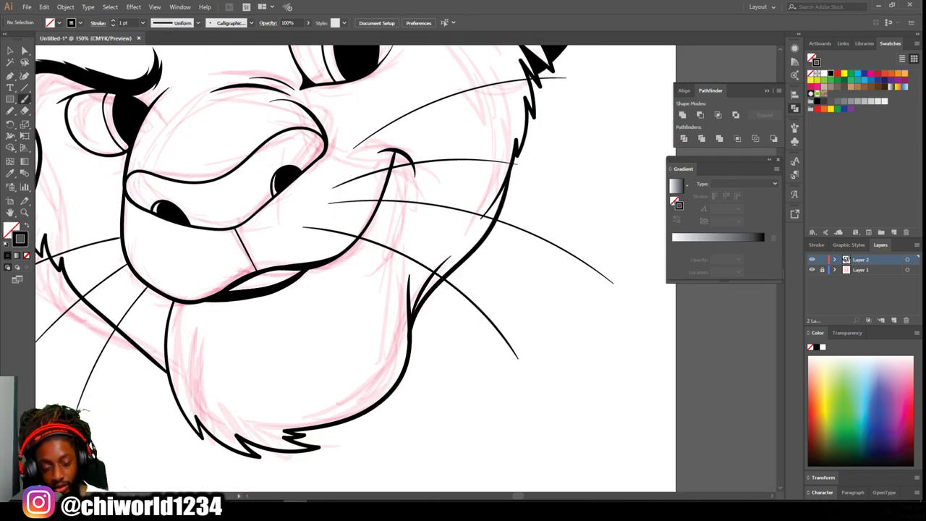
{"action": "scroll", "coordinate": [399, 466], "scroll_direction": "down", "scroll_amount": 4}
{"action": "scroll", "coordinate": [683, 346], "scroll_direction": "up", "scroll_amount": 2}
{"action": "left_click", "coordinate": [811, 270]}
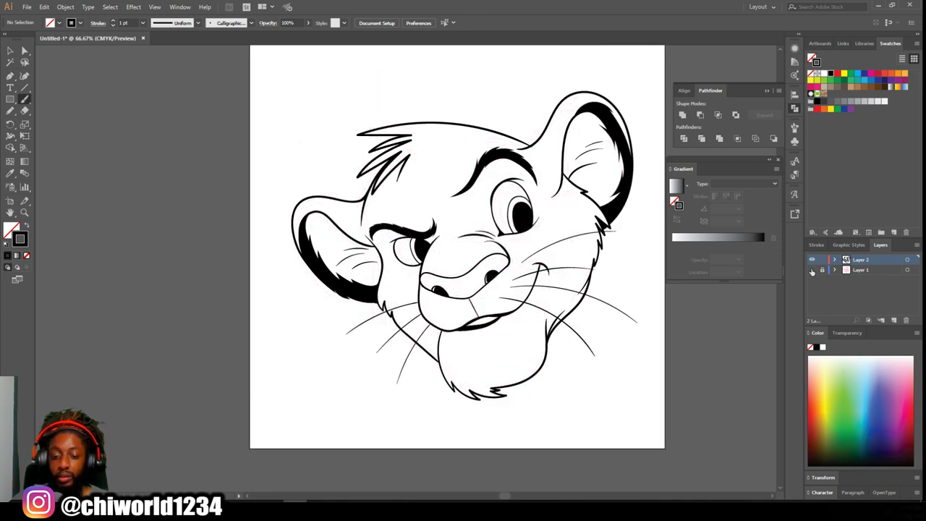
Create a new layer and move it below the line-art layer
{"action": "scroll", "coordinate": [607, 344], "scroll_direction": "down", "scroll_amount": 1}
{"action": "scroll", "coordinate": [595, 350], "scroll_direction": "down", "scroll_amount": 1}
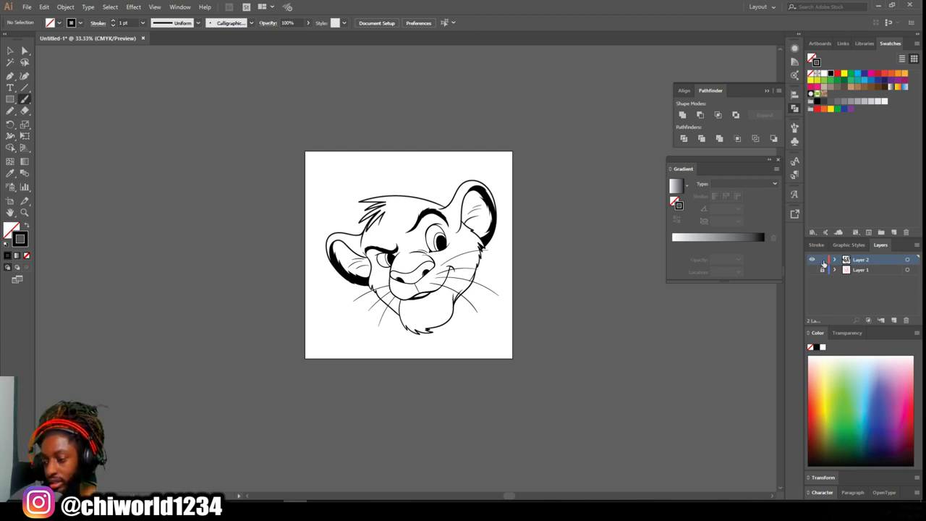
{"action": "left_click", "coordinate": [895, 321]}
{"action": "left_click_drag", "start_coordinate": [876, 262], "coordinate": [872, 274]}
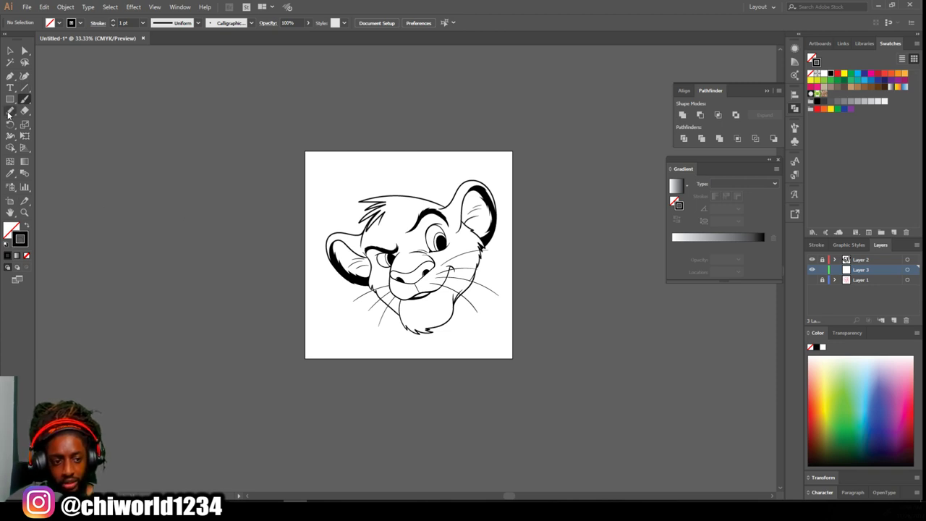
Set the fill colour to orange FF9B40 in the Color Picker
{"action": "left_click", "coordinate": [26, 227]}
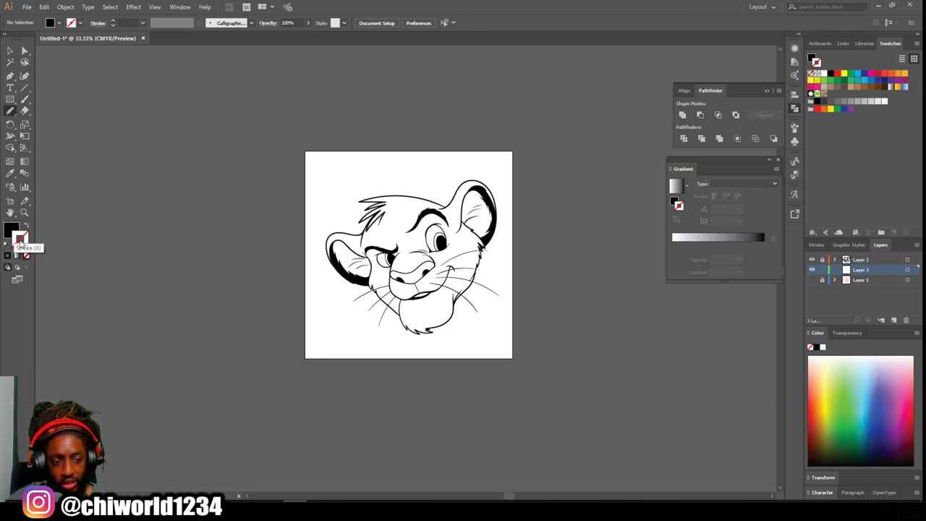
{"action": "double_click", "coordinate": [10, 231]}
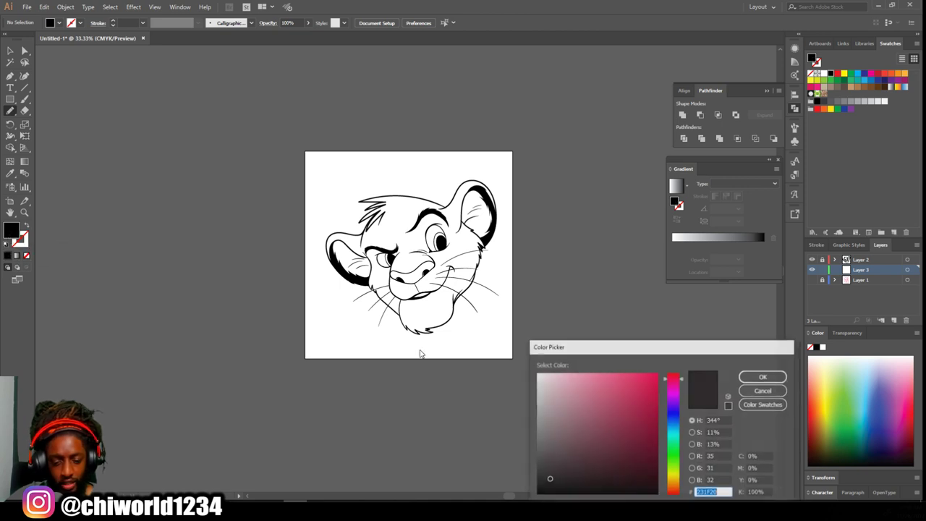
{"action": "left_click_drag", "start_coordinate": [673, 470], "coordinate": [678, 489]}
{"action": "mouse_move", "coordinate": [598, 445]}
{"action": "left_mouse_down"}
{"action": "mouse_move", "coordinate": [606, 384]}
{"action": "mouse_move", "coordinate": [621, 364]}
{"action": "left_mouse_up"}
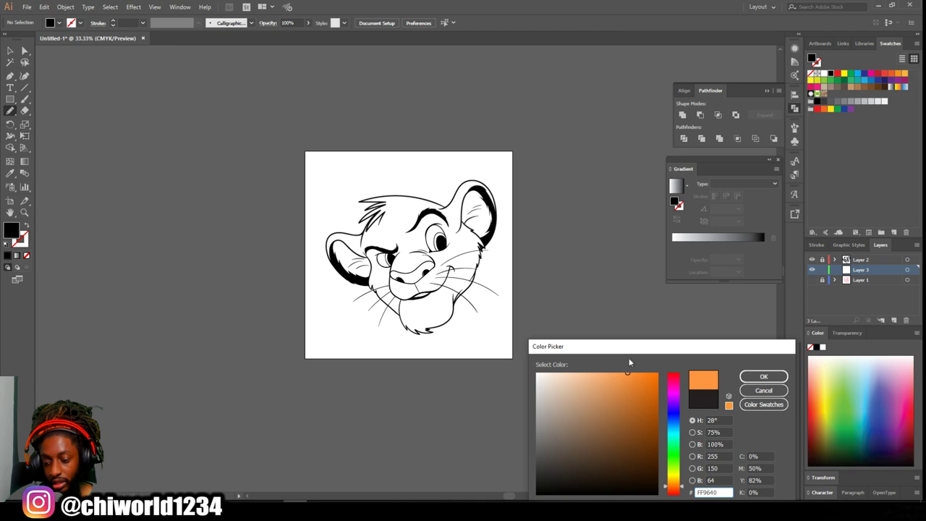
{"action": "left_click_drag", "start_coordinate": [676, 472], "coordinate": [677, 490]}
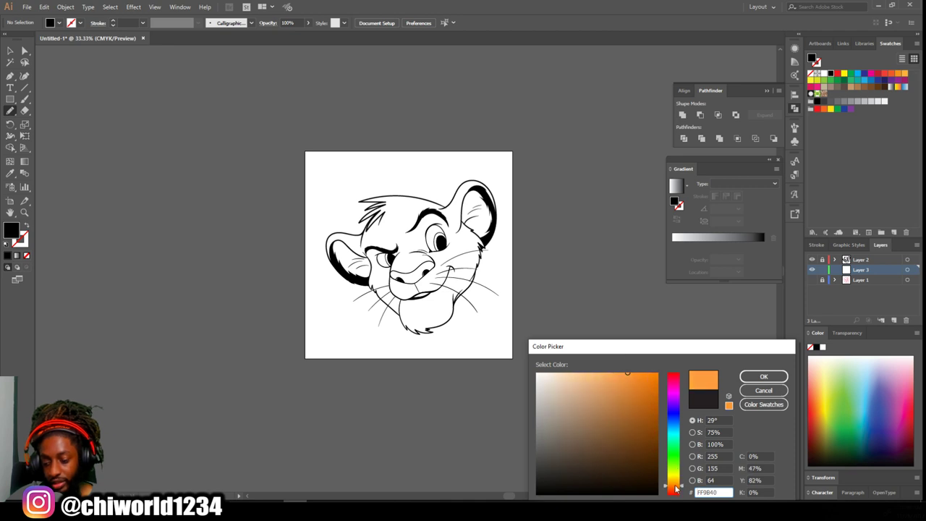
{"action": "left_click", "coordinate": [756, 378]}
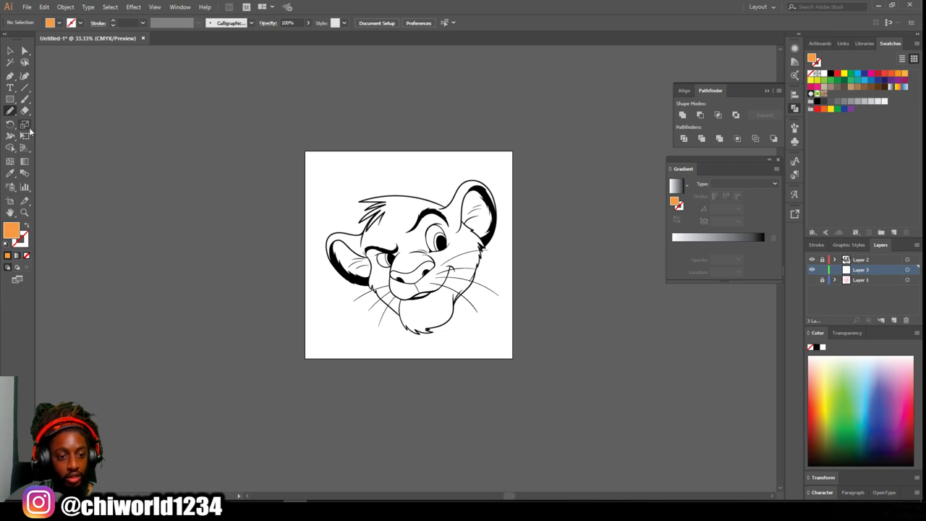
Paint orange fill over the face, extending along its bottom and right side
{"action": "scroll", "coordinate": [514, 290], "scroll_direction": "up", "scroll_amount": 1}
{"action": "scroll", "coordinate": [514, 290], "scroll_direction": "up", "scroll_amount": 1}
{"action": "key", "text": "ctrl+plus"}
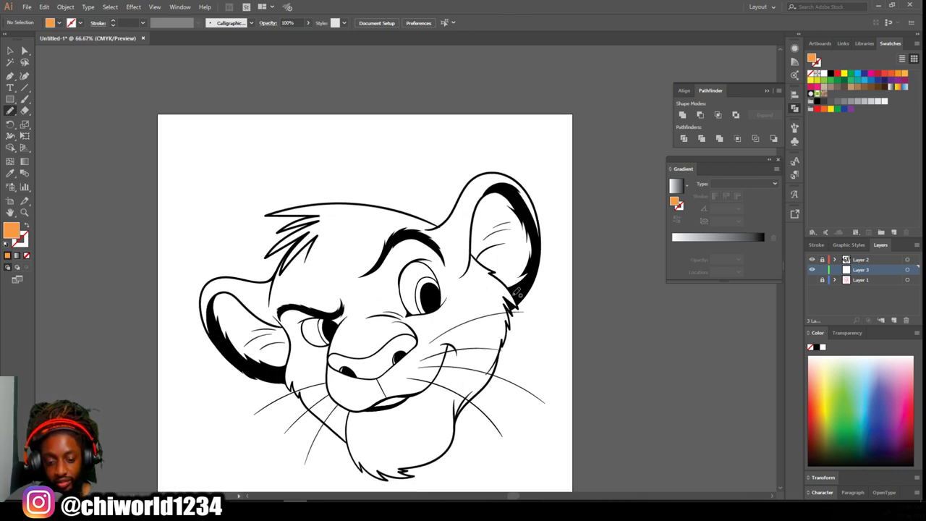
{"action": "scroll", "coordinate": [516, 291], "scroll_direction": "down", "scroll_amount": 2}
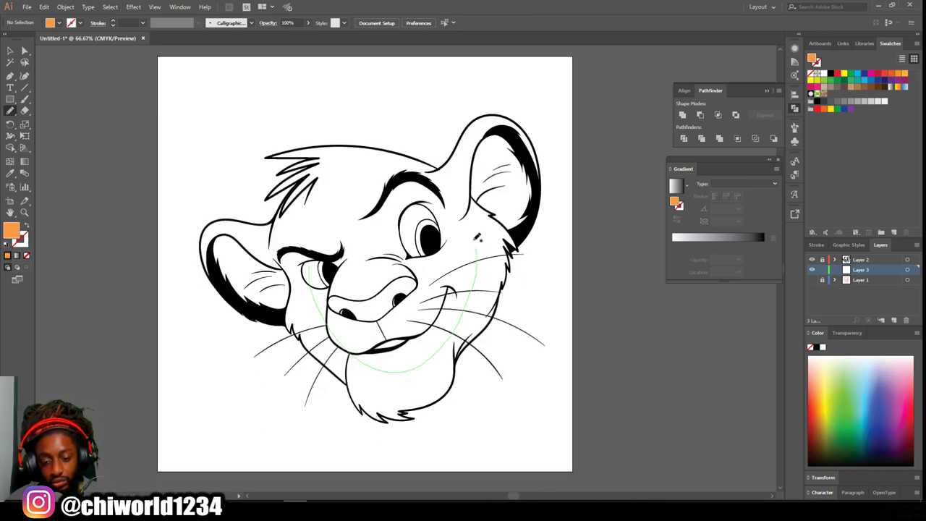
{"action": "left_click_drag", "start_coordinate": [444, 194], "coordinate": [315, 255]}
{"action": "left_click_drag", "start_coordinate": [354, 370], "coordinate": [353, 377]}
Paint orange along and up the left ear
{"action": "key", "text": "ctrl+plus"}
{"action": "key", "text": "ctrl+plus"}
{"action": "scroll", "coordinate": [441, 264], "scroll_direction": "left", "scroll_amount": 5}
{"action": "left_click_drag", "start_coordinate": [492, 391], "coordinate": [217, 322]}
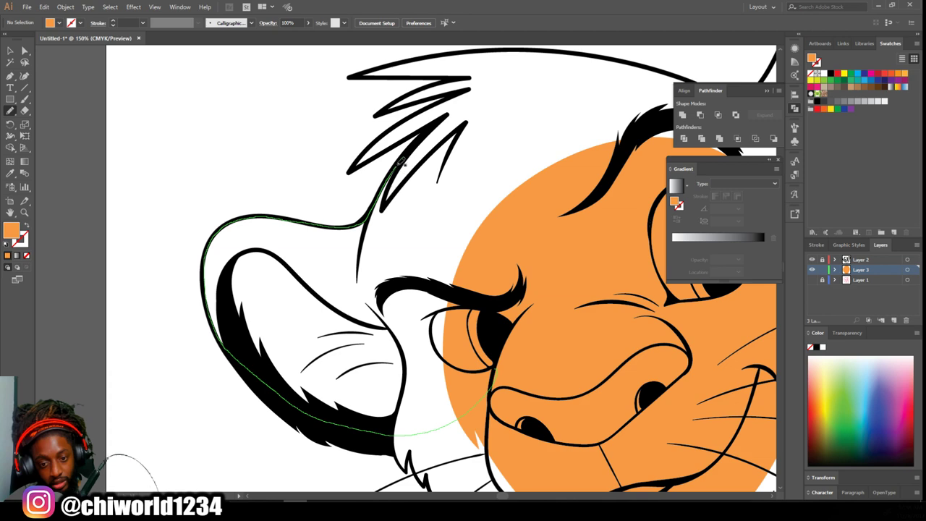
{"action": "left_click_drag", "start_coordinate": [227, 228], "coordinate": [441, 122]}
Fill the hair tuft spikes and the top of the head orange
{"action": "key", "text": "ctrl+plus"}
{"action": "key", "text": "ctrl+plus"}
{"action": "key", "text": "ctrl+plus"}
{"action": "left_click_drag", "start_coordinate": [510, 355], "coordinate": [403, 273]}
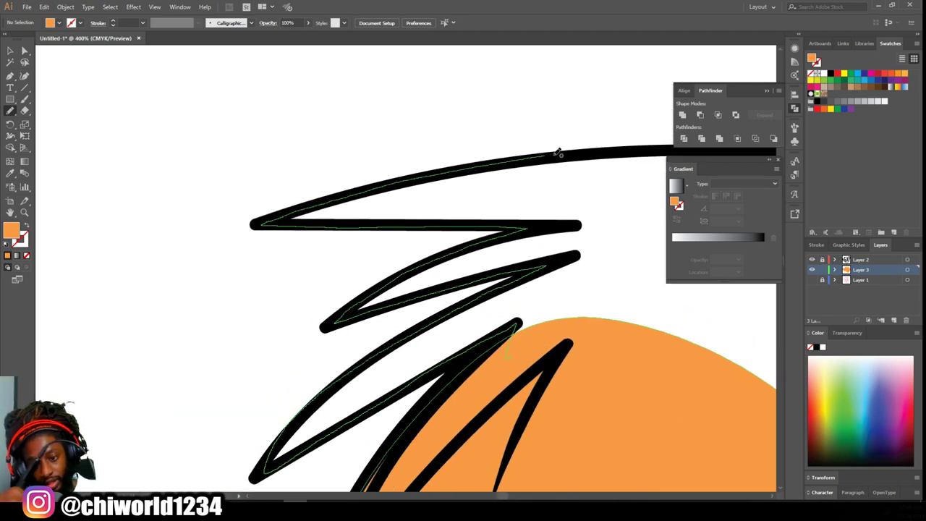
{"action": "left_click_drag", "start_coordinate": [403, 273], "coordinate": [651, 153]}
{"action": "key", "text": "ctrl+minus"}
{"action": "key", "text": "ctrl+minus"}
{"action": "key", "text": "ctrl+minus"}
{"action": "key", "text": "ctrl+plus"}
{"action": "key", "text": "ctrl+plus"}
{"action": "key", "text": "ctrl+plus"}
{"action": "left_click_drag", "start_coordinate": [100, 210], "coordinate": [223, 411]}
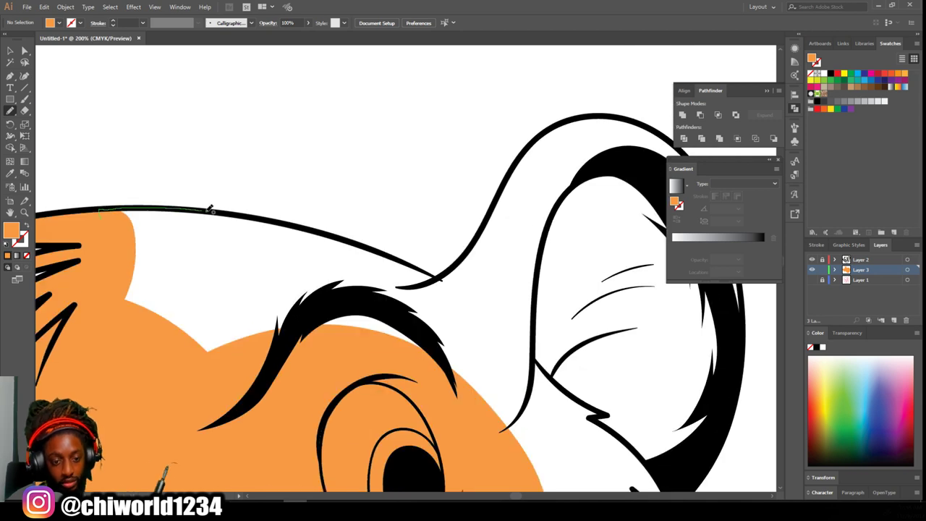
Fill the inner ear area and around the ear's left outline orange
{"action": "key", "text": "ctrl+minus"}
{"action": "left_click_drag", "start_coordinate": [507, 210], "coordinate": [550, 449]}
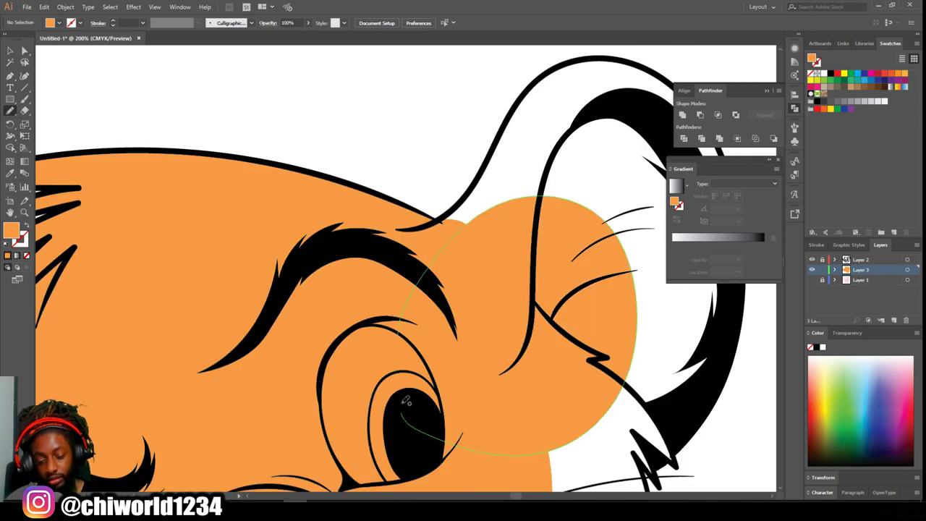
{"action": "key", "text": "ctrl+minus"}
{"action": "key", "text": "ctrl+minus"}
{"action": "key", "text": "ctrl+plus"}
{"action": "key", "text": "ctrl+plus"}
{"action": "key", "text": "ctrl+plus"}
{"action": "left_click_drag", "start_coordinate": [266, 271], "coordinate": [352, 143]}
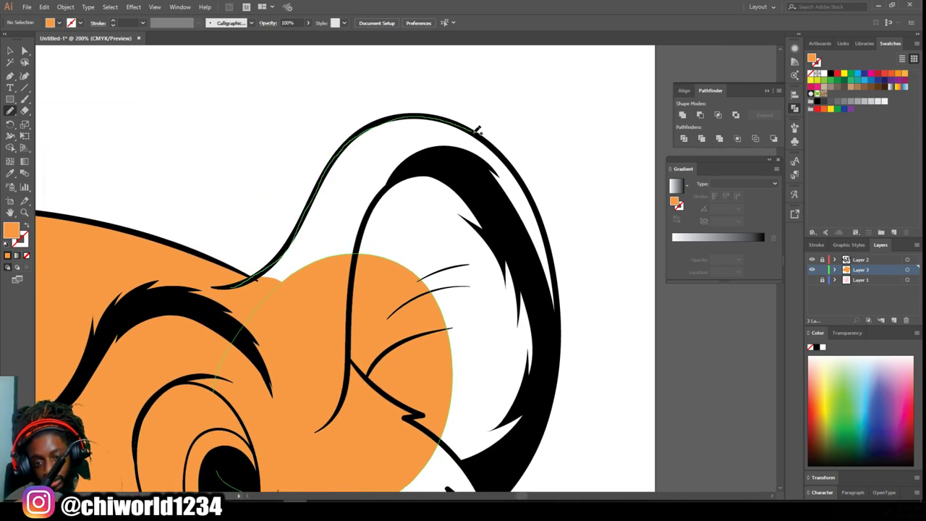
{"action": "left_click_drag", "start_coordinate": [552, 238], "coordinate": [463, 470]}
Paint orange down the chin edge
{"action": "scroll", "coordinate": [326, 289], "scroll_direction": "down", "scroll_amount": 5}
{"action": "key", "text": "ctrl+minus"}
{"action": "key", "text": "ctrl+minus"}
{"action": "key", "text": "ctrl+minus"}
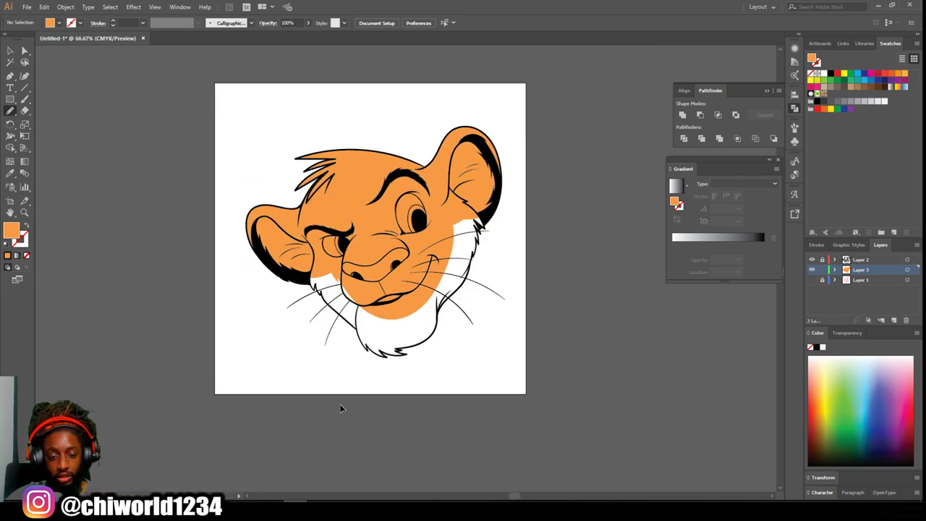
{"action": "key", "text": "ctrl+plus"}
{"action": "key", "text": "ctrl+plus"}
{"action": "key", "text": "ctrl+plus"}
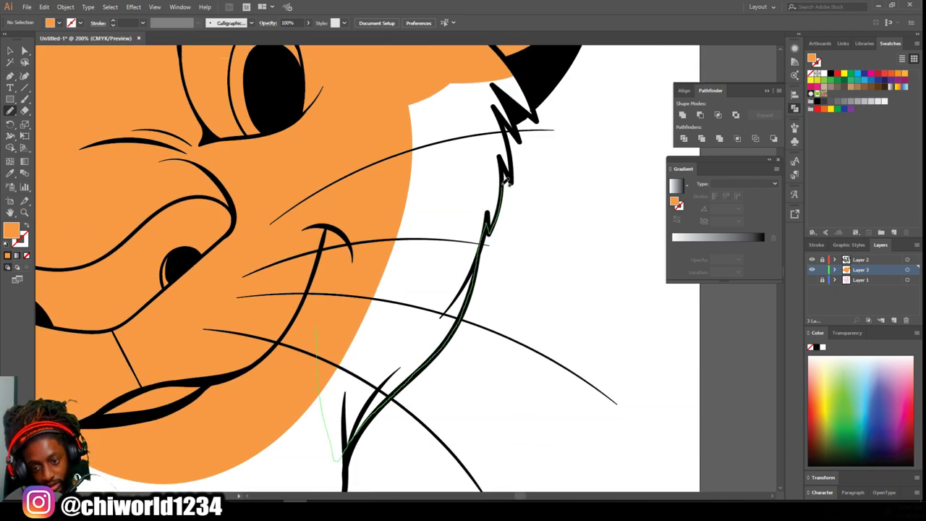
{"action": "key", "text": "ctrl+minus"}
{"action": "key", "text": "ctrl+minus"}
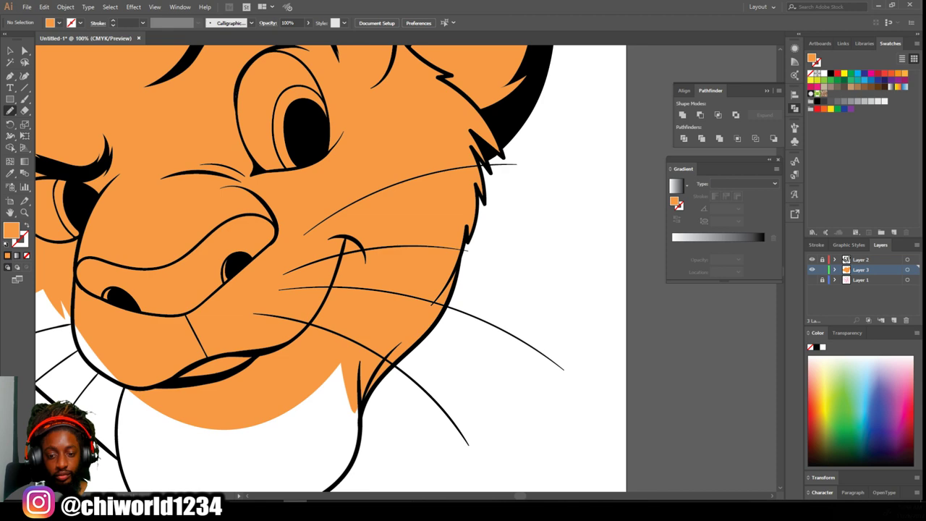
{"action": "key", "text": "ctrl+plus"}
{"action": "key", "text": "ctrl+plus"}
{"action": "left_click_drag", "start_coordinate": [518, 262], "coordinate": [506, 416]}
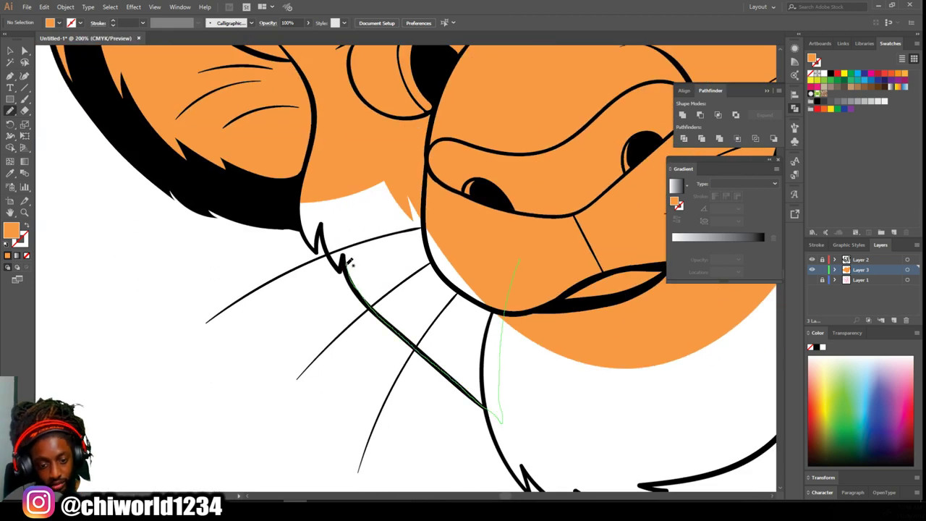
Fill the white chest fur and its remaining gaps orange
{"action": "key", "text": "ctrl+minus"}
{"action": "key", "text": "ctrl+minus"}
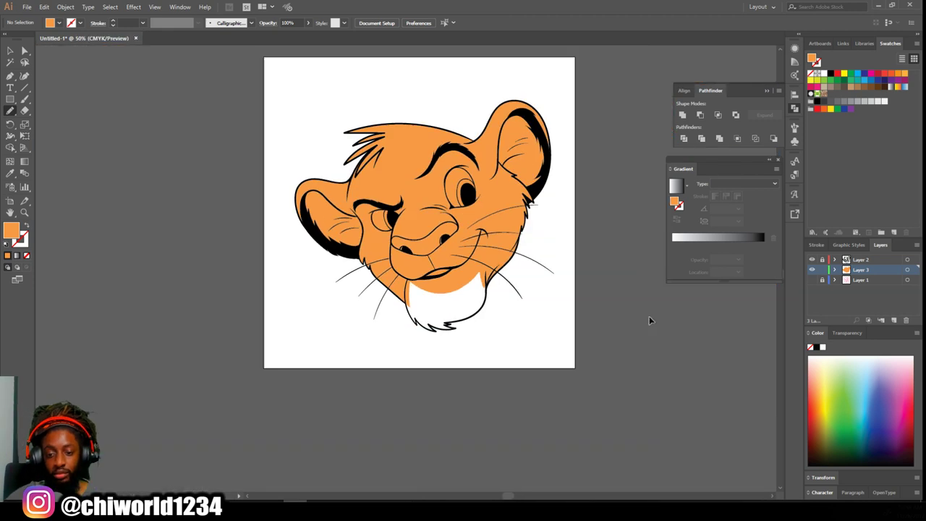
{"action": "key", "text": "ctrl+plus"}
{"action": "key", "text": "ctrl+plus"}
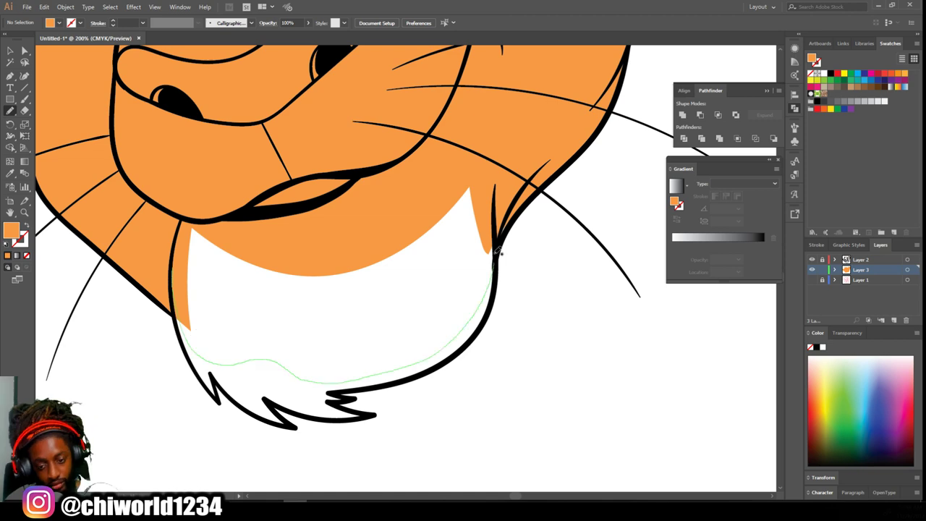
{"action": "left_click_drag", "start_coordinate": [176, 266], "coordinate": [504, 241]}
{"action": "key", "text": "ctrl+plus"}
{"action": "key", "text": "ctrl+plus"}
{"action": "left_click_drag", "start_coordinate": [104, 210], "coordinate": [142, 322]}
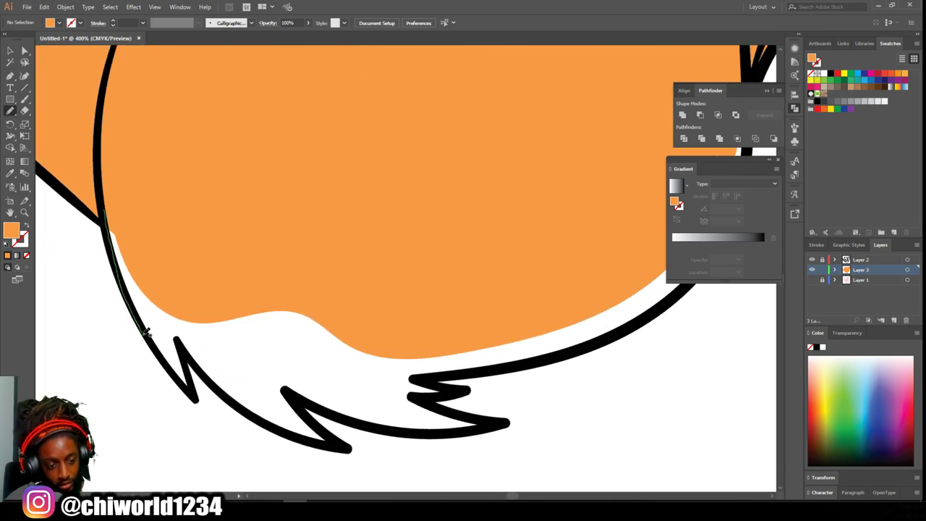
{"action": "left_click_drag", "start_coordinate": [345, 446], "coordinate": [438, 428]}
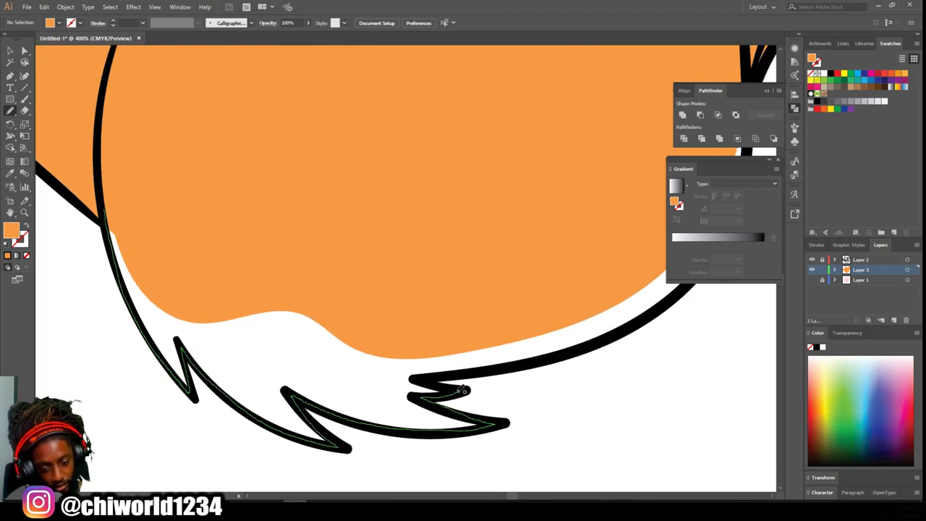
{"action": "left_click_drag", "start_coordinate": [464, 391], "coordinate": [507, 416]}
{"action": "key", "text": "ctrl+minus"}
{"action": "left_click_drag", "start_coordinate": [451, 314], "coordinate": [310, 396]}
Add a new layer for the eye colours
{"action": "key", "text": "ctrl+minus"}
{"action": "key", "text": "ctrl+minus"}
{"action": "key", "text": "ctrl+minus"}
{"action": "key", "text": "ctrl+plus"}
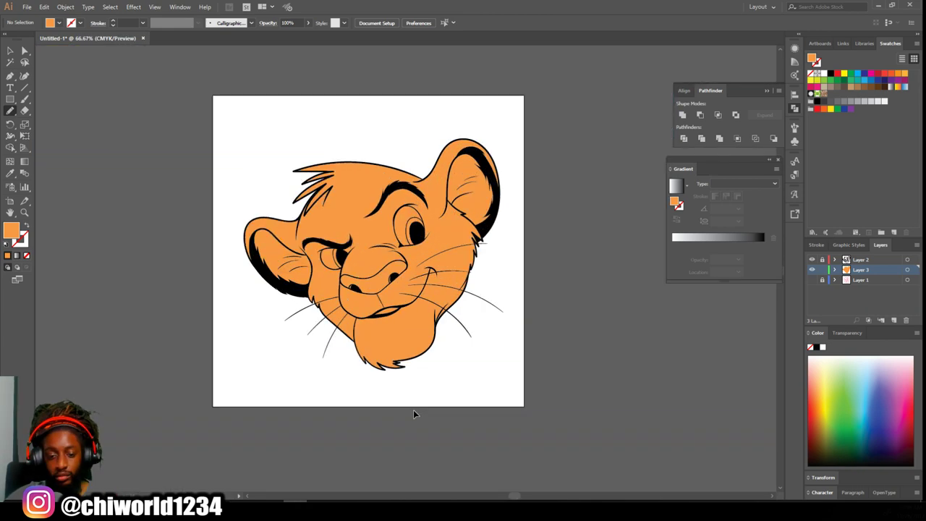
{"action": "key", "text": "ctrl+plus"}
{"action": "key", "text": "ctrl+l"}
Set the fill colour to yellow in the Color Picker
{"action": "double_click", "coordinate": [10, 230]}
{"action": "left_click", "coordinate": [678, 484]}
{"action": "left_click_drag", "start_coordinate": [679, 483], "coordinate": [679, 479]}
{"action": "key", "text": "Return"}
Paint yellow Blob Brush fills over both of the cub's eyes
{"action": "key", "text": "ctrl+plus"}
{"action": "key", "text": "ctrl+plus"}
{"action": "key", "text": "ctrl+plus"}
{"action": "key", "text": "ctrl+plus"}
{"action": "left_click_drag", "start_coordinate": [445, 130], "coordinate": [302, 254]}
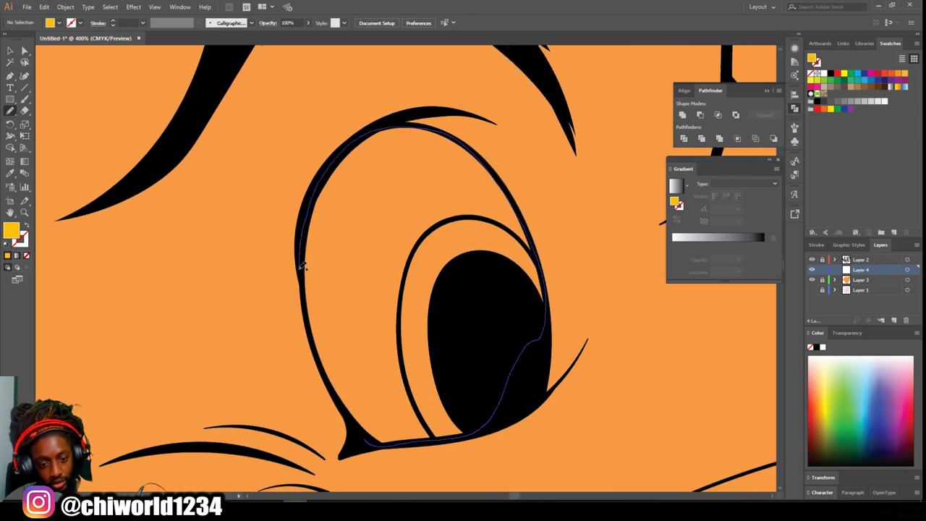
{"action": "scroll", "coordinate": [405, 452], "scroll_direction": "down", "scroll_amount": 5}
{"action": "scroll", "coordinate": [477, 277], "scroll_direction": "up", "scroll_amount": 5}
{"action": "left_click_drag", "start_coordinate": [505, 283], "coordinate": [477, 277]}
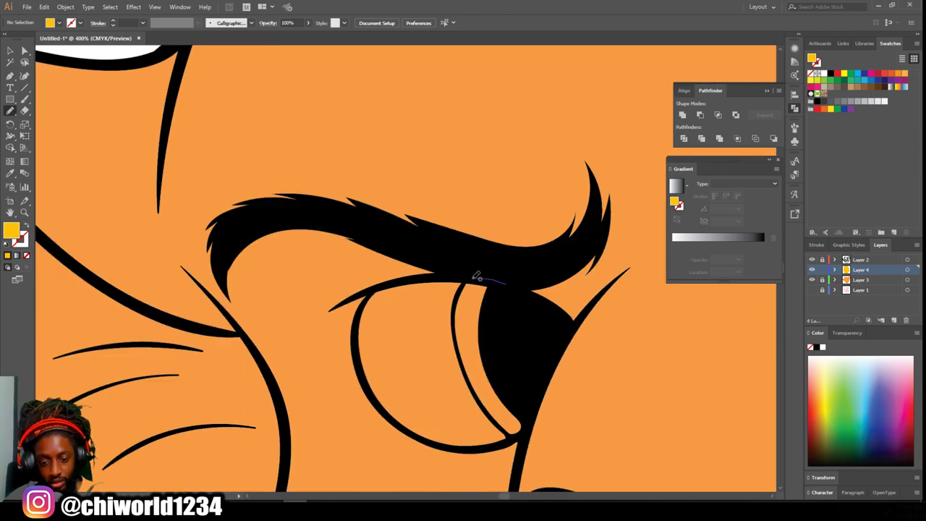
{"action": "left_click_drag", "start_coordinate": [486, 448], "coordinate": [515, 435]}
{"action": "scroll", "coordinate": [575, 361], "scroll_direction": "down", "scroll_amount": 5}
{"action": "scroll", "coordinate": [579, 337], "scroll_direction": "up", "scroll_amount": 3}
{"action": "scroll", "coordinate": [580, 340], "scroll_direction": "up", "scroll_amount": 2}
{"action": "scroll", "coordinate": [580, 340], "scroll_direction": "down", "scroll_amount": 2}
Choose a red-pink fill (FF0013) for the nose
{"action": "key", "text": "i"}
{"action": "double_click", "coordinate": [10, 230]}
{"action": "left_click_drag", "start_coordinate": [612, 376], "coordinate": [618, 357]}
{"action": "left_click", "coordinate": [760, 376]}
Paint the cub's nose pink with the Blob Brush
{"action": "key", "text": "n"}
{"action": "left_click_drag", "start_coordinate": [224, 288], "coordinate": [321, 335]}
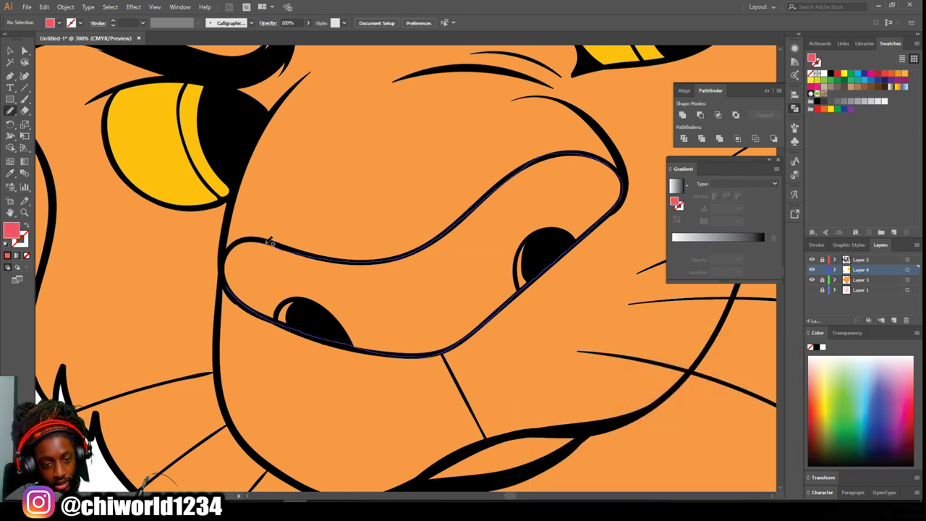
{"action": "left_click_drag", "start_coordinate": [405, 252], "coordinate": [226, 288]}
{"action": "scroll", "coordinate": [458, 396], "scroll_direction": "down", "scroll_amount": 5}
{"action": "scroll", "coordinate": [458, 397], "scroll_direction": "up", "scroll_amount": 5}
Fill the inside of the mouth with a lighter pink
{"action": "double_click", "coordinate": [11, 230]}
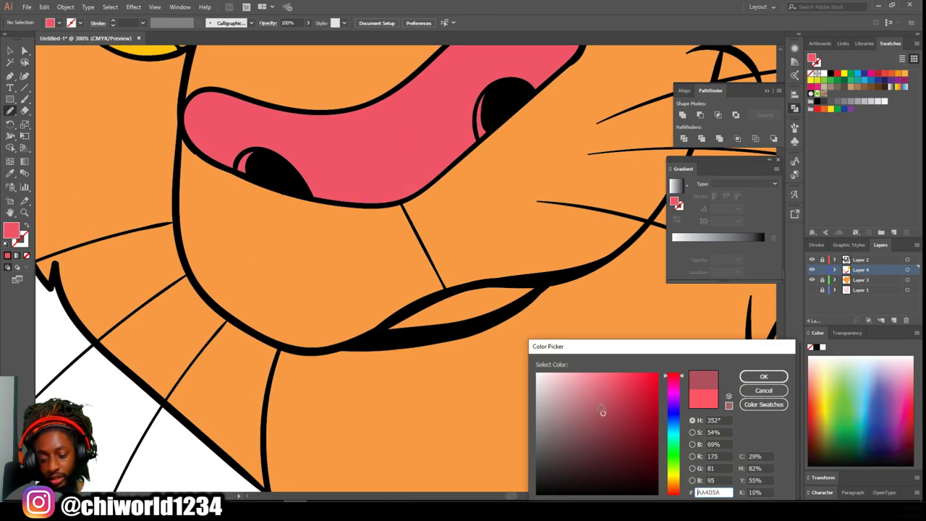
{"action": "left_click", "coordinate": [765, 377]}
{"action": "left_click_drag", "start_coordinate": [383, 334], "coordinate": [510, 311]}
{"action": "scroll", "coordinate": [520, 363], "scroll_direction": "down", "scroll_amount": 3}
{"action": "scroll", "coordinate": [520, 376], "scroll_direction": "down", "scroll_amount": 2}
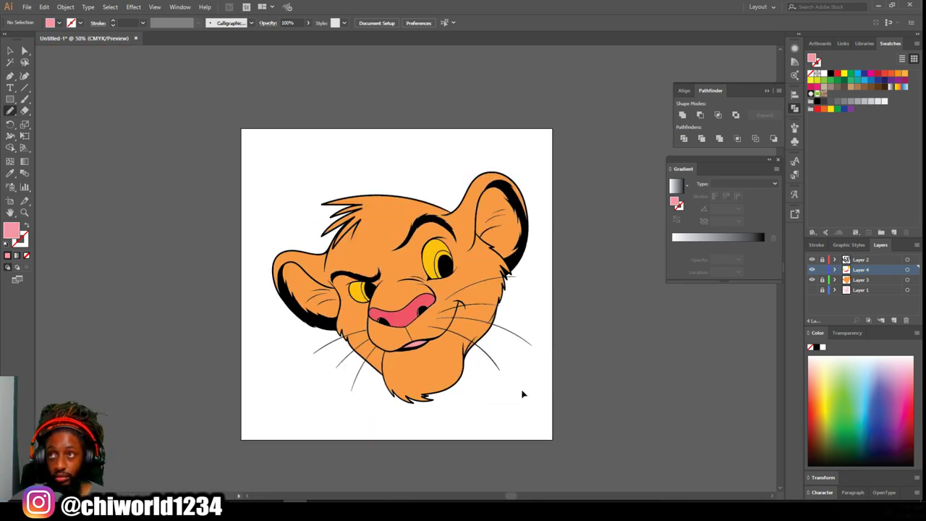
Select the orange fur layer and add a new layer above it
{"action": "key", "text": "ctrl+equal"}
{"action": "left_click", "coordinate": [861, 280]}
{"action": "left_click", "coordinate": [894, 319]}
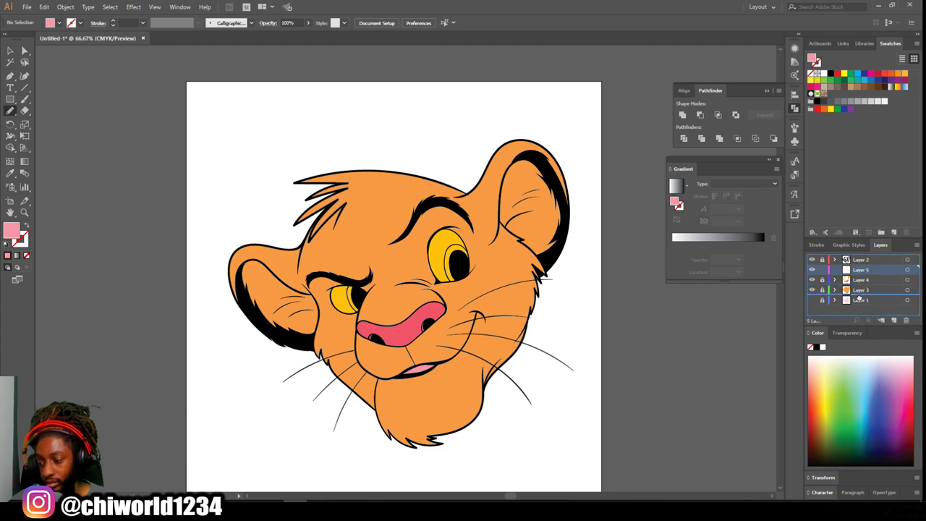
Set the fill to a light peach colour
{"action": "scroll", "coordinate": [632, 275], "scroll_direction": "down", "scroll_amount": 1}
{"action": "scroll", "coordinate": [604, 260], "scroll_direction": "up", "scroll_amount": 2}
{"action": "double_click", "coordinate": [10, 230]}
{"action": "left_click", "coordinate": [595, 370]}
{"action": "left_click", "coordinate": [761, 376]}
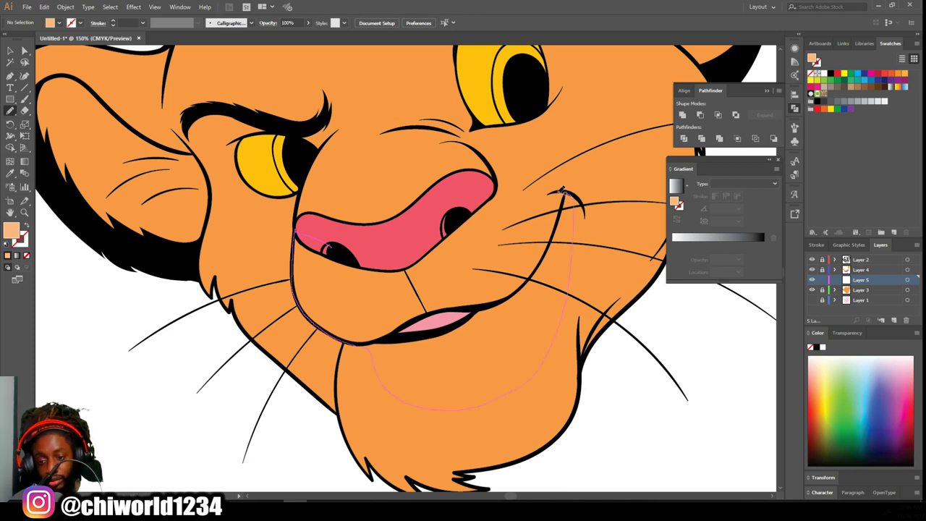
Fill the muzzle and chin with light peach
{"action": "scroll", "coordinate": [353, 240], "scroll_direction": "down", "scroll_amount": 3}
{"action": "scroll", "coordinate": [528, 434], "scroll_direction": "up", "scroll_amount": 4}
{"action": "left_click_drag", "start_coordinate": [293, 271], "coordinate": [237, 249]}
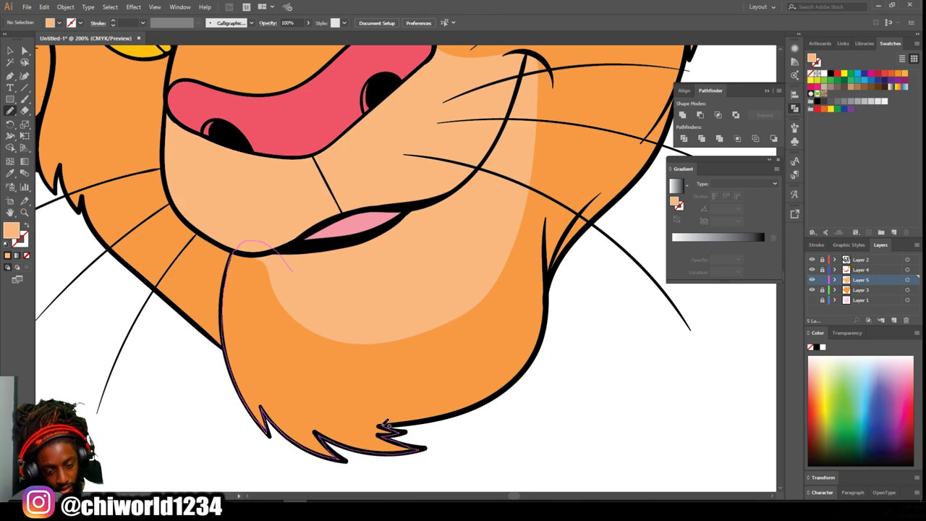
{"action": "left_click_drag", "start_coordinate": [322, 234], "coordinate": [293, 269]}
{"action": "scroll", "coordinate": [527, 296], "scroll_direction": "down", "scroll_amount": 3}
{"action": "scroll", "coordinate": [527, 296], "scroll_direction": "up", "scroll_amount": 2}
{"action": "scroll", "coordinate": [529, 296], "scroll_direction": "up", "scroll_amount": 2}
{"action": "scroll", "coordinate": [529, 296], "scroll_direction": "up", "scroll_amount": 1}
{"action": "left_click_drag", "start_coordinate": [453, 194], "coordinate": [453, 196]}
Add pale peach highlight crescents beneath both eyes
{"action": "scroll", "coordinate": [362, 458], "scroll_direction": "down", "scroll_amount": 3}
{"action": "scroll", "coordinate": [277, 261], "scroll_direction": "up", "scroll_amount": 2}
{"action": "scroll", "coordinate": [277, 262], "scroll_direction": "up", "scroll_amount": 1}
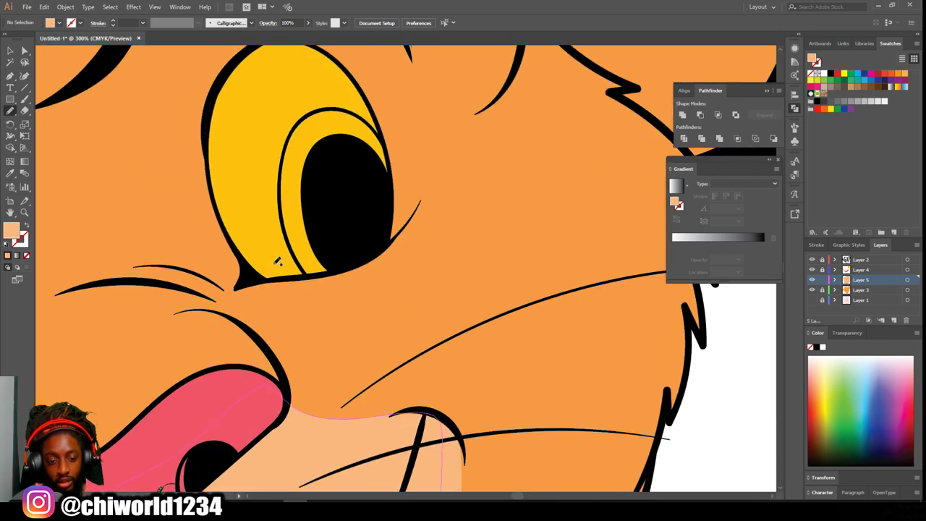
{"action": "left_click_drag", "start_coordinate": [358, 253], "coordinate": [358, 253]}
{"action": "scroll", "coordinate": [357, 253], "scroll_direction": "down", "scroll_amount": 3}
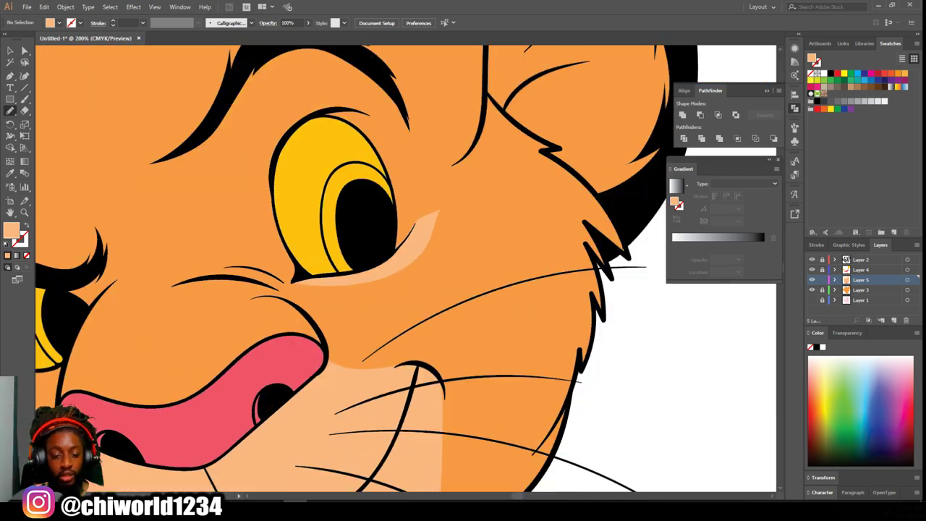
{"action": "scroll", "coordinate": [463, 340], "scroll_direction": "up", "scroll_amount": 3}
{"action": "left_click_drag", "start_coordinate": [461, 355], "coordinate": [360, 354]}
{"action": "scroll", "coordinate": [508, 327], "scroll_direction": "down", "scroll_amount": 4}
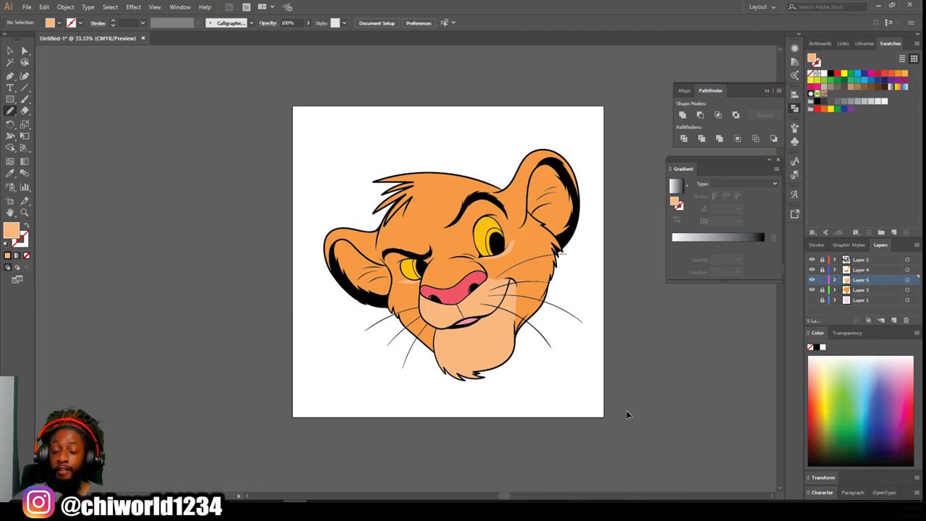
{"action": "scroll", "coordinate": [626, 413], "scroll_direction": "up", "scroll_amount": 1}
{"action": "scroll", "coordinate": [467, 209], "scroll_direction": "up", "scroll_amount": 5}
{"action": "left_click", "coordinate": [880, 84]}
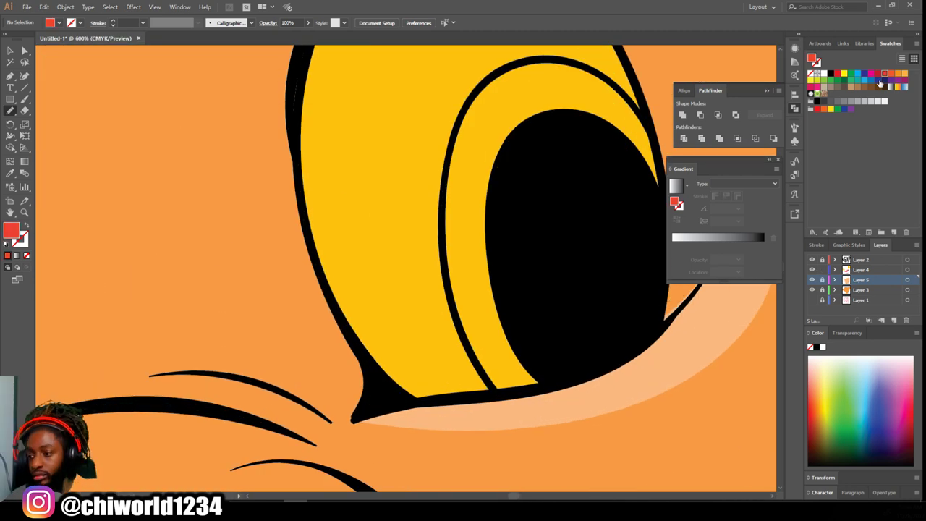
Adjust the red fill and paint a red rim inside the first eye
{"action": "double_click", "coordinate": [11, 230]}
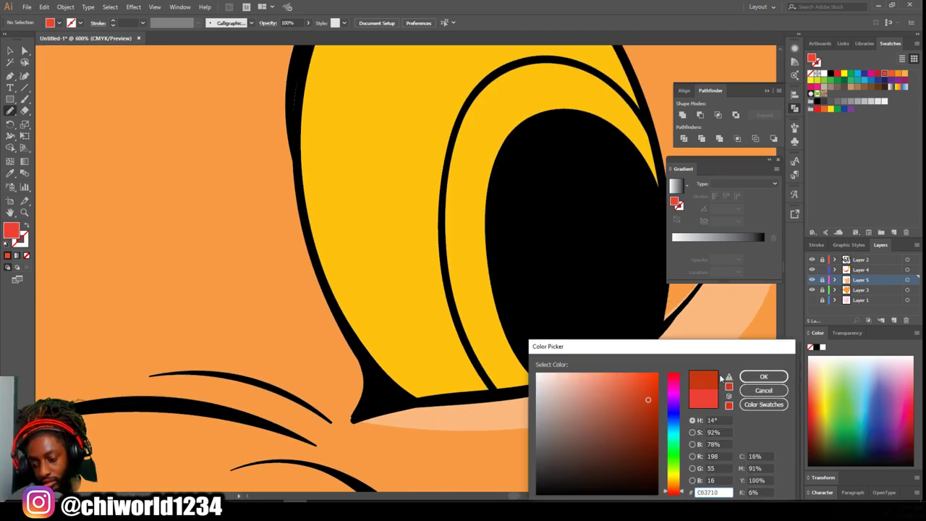
{"action": "key", "text": "Return"}
{"action": "left_click_drag", "start_coordinate": [457, 308], "coordinate": [472, 107]}
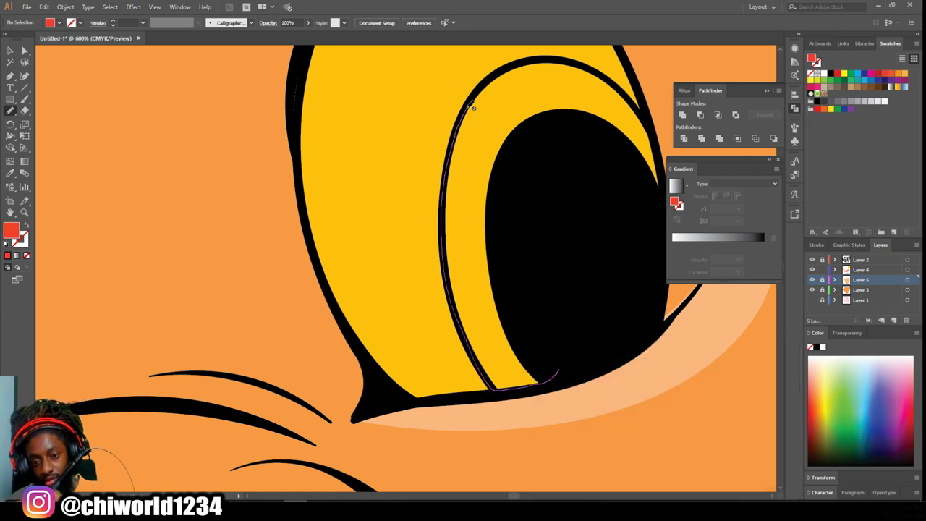
{"action": "left_click_drag", "start_coordinate": [604, 73], "coordinate": [644, 116]}
On Layer 4, paint red-orange rims along the other eye's pupil edge
{"action": "left_click", "coordinate": [857, 269]}
{"action": "left_click_drag", "start_coordinate": [560, 373], "coordinate": [502, 388]}
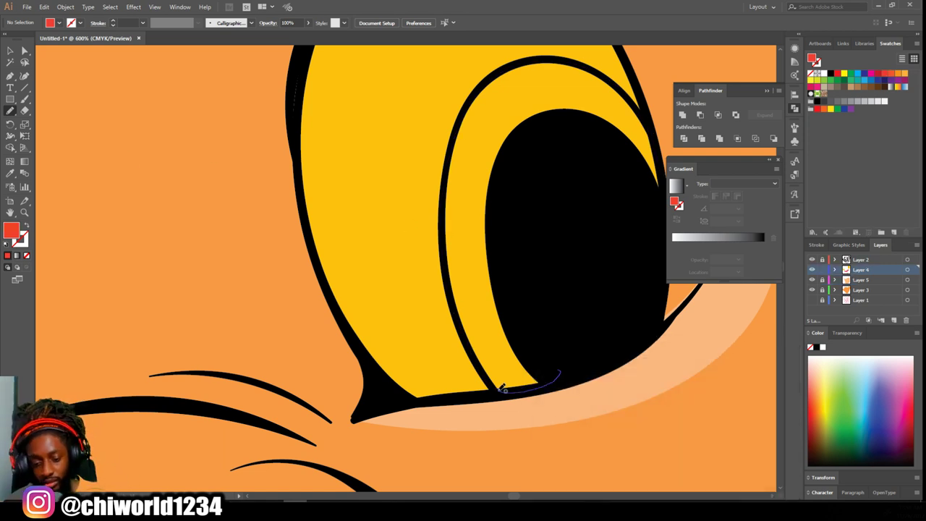
{"action": "scroll", "coordinate": [552, 419], "scroll_direction": "down", "scroll_amount": 5}
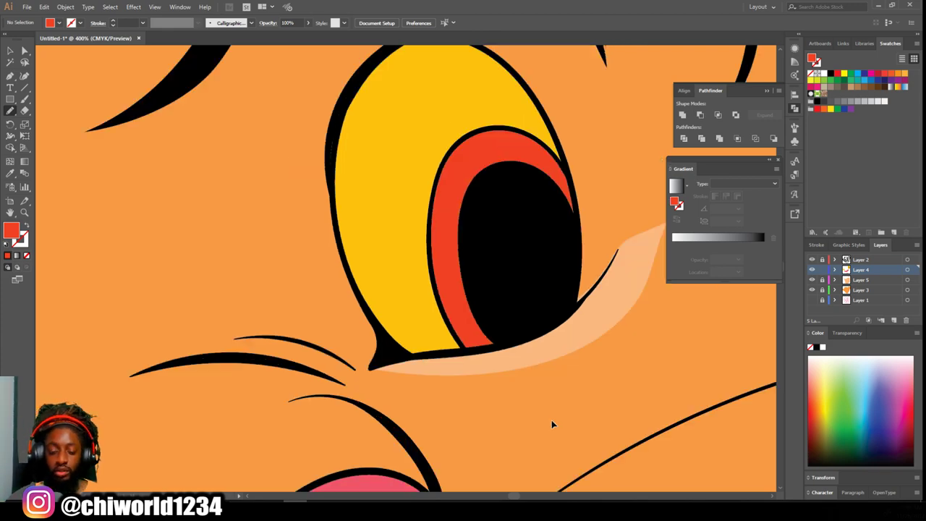
{"action": "scroll", "coordinate": [480, 388], "scroll_direction": "up", "scroll_amount": 10}
{"action": "left_click_drag", "start_coordinate": [477, 285], "coordinate": [471, 427]}
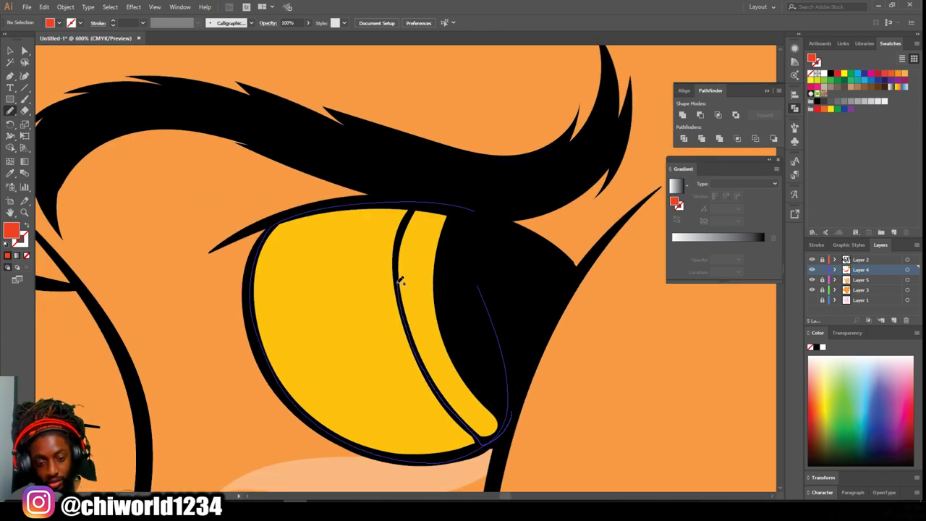
{"action": "scroll", "coordinate": [588, 433], "scroll_direction": "down", "scroll_amount": 3}
{"action": "scroll", "coordinate": [589, 433], "scroll_direction": "down", "scroll_amount": 3}
{"action": "scroll", "coordinate": [668, 379], "scroll_direction": "up", "scroll_amount": 3}
{"action": "scroll", "coordinate": [668, 378], "scroll_direction": "up", "scroll_amount": 1}
On Layer 5, eyedrop the face orange as the fill
{"action": "left_click", "coordinate": [860, 279]}
{"action": "key", "text": "i"}
{"action": "left_click", "coordinate": [205, 274]}
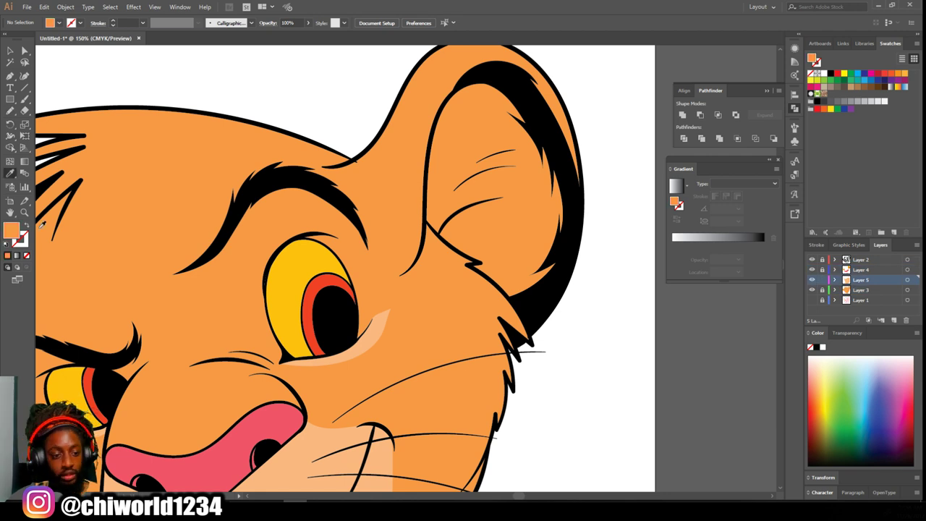
Set a darker brown fill and shade inside both ears
{"action": "double_click", "coordinate": [11, 231]}
{"action": "left_click", "coordinate": [763, 376]}
{"action": "scroll", "coordinate": [655, 379], "scroll_direction": "up", "scroll_amount": 1}
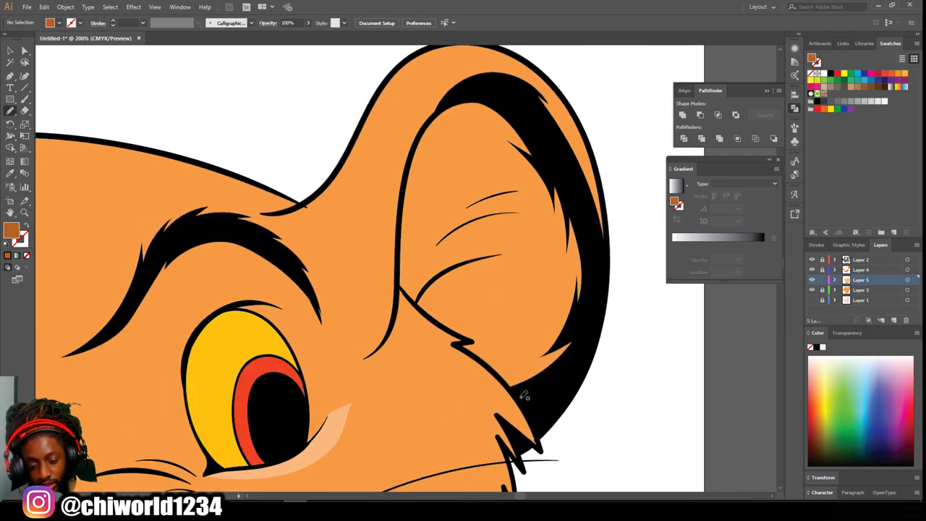
{"action": "left_click_drag", "start_coordinate": [416, 151], "coordinate": [593, 268]}
{"action": "scroll", "coordinate": [589, 455], "scroll_direction": "down", "scroll_amount": 4}
{"action": "scroll", "coordinate": [515, 390], "scroll_direction": "up", "scroll_amount": 5}
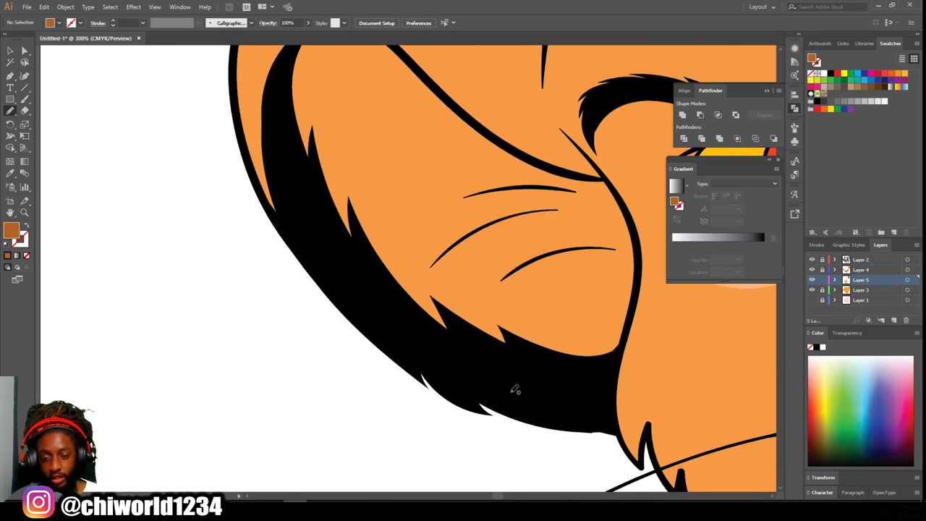
{"action": "scroll", "coordinate": [515, 391], "scroll_direction": "up", "scroll_amount": 2}
{"action": "left_click_drag", "start_coordinate": [606, 437], "coordinate": [638, 339]}
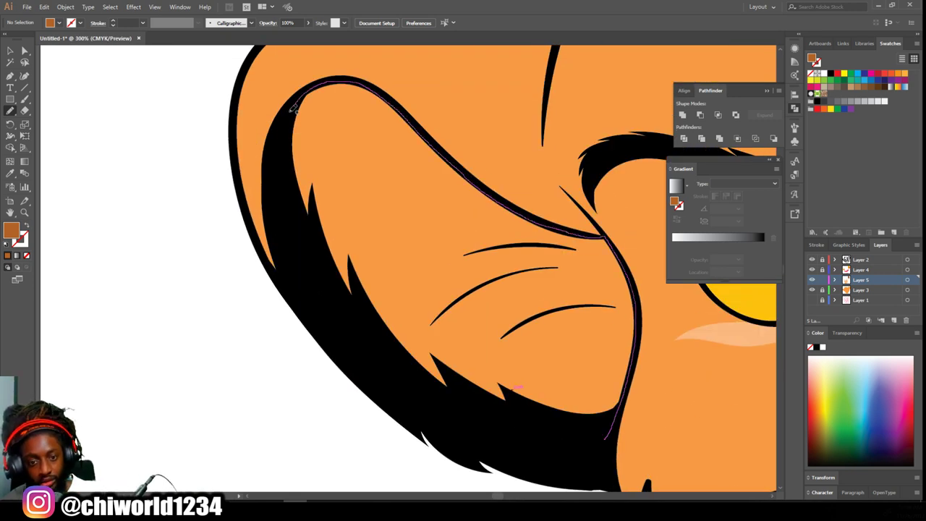
{"action": "left_click_drag", "start_coordinate": [584, 232], "coordinate": [305, 90]}
{"action": "scroll", "coordinate": [669, 461], "scroll_direction": "down", "scroll_amount": 6}
{"action": "scroll", "coordinate": [669, 461], "scroll_direction": "up", "scroll_amount": 2}
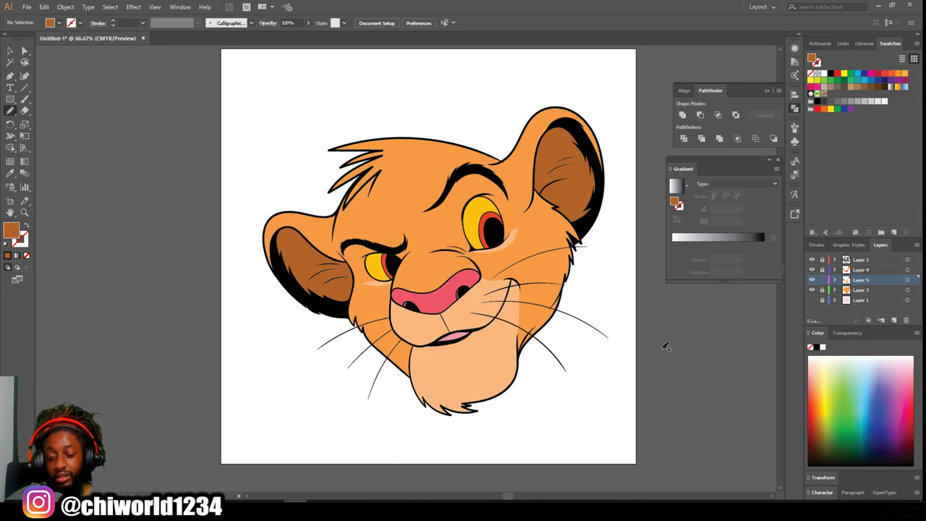
Add Layer 6 and set a darker brown fill from the face orange
{"action": "left_click", "coordinate": [895, 320]}
{"action": "scroll", "coordinate": [525, 295], "scroll_direction": "up", "scroll_amount": 2}
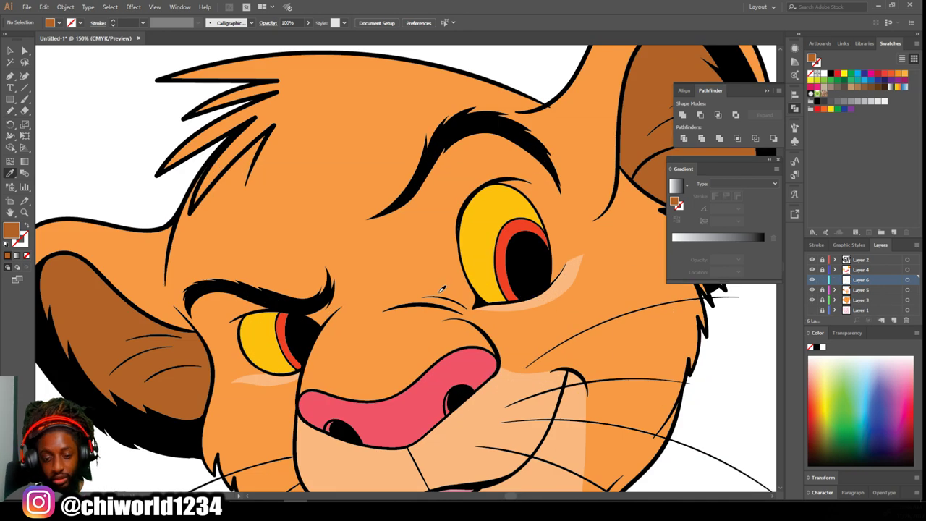
{"action": "left_click", "coordinate": [441, 289]}
{"action": "double_click", "coordinate": [12, 233]}
{"action": "left_click", "coordinate": [767, 376]}
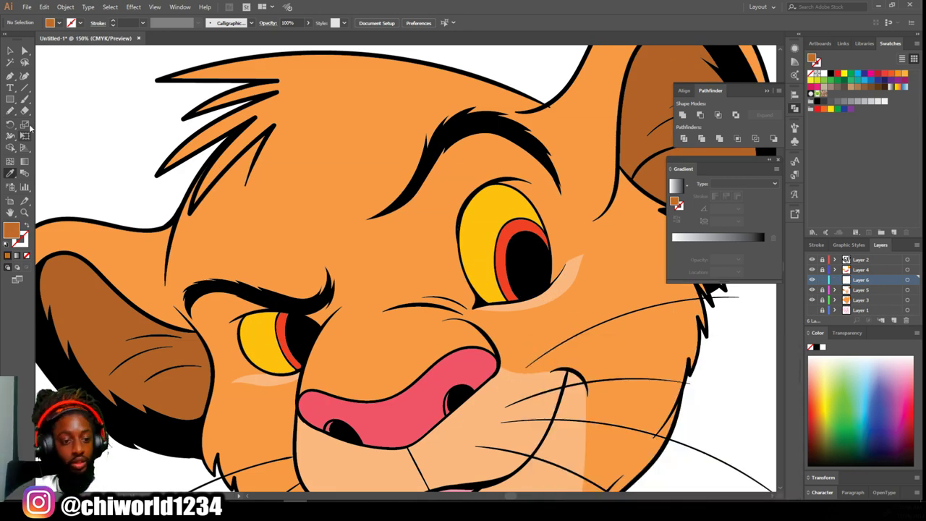
Paint brown shading around the right eye and along the left eyebrow
{"action": "key", "text": "b"}
{"action": "mouse_move", "coordinate": [534, 296]}
{"action": "left_mouse_down"}
{"action": "mouse_move", "coordinate": [518, 127]}
{"action": "mouse_move", "coordinate": [437, 247]}
{"action": "left_mouse_up"}
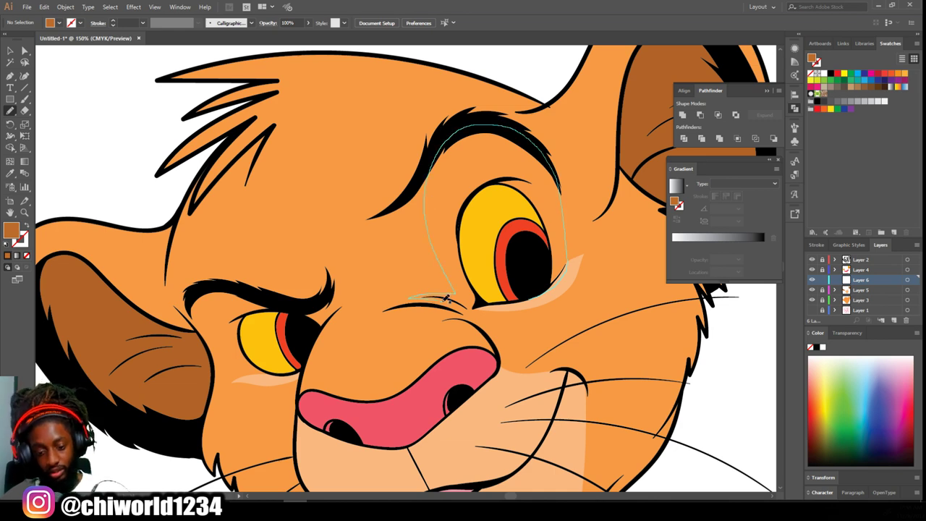
{"action": "key", "text": "ctrl+0"}
{"action": "scroll", "coordinate": [376, 320], "scroll_direction": "up", "scroll_amount": 5}
{"action": "left_click_drag", "start_coordinate": [499, 335], "coordinate": [338, 270]}
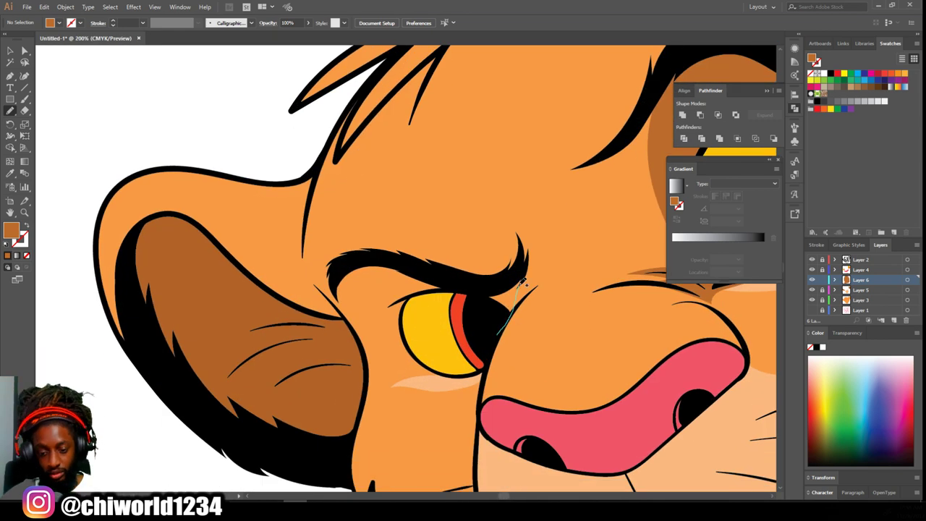
{"action": "key", "text": "ctrl+0"}
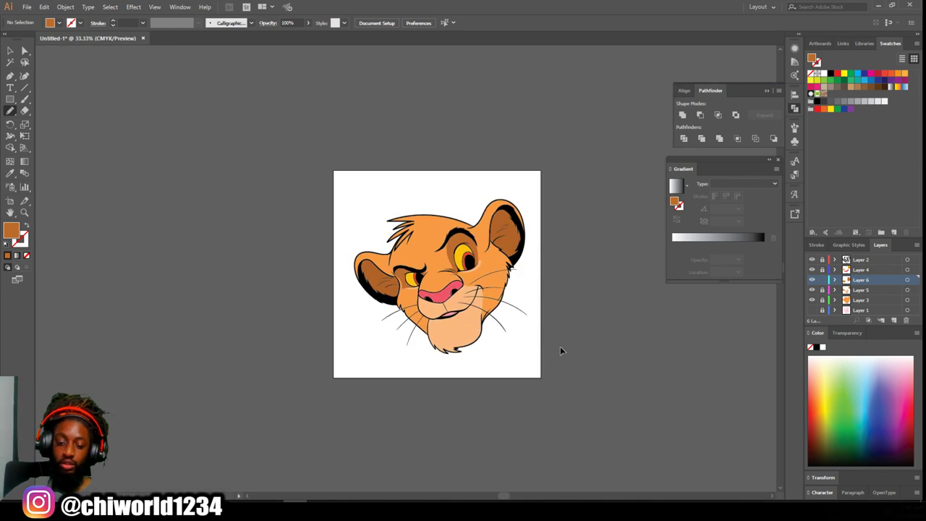
{"action": "scroll", "coordinate": [562, 320], "scroll_direction": "down", "scroll_amount": 1}
{"action": "key", "text": "ctrl+1"}
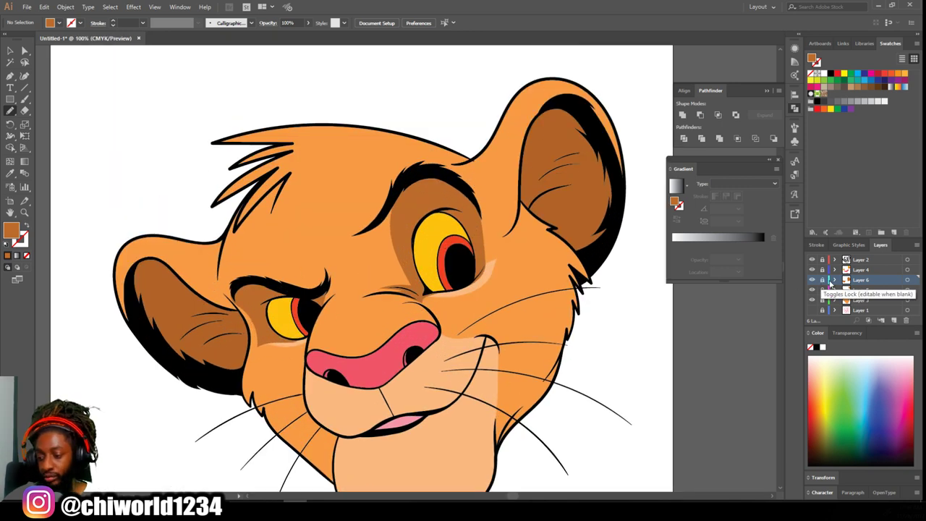
Set a deeper brown fill (#773A11) and deepen the right ear's shading
{"action": "key", "text": "i"}
{"action": "double_click", "coordinate": [11, 230]}
{"action": "left_click", "coordinate": [642, 435]}
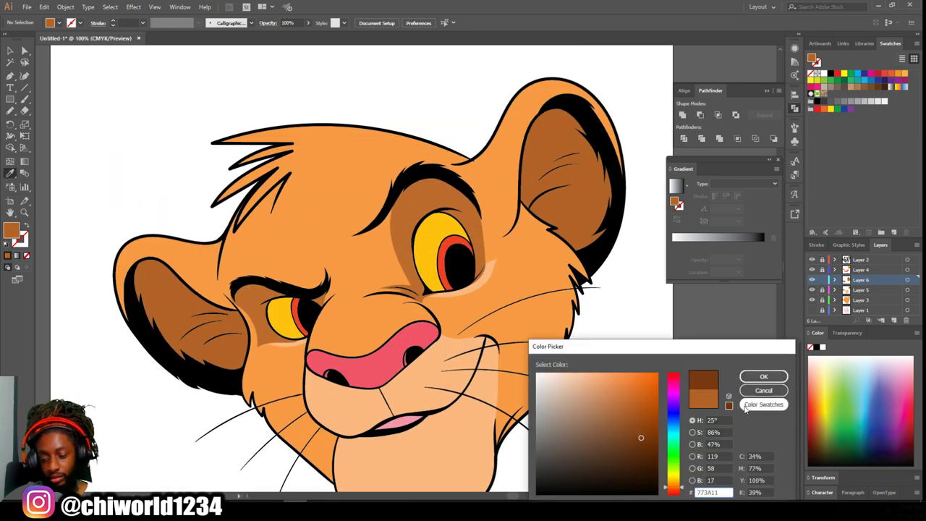
{"action": "left_click", "coordinate": [764, 374]}
{"action": "left_click_drag", "start_coordinate": [644, 277], "coordinate": [586, 369]}
{"action": "key", "text": "ctrl+plus"}
{"action": "key", "text": "ctrl+plus"}
{"action": "key", "text": "b"}
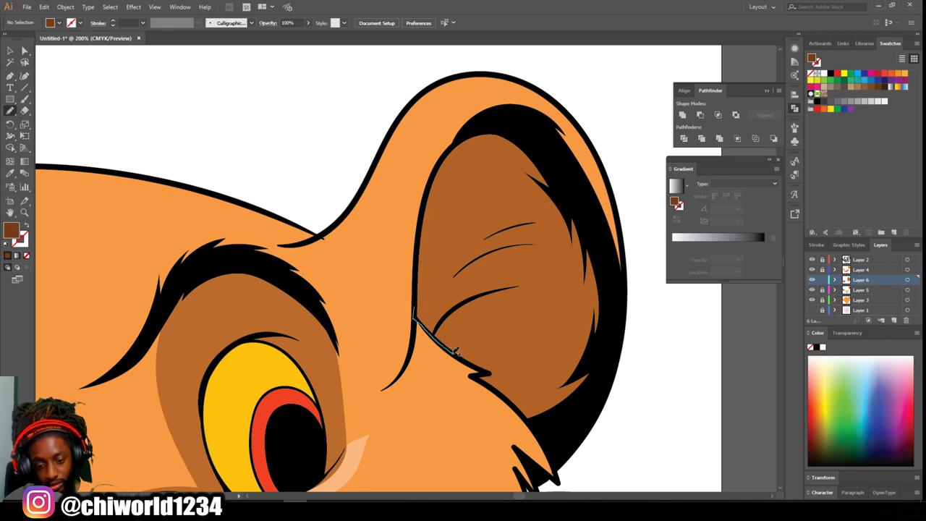
{"action": "left_click_drag", "start_coordinate": [456, 302], "coordinate": [525, 131]}
{"action": "left_click_drag", "start_coordinate": [431, 199], "coordinate": [414, 310]}
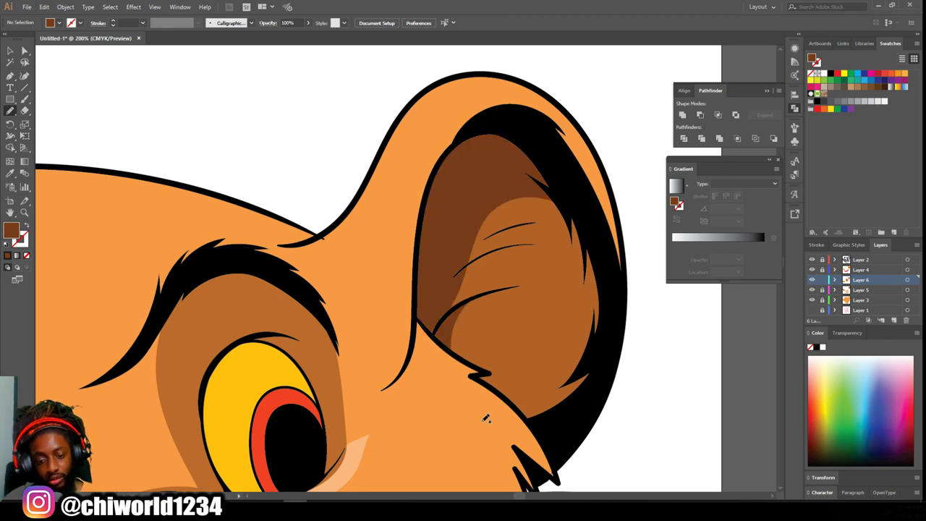
Deepen the brown shading inside the left ear
{"action": "key", "text": "ctrl+0"}
{"action": "scroll", "coordinate": [471, 420], "scroll_direction": "up", "scroll_amount": 8}
{"action": "scroll", "coordinate": [389, 315], "scroll_direction": "up", "scroll_amount": 1}
{"action": "left_click_drag", "start_coordinate": [370, 401], "coordinate": [389, 314]}
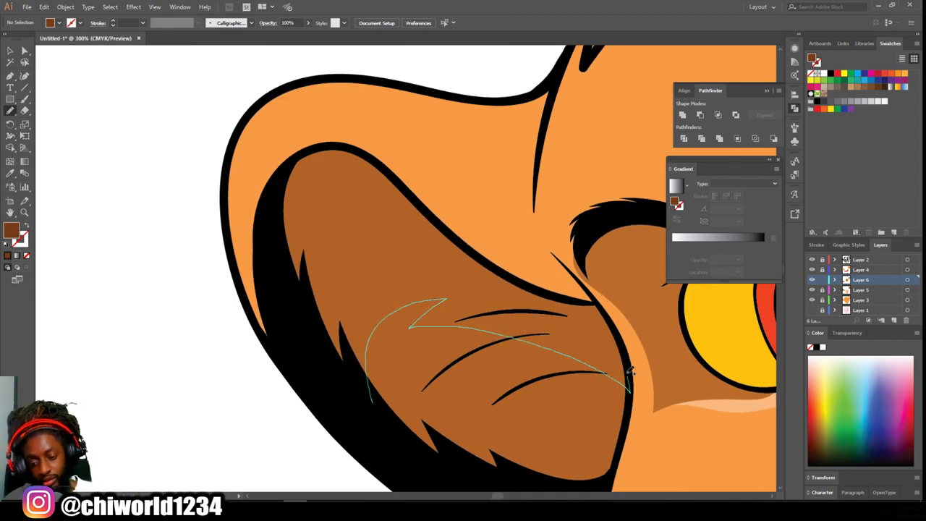
{"action": "left_click_drag", "start_coordinate": [387, 168], "coordinate": [289, 156]}
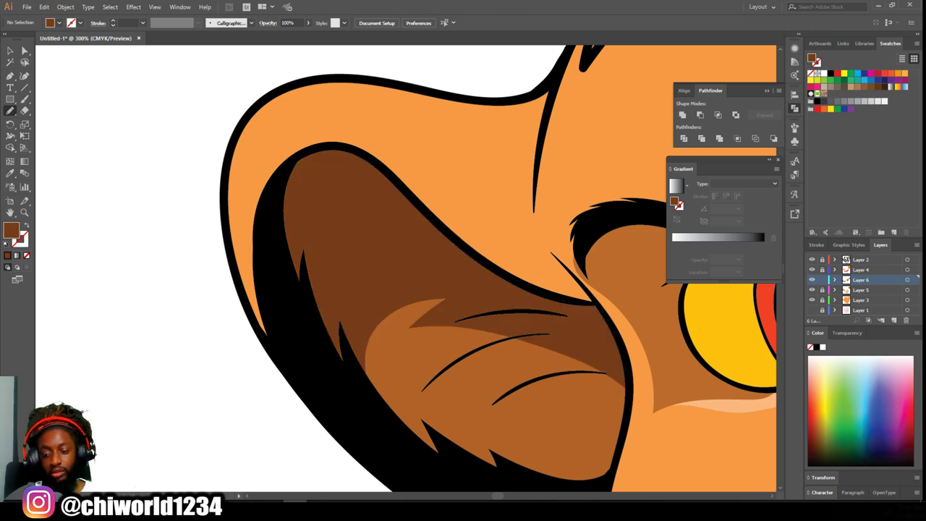
{"action": "key", "text": "ctrl+0"}
Add a new layer and set a brown fill for eyelid shading
{"action": "left_click", "coordinate": [892, 320]}
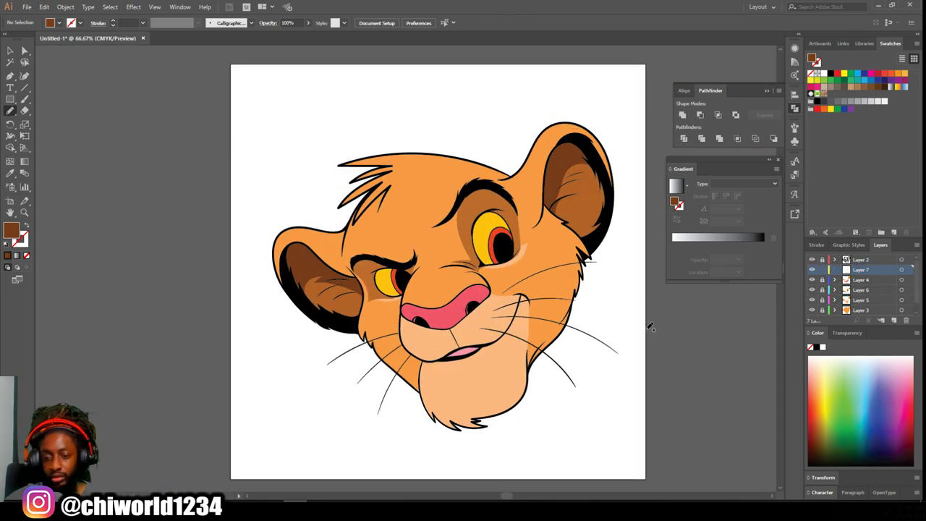
{"action": "scroll", "coordinate": [614, 340], "scroll_direction": "up", "scroll_amount": 9}
{"action": "key", "text": "i"}
{"action": "left_click", "coordinate": [507, 346]}
{"action": "left_click", "coordinate": [649, 420]}
{"action": "left_click", "coordinate": [673, 487]}
{"action": "left_click", "coordinate": [763, 376]}
{"action": "key", "text": "b"}
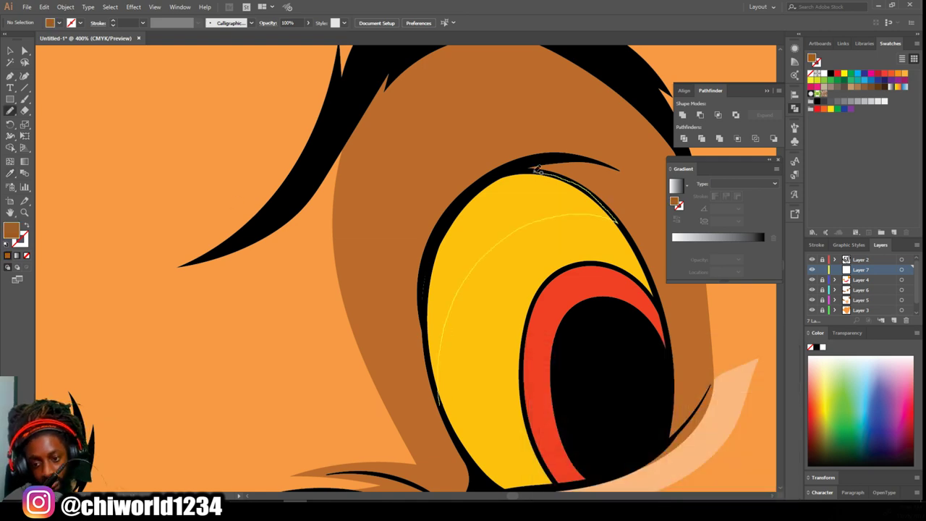
Paint brown shading along the tops of both eyes
{"action": "left_click_drag", "start_coordinate": [427, 289], "coordinate": [436, 402]}
{"action": "key", "text": "ctrl+1"}
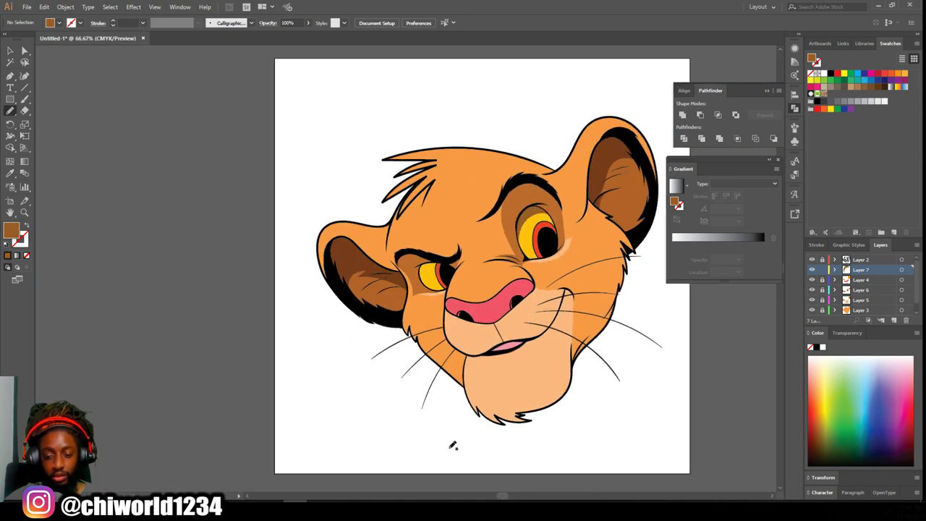
{"action": "scroll", "coordinate": [453, 441], "scroll_direction": "up", "scroll_amount": 5}
{"action": "left_click_drag", "start_coordinate": [459, 306], "coordinate": [459, 322]}
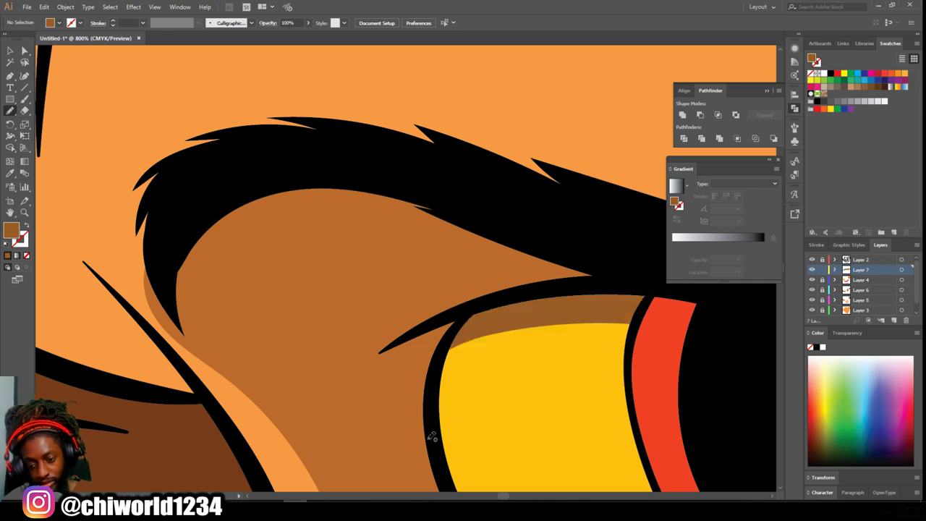
{"action": "scroll", "coordinate": [439, 454], "scroll_direction": "down", "scroll_amount": 3}
{"action": "scroll", "coordinate": [440, 454], "scroll_direction": "up", "scroll_amount": 5}
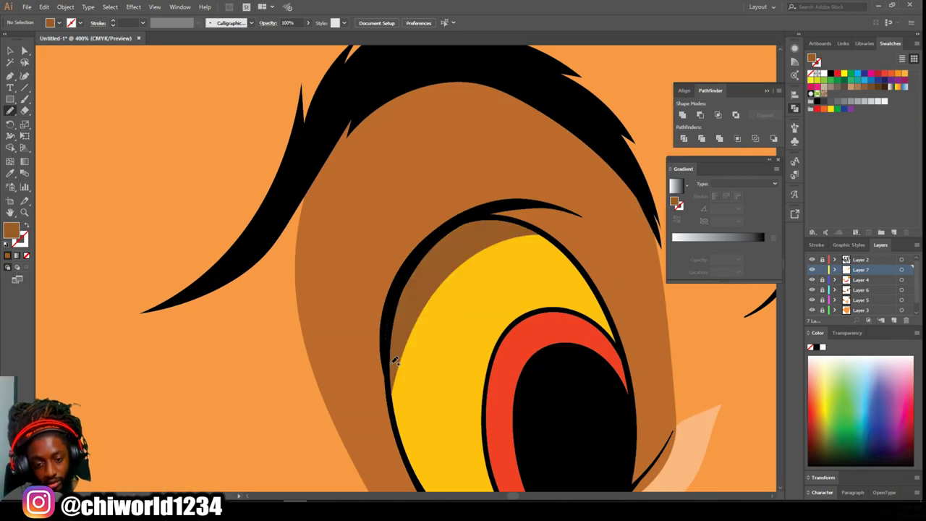
{"action": "left_click_drag", "start_coordinate": [396, 322], "coordinate": [397, 323]}
{"action": "key", "text": "ctrl+0"}
{"action": "key", "text": "ctrl+1"}
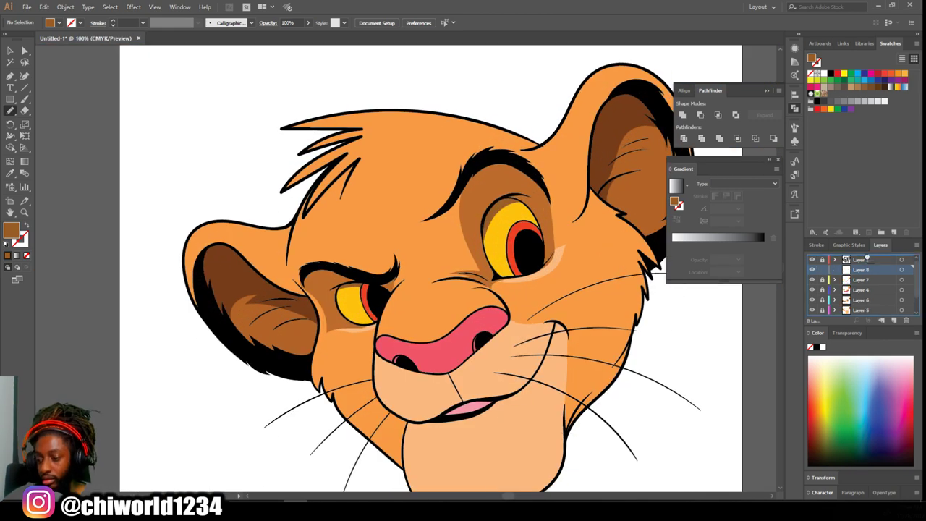
Move Layer 8 above Layer 2 and add white highlight dots to the pupils
{"action": "left_click_drag", "start_coordinate": [867, 258], "coordinate": [864, 257]}
{"action": "scroll", "coordinate": [543, 268], "scroll_direction": "up", "scroll_amount": 2}
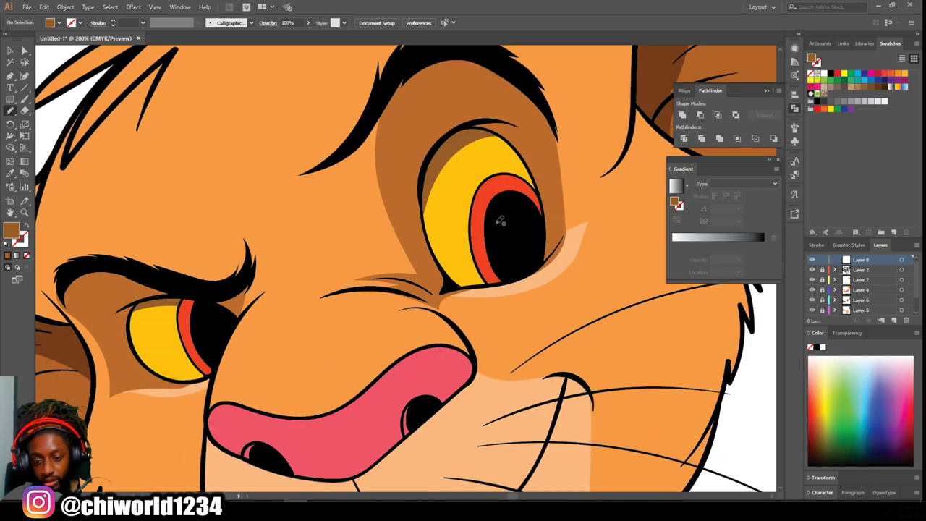
{"action": "left_click", "coordinate": [205, 317]}
{"action": "key", "text": "v"}
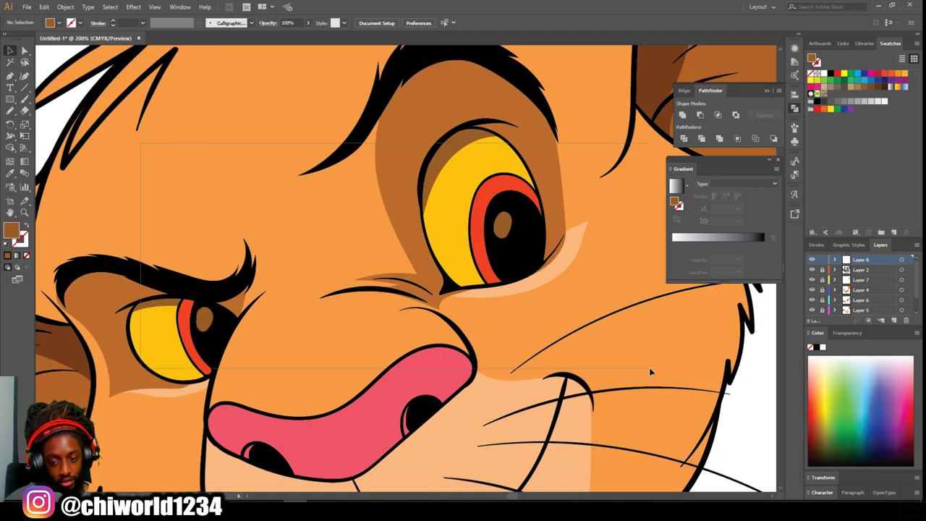
{"action": "double_click", "coordinate": [675, 202]}
{"action": "left_click", "coordinate": [758, 376]}
{"action": "key", "text": "ctrl+shift+a"}
{"action": "key", "text": "ctrl+minus"}
{"action": "key", "text": "ctrl+minus"}
{"action": "key", "text": "ctrl+minus"}
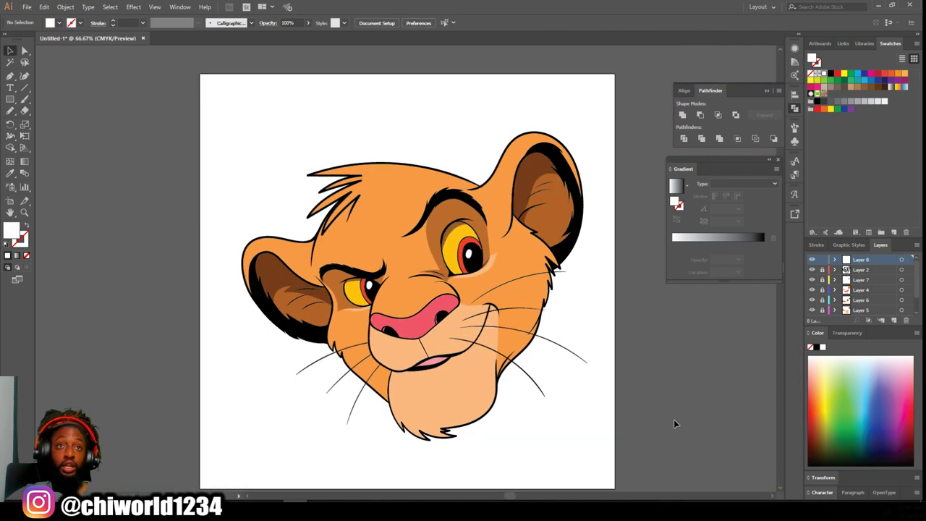